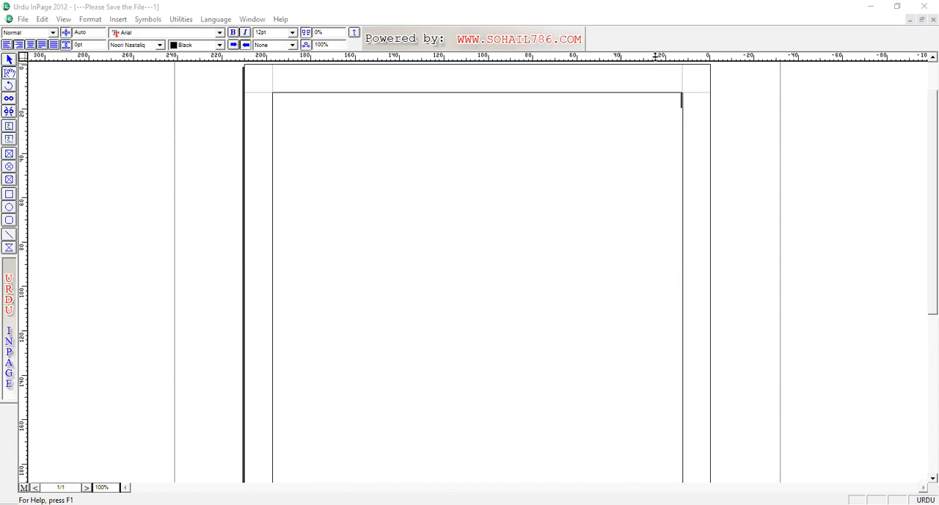
Insert a table with 4 rows and 2 columns, one line below the start of the page
{"action": "left_click", "coordinate": [662, 112]}
{"action": "key", "text": "Return"}
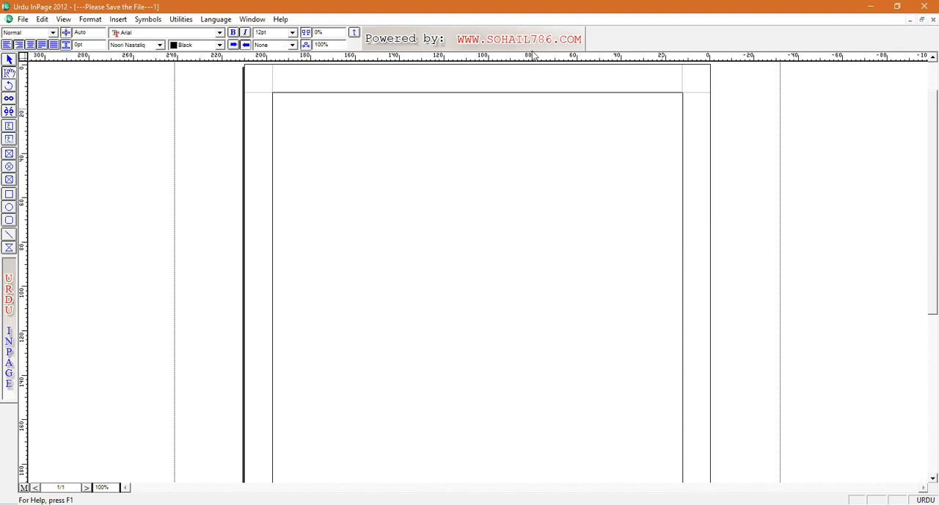
{"action": "left_click", "coordinate": [118, 19]}
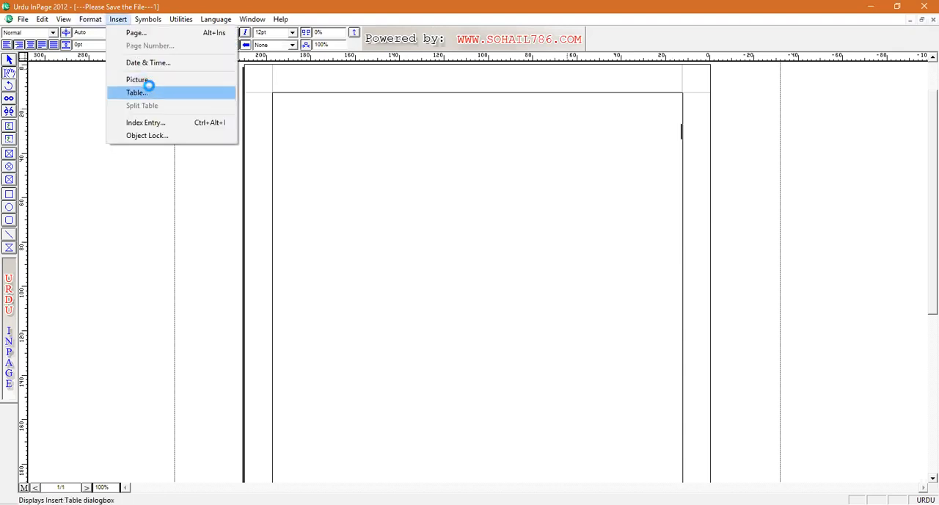
{"action": "left_click", "coordinate": [137, 92]}
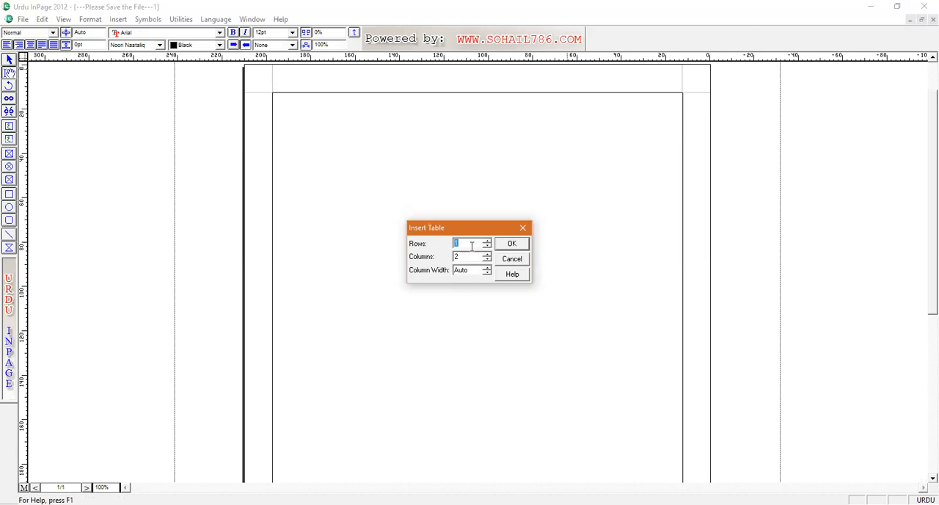
{"action": "type", "text": "4"}
{"action": "left_click", "coordinate": [511, 245]}
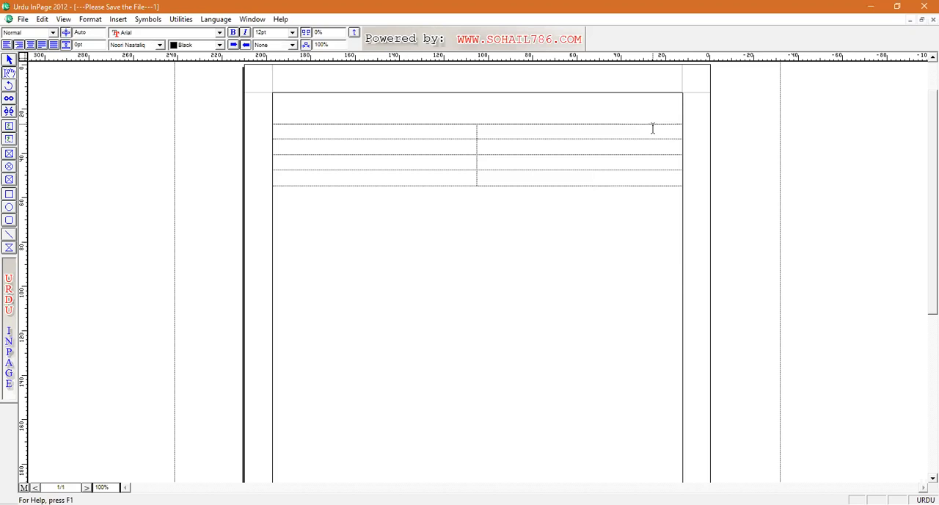
Delete the last row of the table through Table Layout
{"action": "left_click_drag", "start_coordinate": [475, 129], "coordinate": [517, 125]}
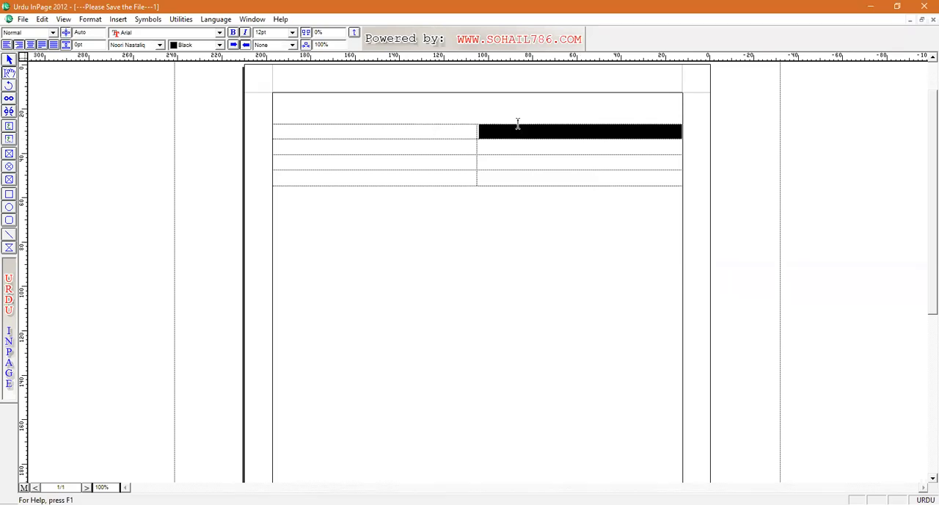
{"action": "left_click", "coordinate": [549, 176]}
{"action": "left_click_drag", "start_coordinate": [469, 176], "coordinate": [456, 173]}
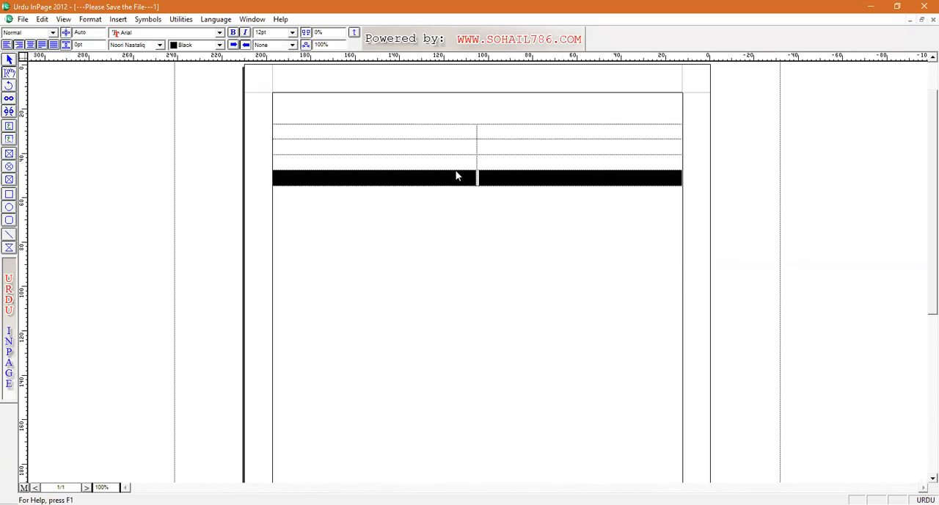
{"action": "left_click", "coordinate": [563, 179]}
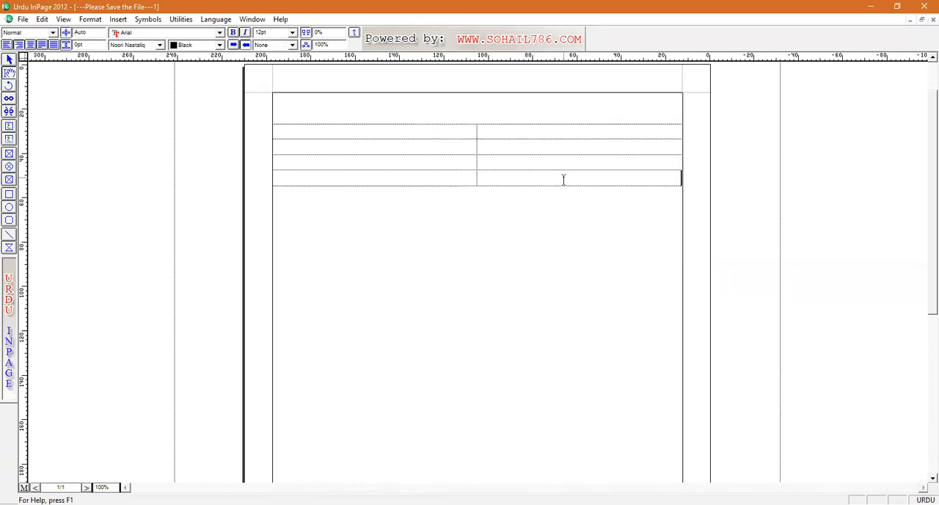
{"action": "left_click", "coordinate": [645, 168]}
{"action": "left_click", "coordinate": [669, 142]}
{"action": "left_click", "coordinate": [664, 176]}
{"action": "right_click", "coordinate": [664, 177]}
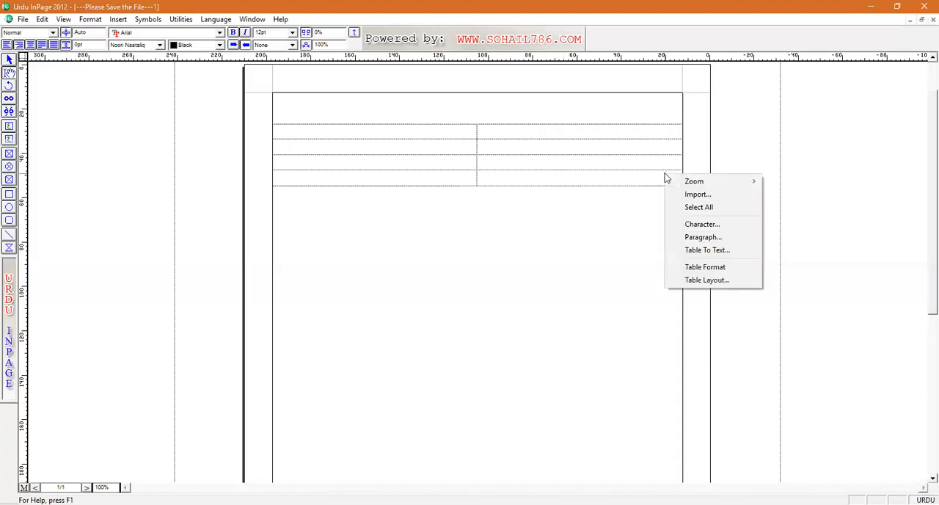
{"action": "left_click", "coordinate": [655, 176]}
{"action": "right_click", "coordinate": [656, 176]}
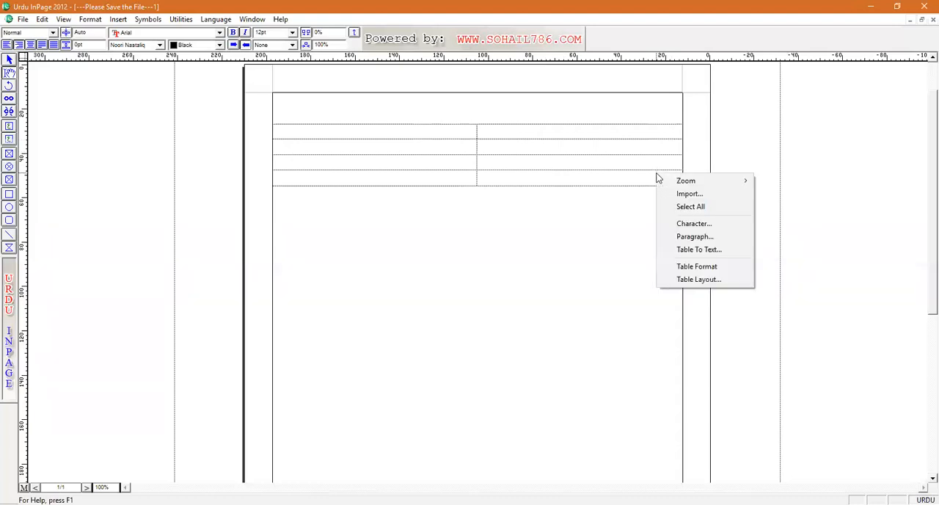
{"action": "left_click", "coordinate": [701, 280]}
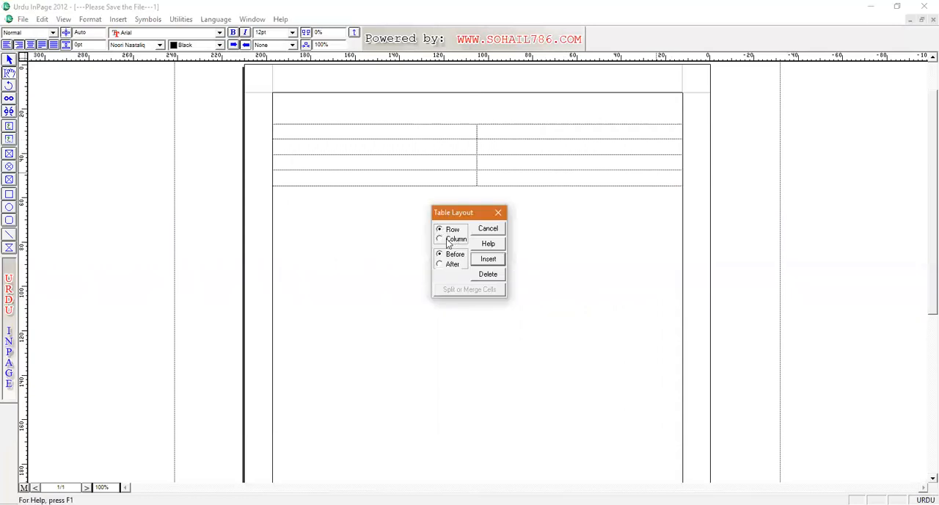
{"action": "left_click", "coordinate": [487, 274]}
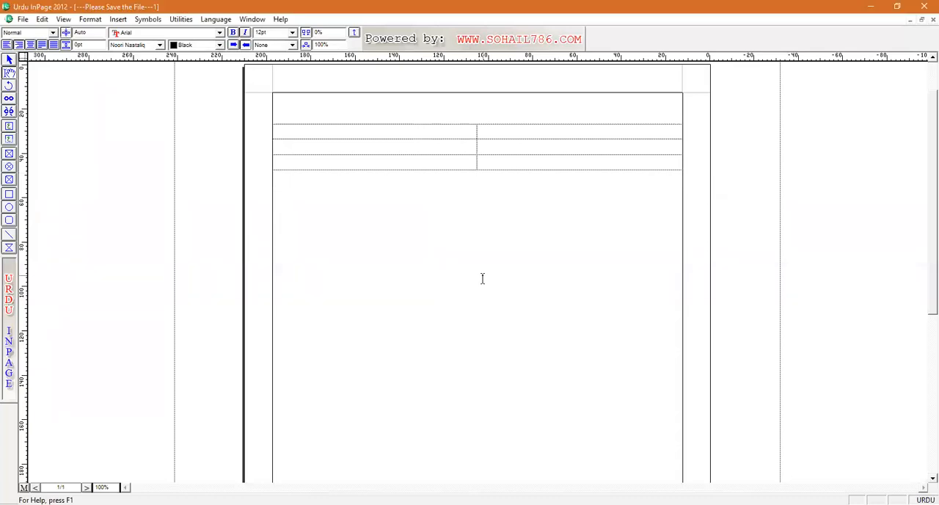
Delete the table's left column through Table Layout and remove the rest of the table from the page
{"action": "left_click", "coordinate": [454, 128]}
{"action": "right_click", "coordinate": [454, 128]}
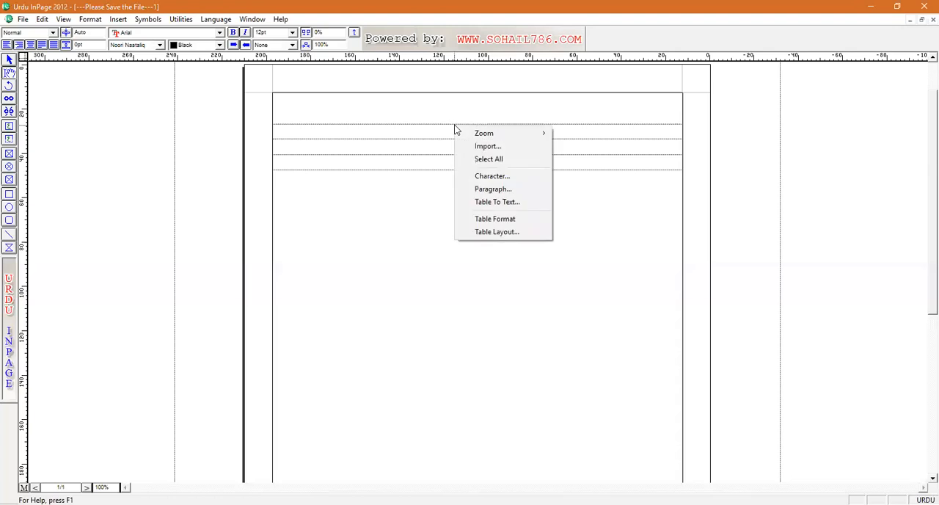
{"action": "left_click", "coordinate": [497, 232]}
{"action": "left_click", "coordinate": [457, 240]}
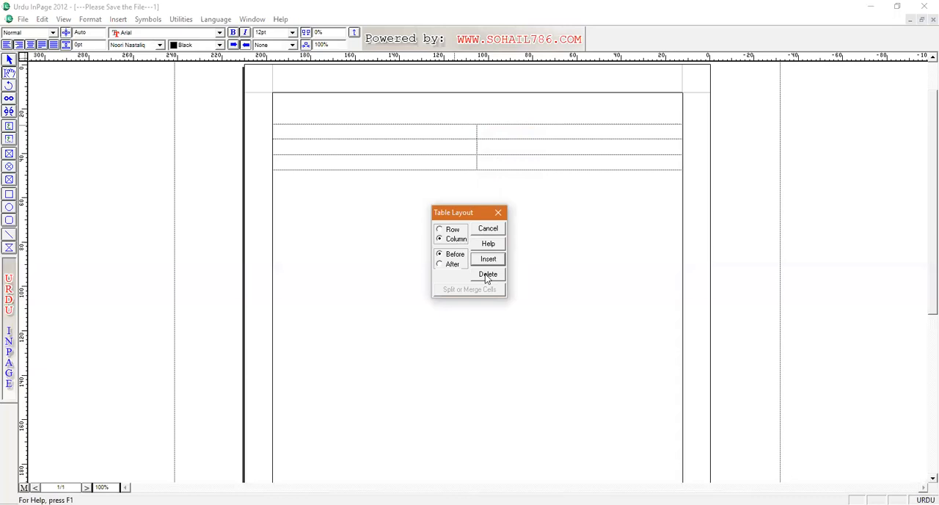
{"action": "left_click", "coordinate": [487, 274]}
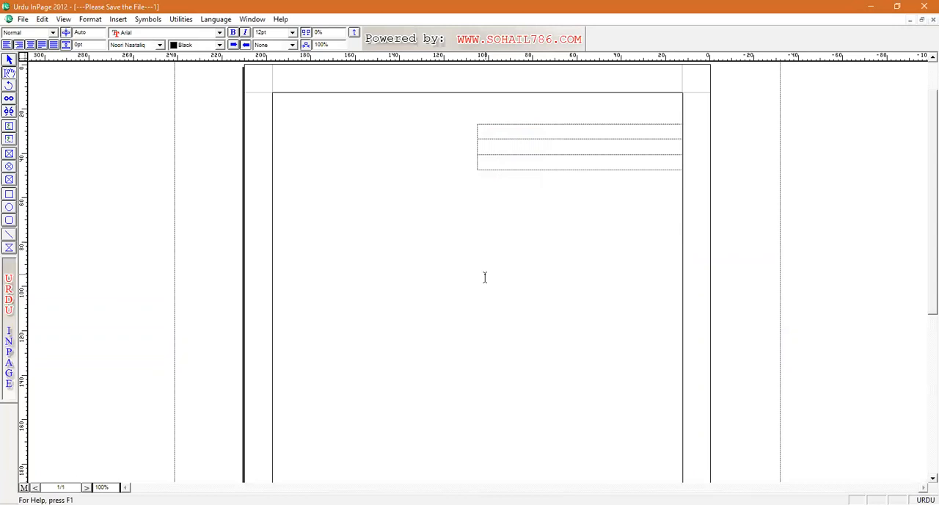
{"action": "left_click_drag", "start_coordinate": [660, 109], "coordinate": [640, 185]}
{"action": "key", "text": "Delete"}
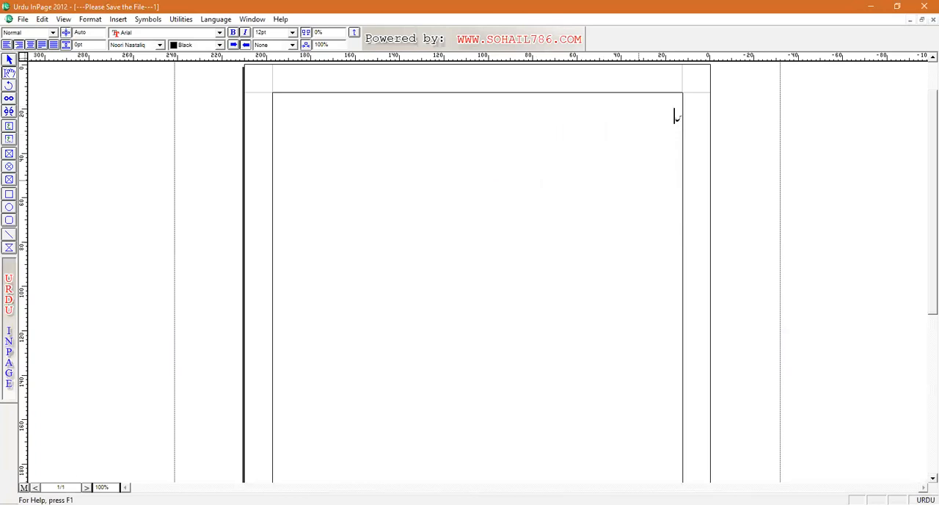
Enter the person's full name in Urdu on two consecutive lines
{"action": "key", "text": "Return"}
{"action": "key", "text": "Return"}
{"action": "key", "text": "BackSpace"}
Make both name lines bold and enlarge them to 44 pt
{"action": "key", "text": "ctrl+a"}
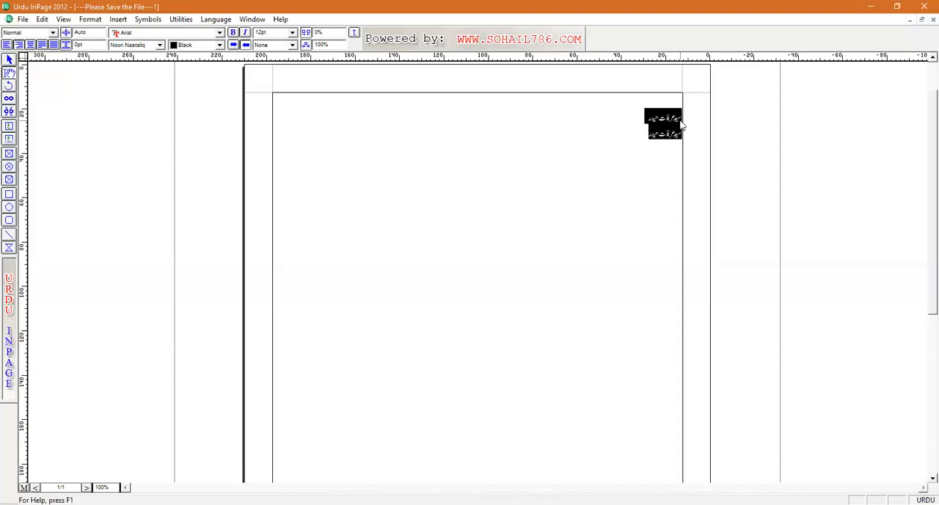
{"action": "key", "text": "ctrl+b"}
{"action": "key", "text": "ctrl+bracketright"}
{"action": "key", "text": "ctrl+bracketright"}
{"action": "key", "text": "ctrl+bracketright"}
{"action": "key", "text": "ctrl+bracketright"}
{"action": "key", "text": "ctrl+bracketright"}
{"action": "key", "text": "ctrl+bracketright"}
{"action": "key", "text": "ctrl+bracketright"}
{"action": "key", "text": "ctrl+bracketright"}
{"action": "key", "text": "ctrl+bracketright"}
{"action": "key", "text": "ctrl+bracketright"}
{"action": "key", "text": "ctrl+bracketright"}
{"action": "key", "text": "ctrl+bracketright"}
{"action": "key", "text": "ctrl+bracketright"}
{"action": "key", "text": "ctrl+bracketright"}
{"action": "key", "text": "ctrl+bracketright"}
{"action": "key", "text": "ctrl+bracketright"}
{"action": "key", "text": "ctrl+bracketright"}
{"action": "key", "text": "ctrl+bracketright"}
{"action": "key", "text": "ctrl+bracketright"}
{"action": "key", "text": "ctrl+bracketright"}
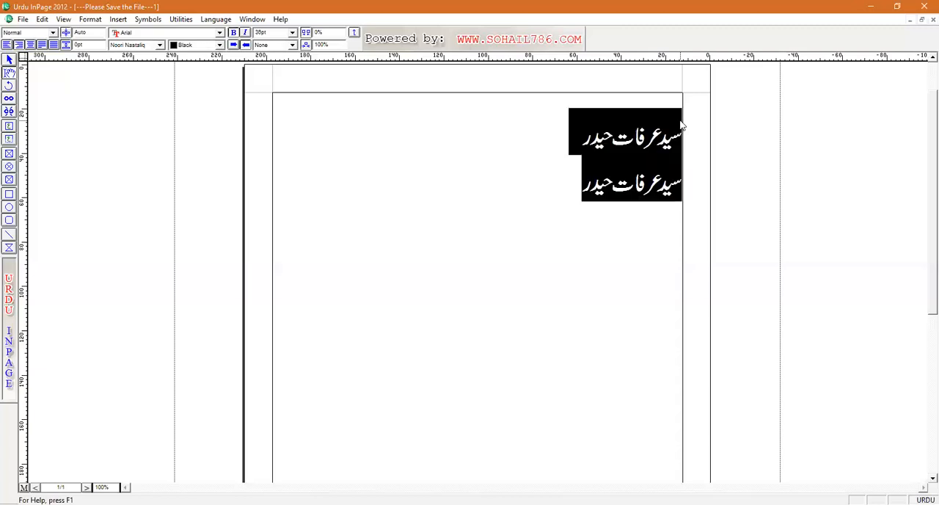
{"action": "key", "text": "ctrl+bracketright"}
{"action": "key", "text": "ctrl+bracketright"}
{"action": "key", "text": "ctrl+bracketright"}
{"action": "key", "text": "ctrl+bracketright"}
{"action": "key", "text": "ctrl+bracketright"}
{"action": "key", "text": "ctrl+bracketright"}
Add the Urdu verse line "بس پہلی اُڑان مشکل ہے" below the two name lines, leaving a blank line between
{"action": "left_click", "coordinate": [552, 201]}
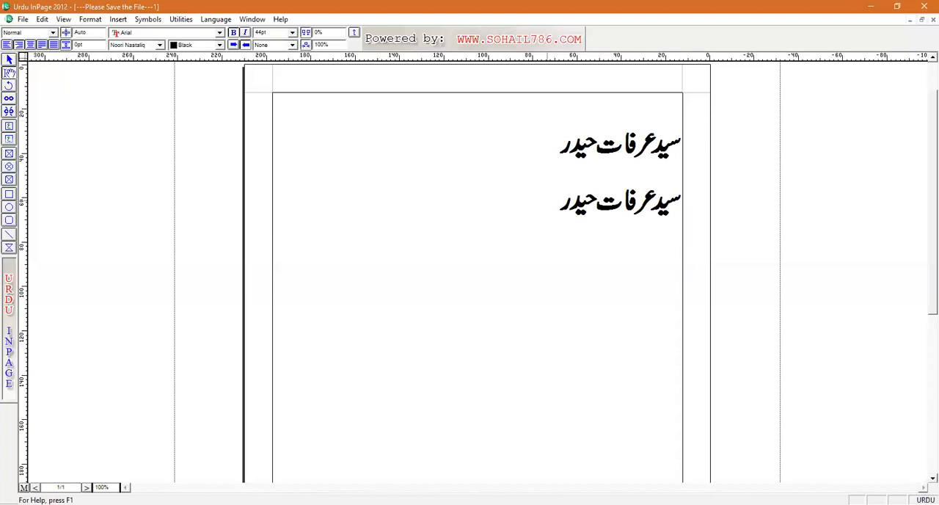
{"action": "type", "text": "bs phli a"}
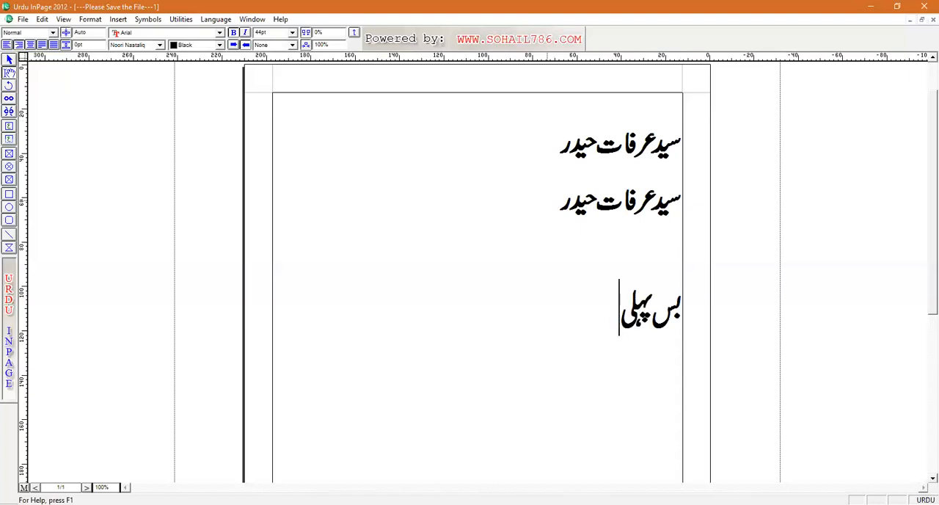
{"action": "type", "text": "URan mshkl hy"}
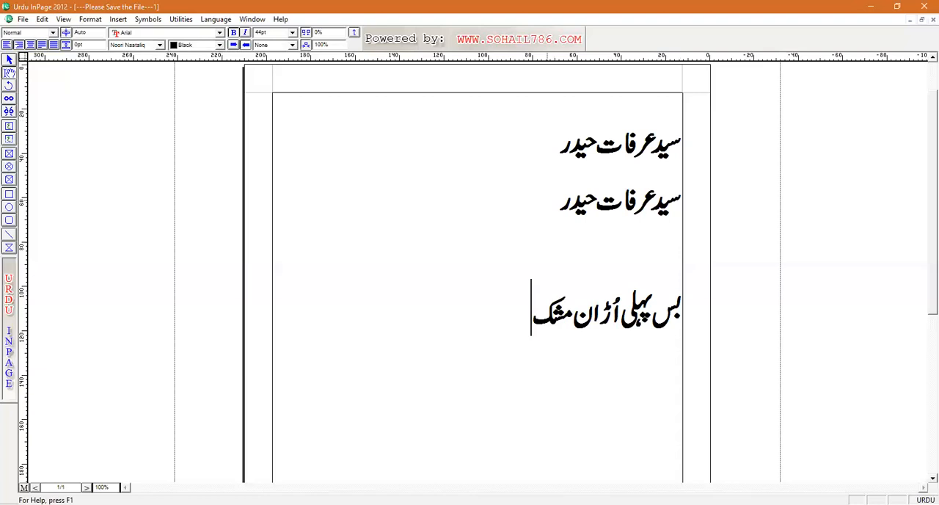
Add the second verse line "پھر کہاں آسمان مشکل ہے" beneath the first one
{"action": "key", "text": "Return"}
{"action": "type", "text": "pHr khاںٓس"}
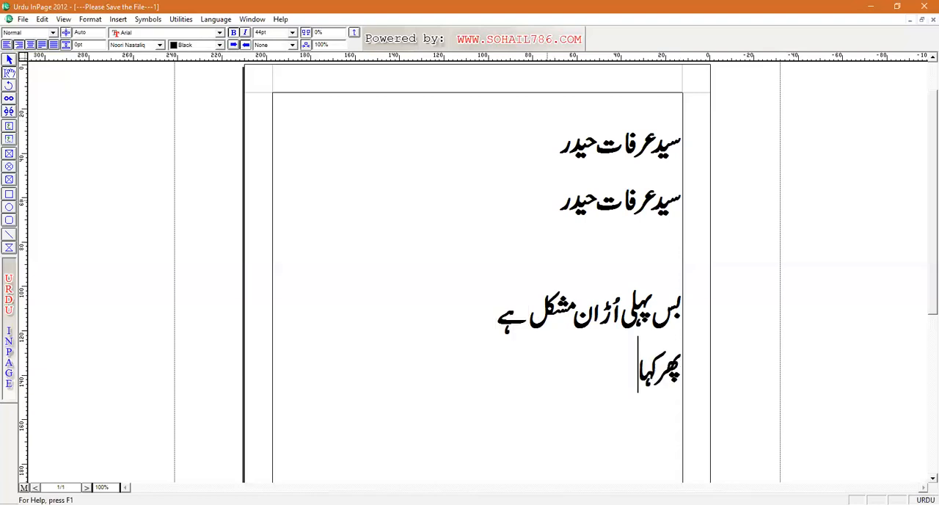
{"action": "key", "text": "BackSpace"}
{"action": "key", "text": "BackSpace"}
{"action": "type", "text": "آس"}
{"action": "key", "text": "BackSpace"}
{"action": "type", "text": "سمان م"}
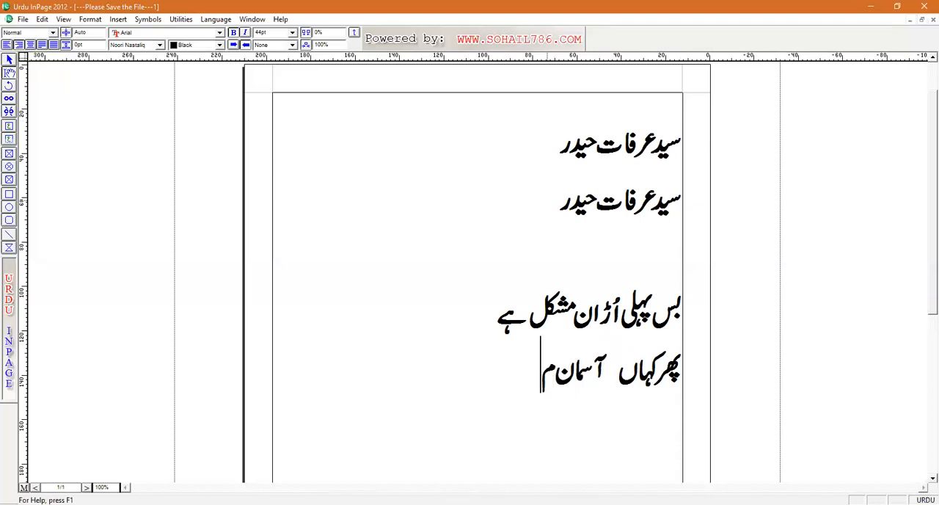
{"action": "type", "text": "شکل ہے"}
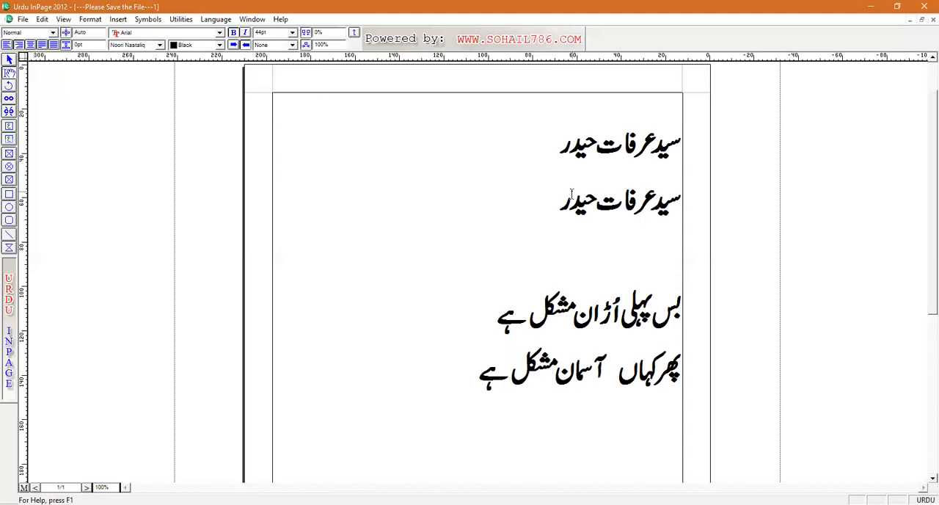
Save the document as "lecture 5" in the Desktop folder "computer course", keeping the verse text free of stray letters
{"action": "left_click", "coordinate": [24, 19]}
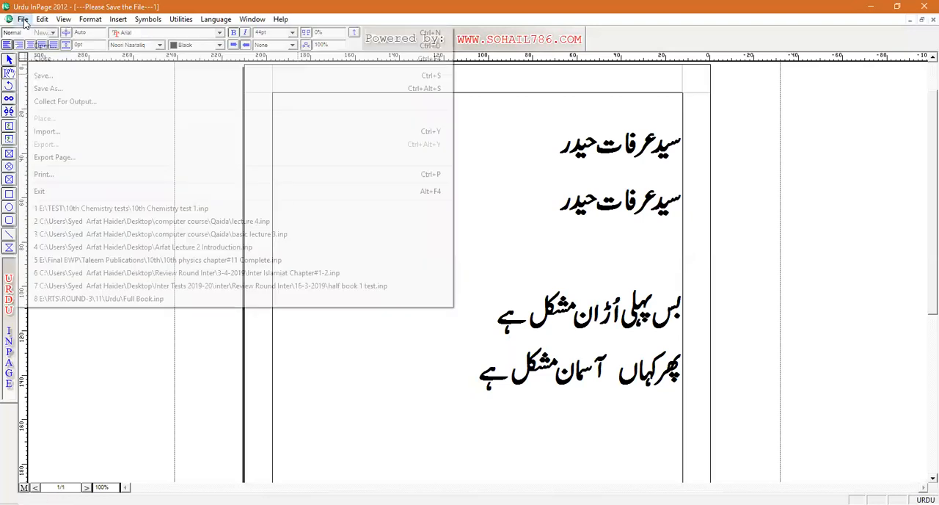
{"action": "left_click", "coordinate": [45, 78]}
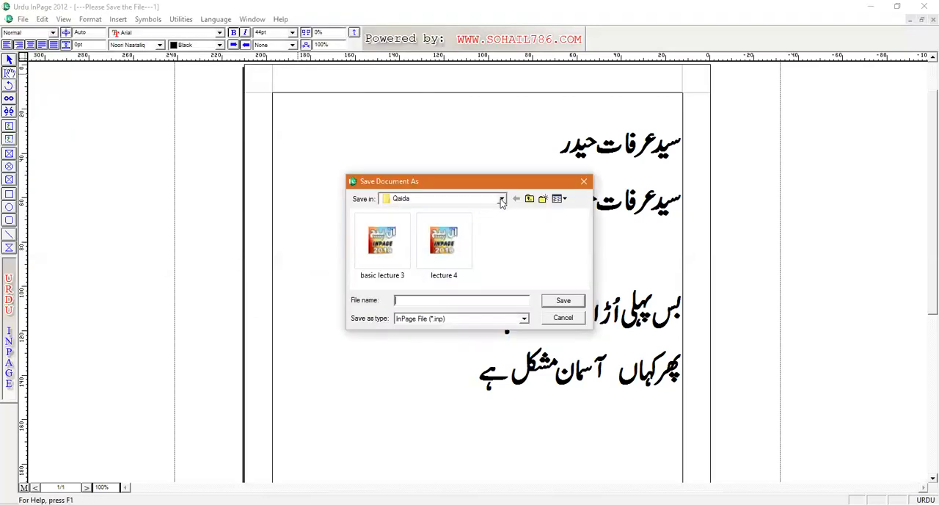
{"action": "left_click", "coordinate": [501, 199]}
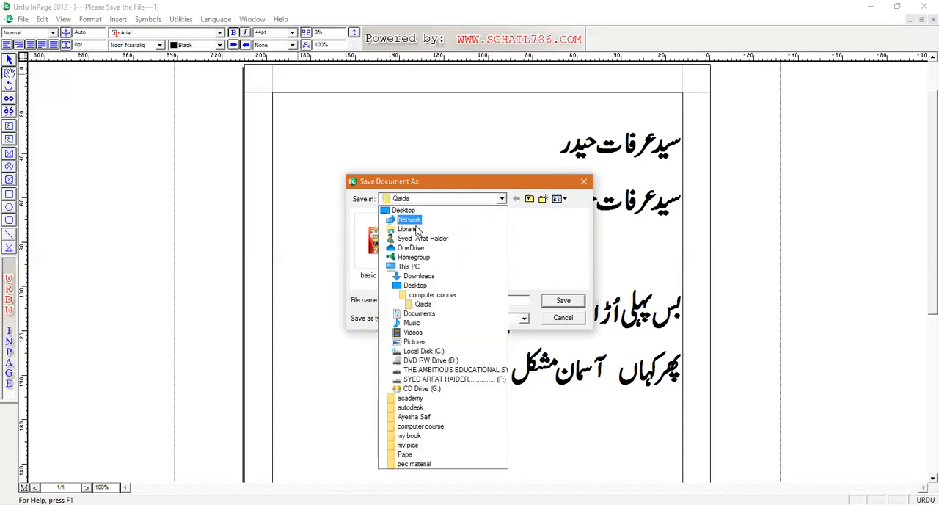
{"action": "left_click", "coordinate": [416, 285]}
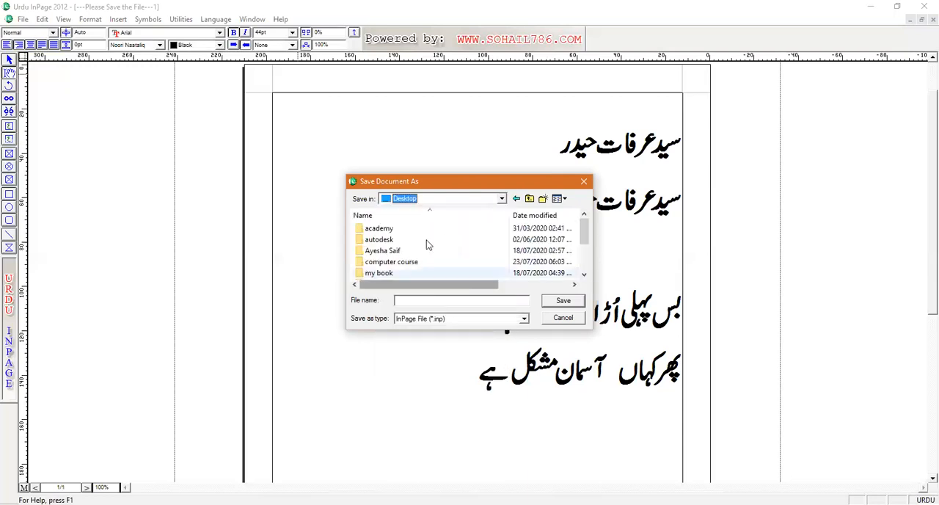
{"action": "left_click", "coordinate": [393, 264]}
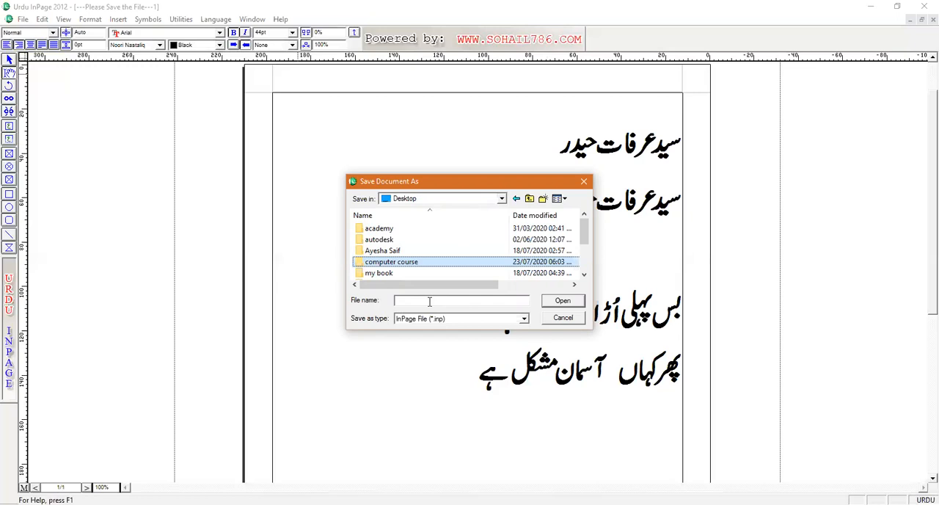
{"action": "double_click", "coordinate": [417, 266]}
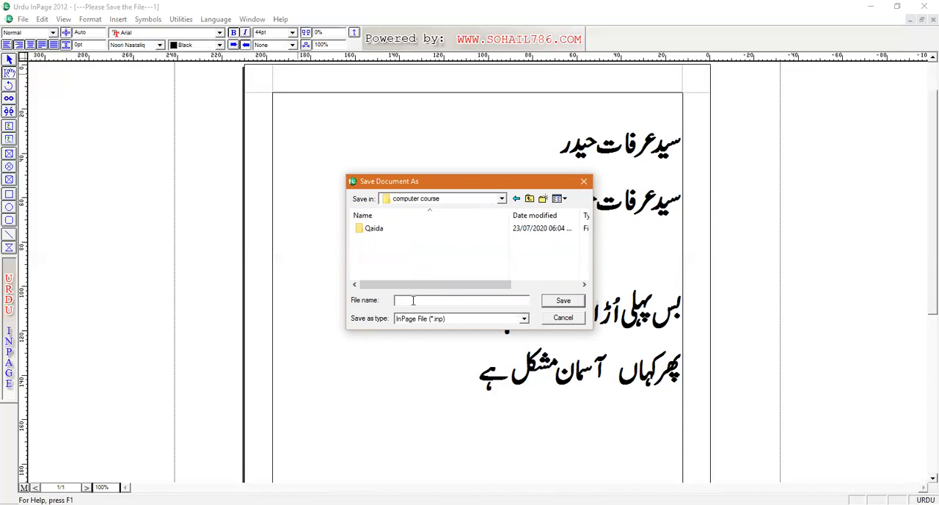
{"action": "type", "text": "lecture "}
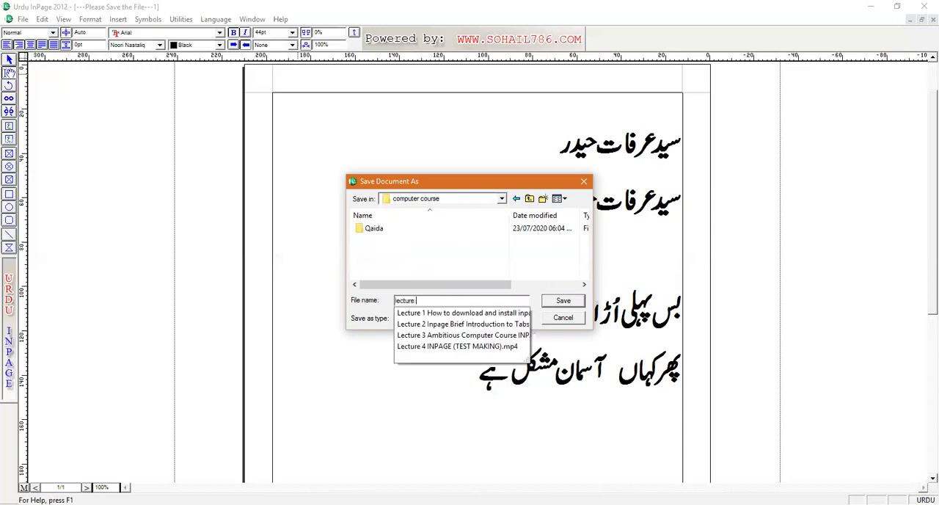
{"action": "type", "text": "5"}
{"action": "left_click", "coordinate": [577, 303]}
{"action": "type", "text": "س"}
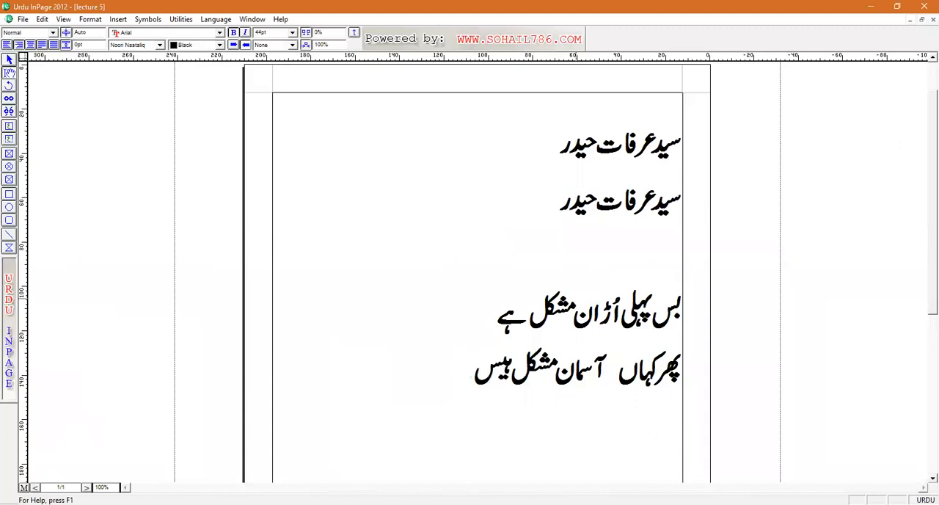
{"action": "key", "text": "BackSpace"}
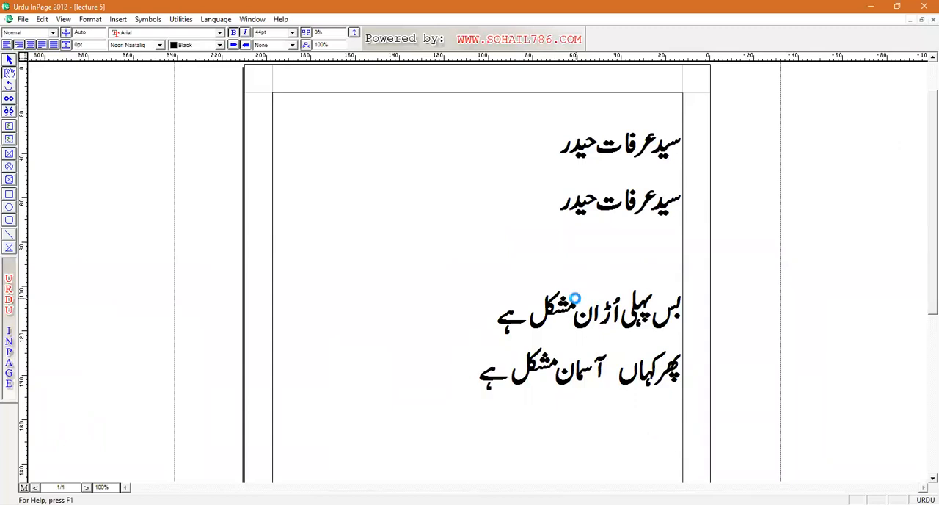
{"action": "left_click", "coordinate": [922, 6]}
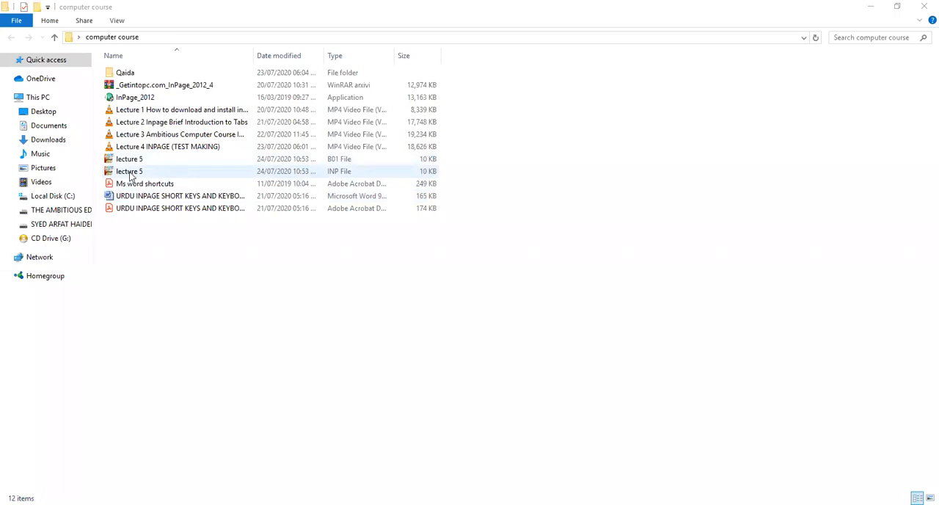
{"action": "left_click", "coordinate": [273, 174]}
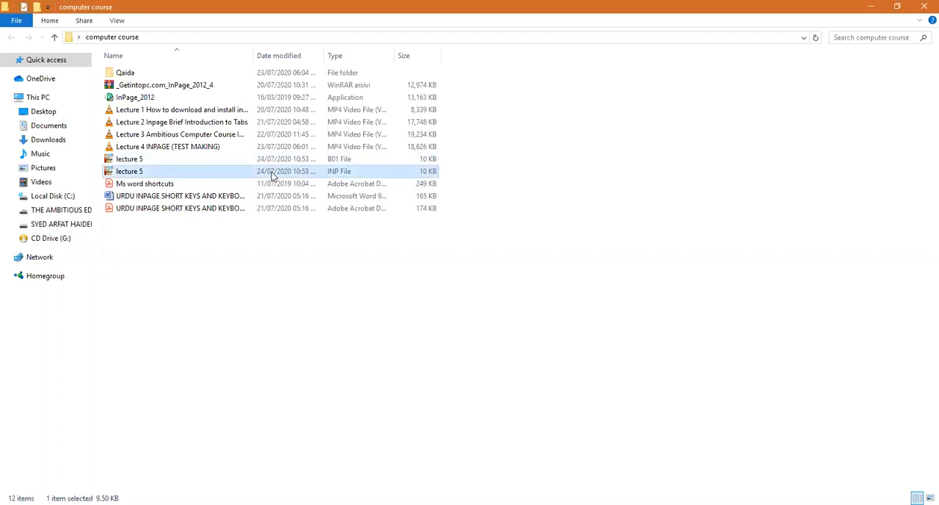
{"action": "left_click", "coordinate": [191, 160]}
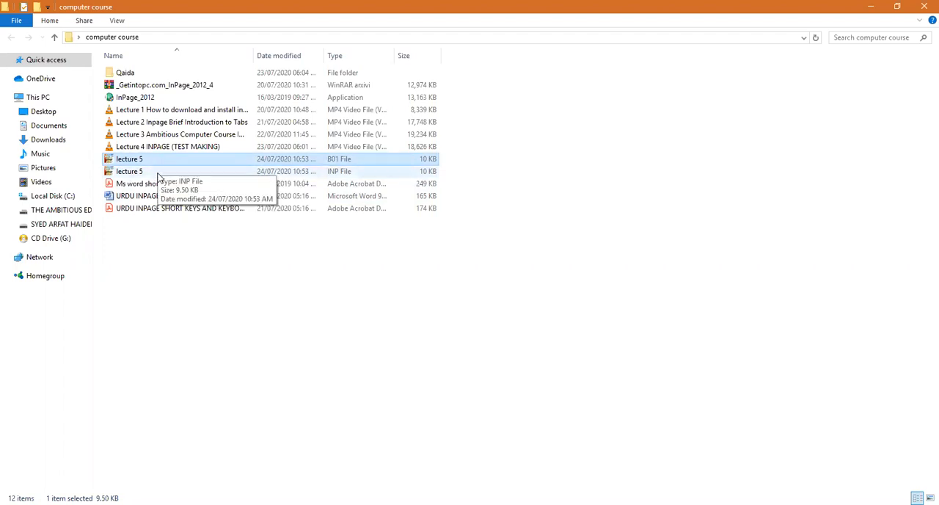
Open the lecture 5 INP file from the computer course folder and delete all the text in it
{"action": "left_click", "coordinate": [157, 176]}
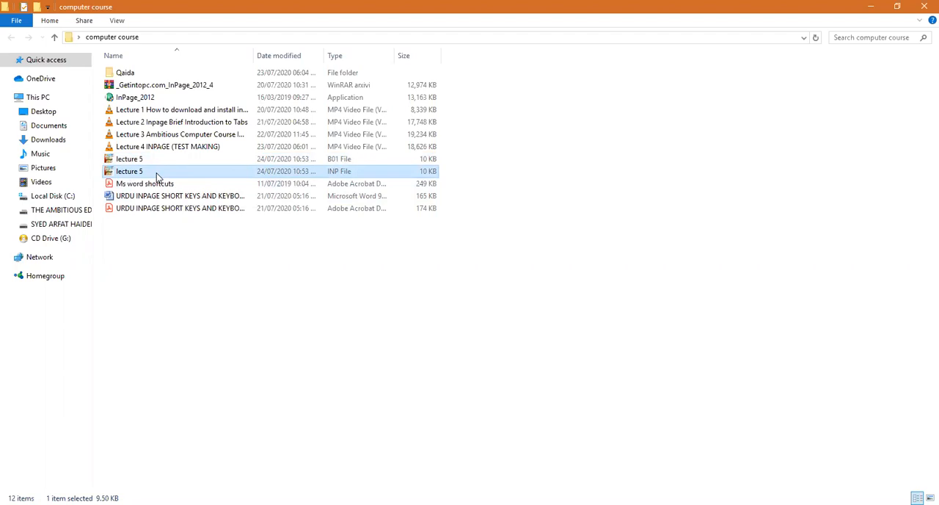
{"action": "left_click", "coordinate": [141, 161]}
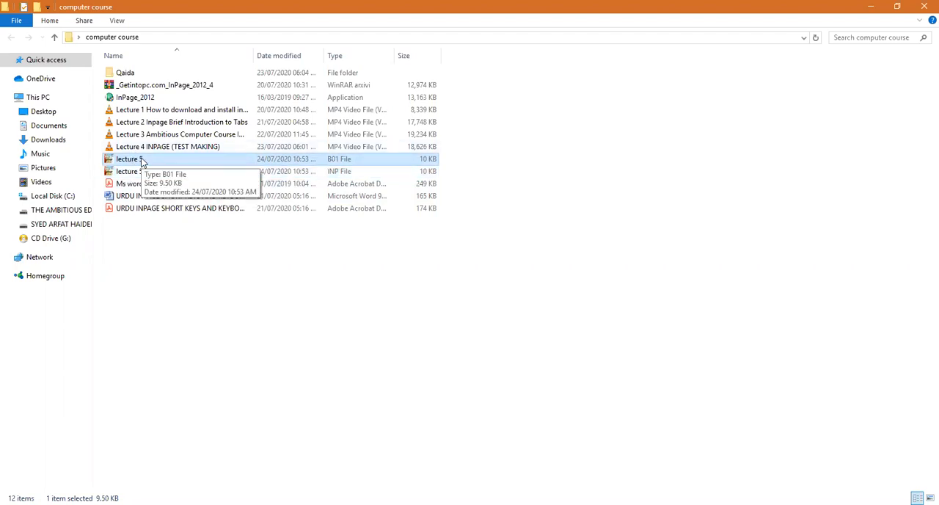
{"action": "double_click", "coordinate": [146, 172]}
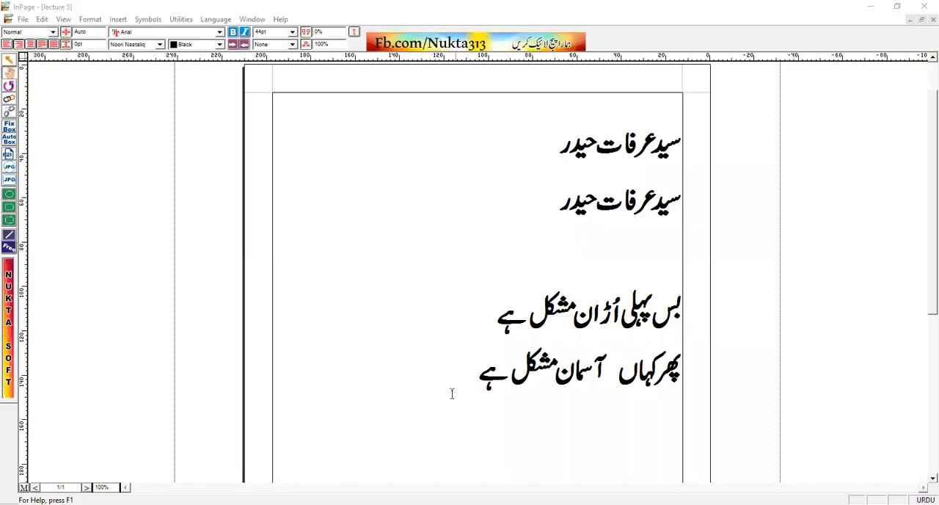
{"action": "left_click", "coordinate": [688, 107]}
{"action": "key", "text": "ctrl+a"}
{"action": "key", "text": "Delete"}
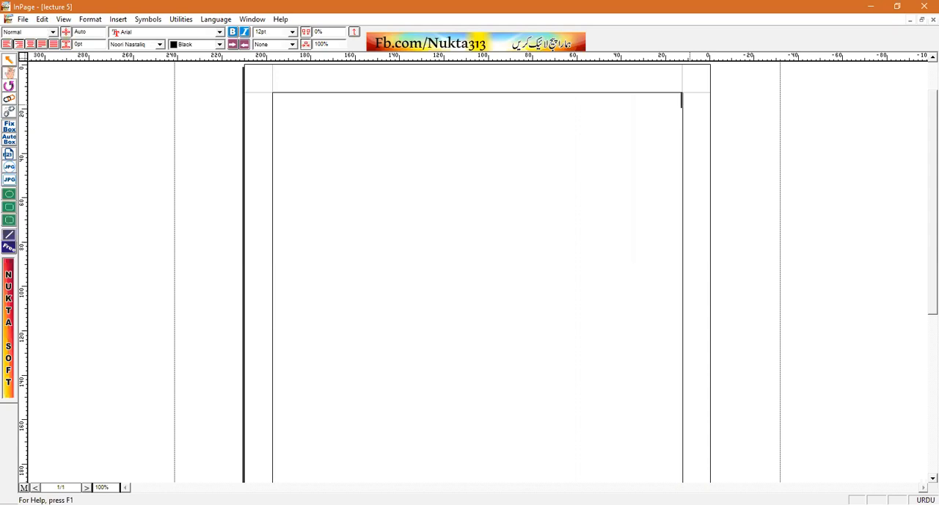
Enter the centered English heading "THE AMBITIOUS EDUCATIONAL SYSTEM" with "Lahore" on the line below it
{"action": "key", "text": "F12"}
{"action": "type", "text": "THE AMBITIOUS EDUCATIONAL SYSTEM"}
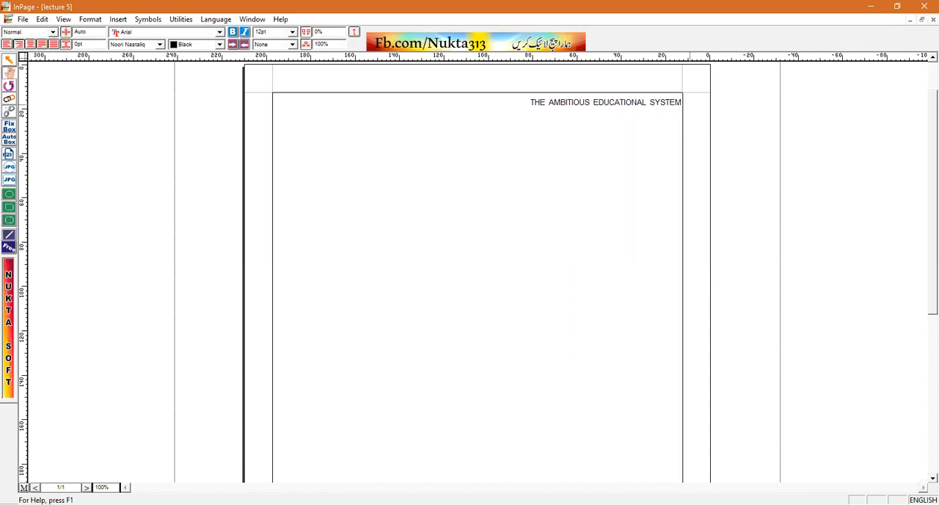
{"action": "key", "text": "ctrl+shift+c"}
{"action": "key", "text": "Return"}
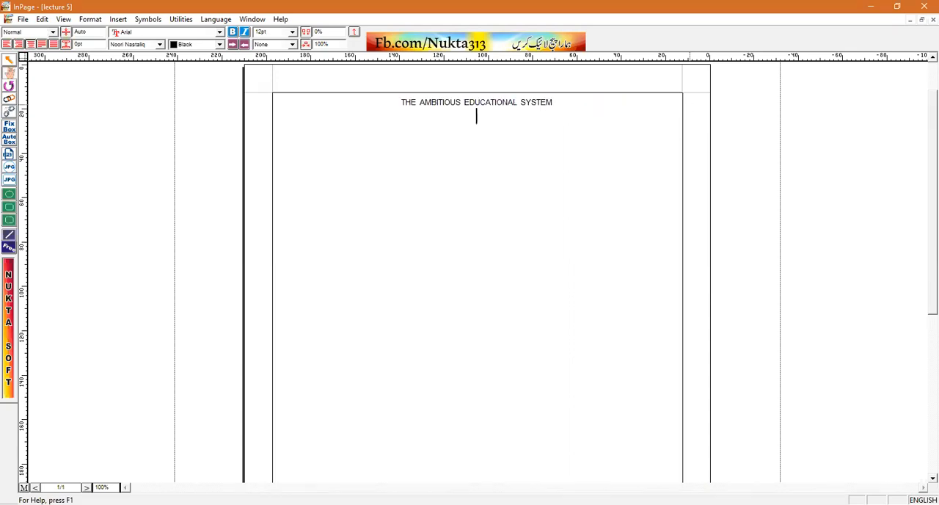
{"action": "type", "text": "Lahore"}
{"action": "key", "text": "Return"}
Insert a table with 2 rows, 8 columns and Auto column width below the "Lahore" line
{"action": "left_click", "coordinate": [122, 19]}
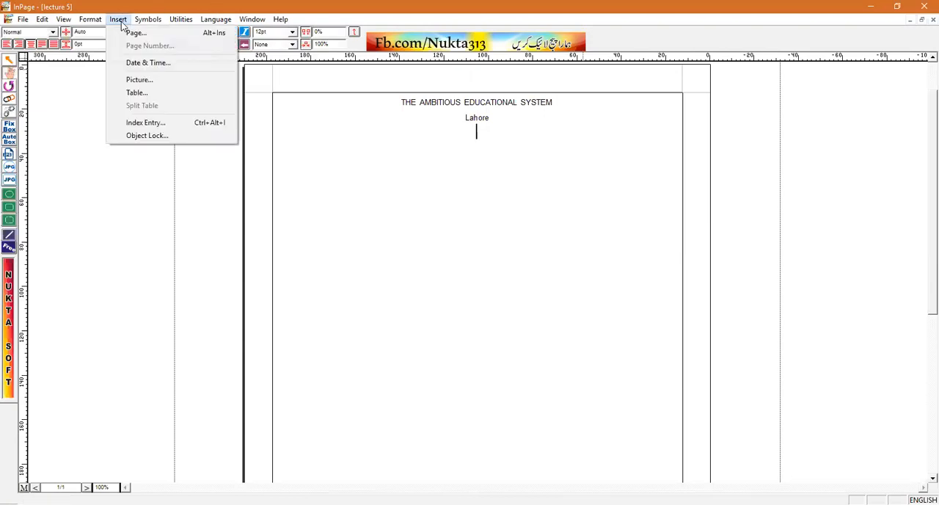
{"action": "left_click", "coordinate": [134, 94]}
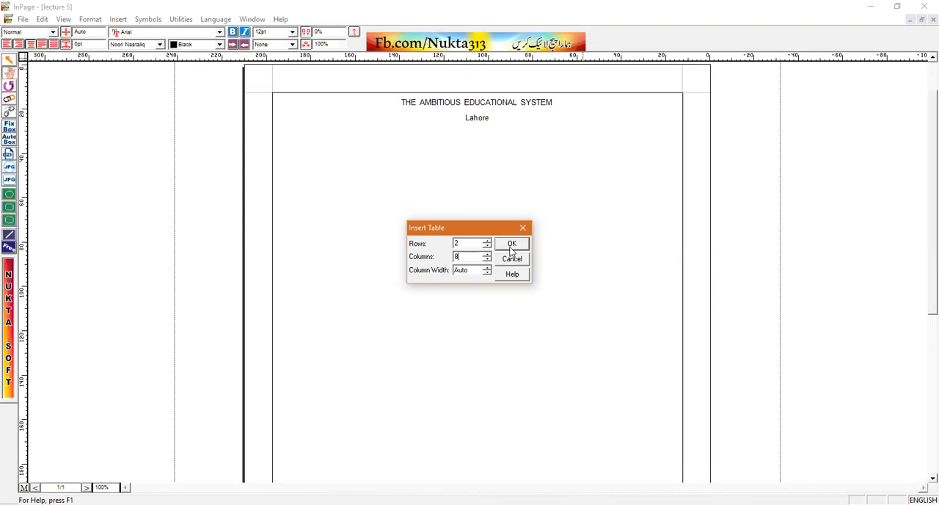
{"action": "key", "text": "Return"}
Apply a solid black 1pt border to all cells of the new eight-column table
{"action": "left_click_drag", "start_coordinate": [656, 135], "coordinate": [287, 145]}
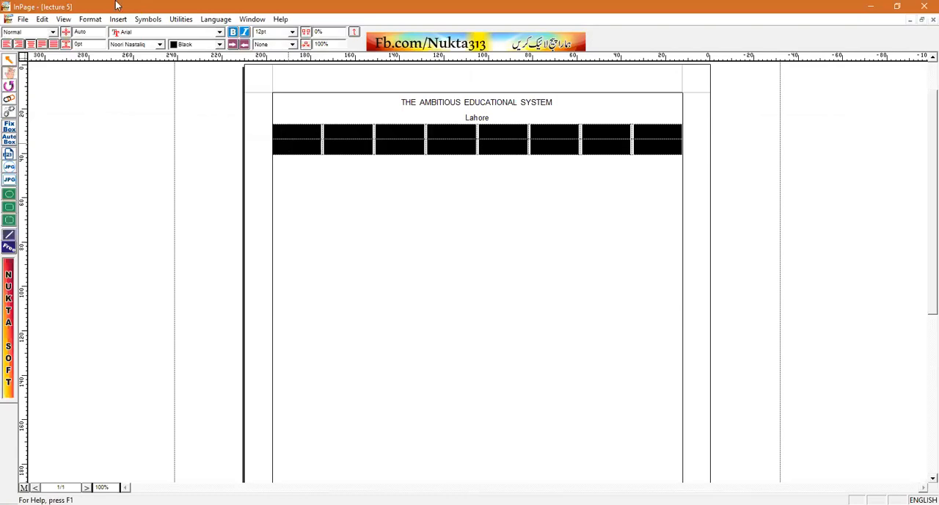
{"action": "left_click", "coordinate": [95, 20]}
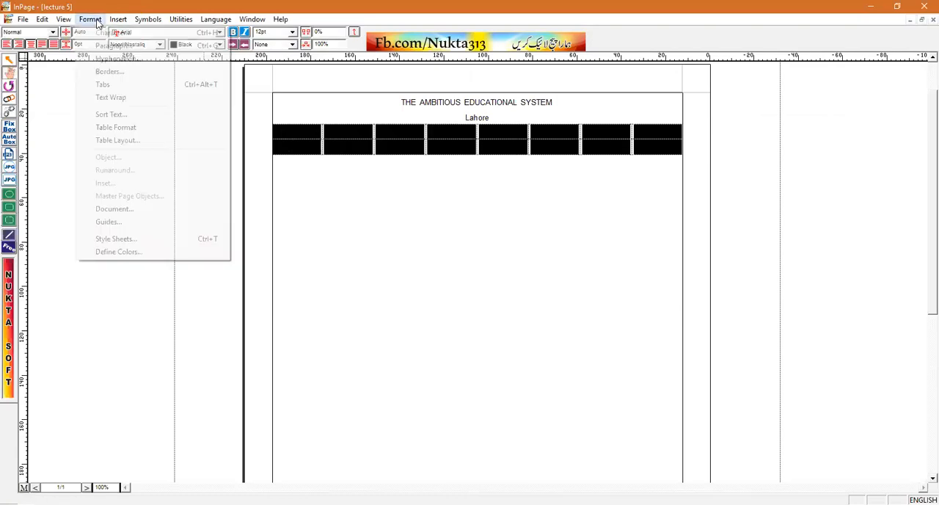
{"action": "left_click", "coordinate": [131, 130]}
{"action": "left_click", "coordinate": [438, 274]}
{"action": "left_click", "coordinate": [419, 299]}
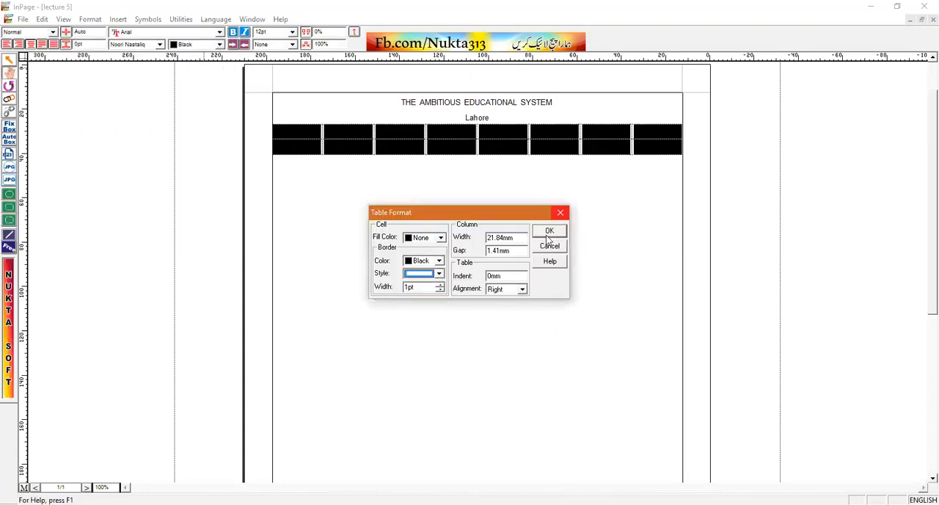
{"action": "key", "text": "Return"}
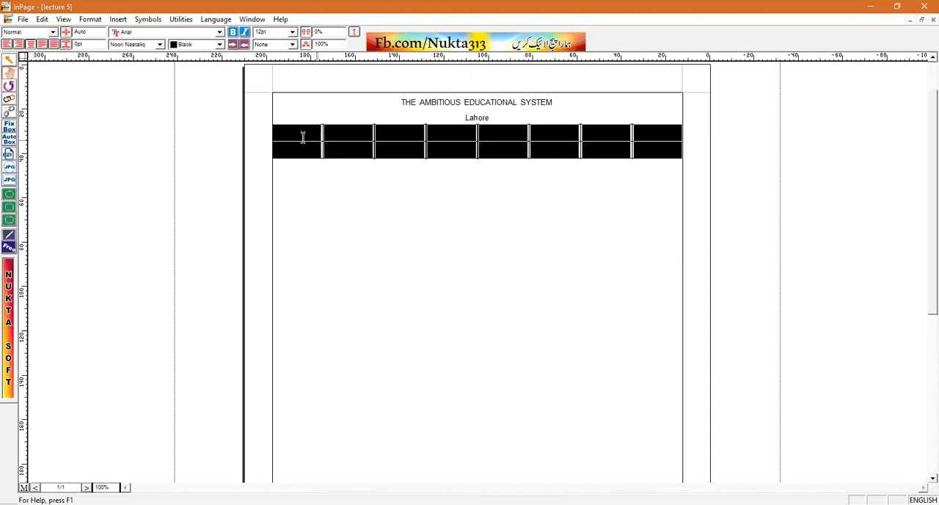
Label the table's first column "NAME" in the upper cell and "CLASS" in the lower cell
{"action": "left_click", "coordinate": [300, 137]}
{"action": "type", "text": "NAME"}
{"action": "key", "text": "Down"}
{"action": "type", "text": "CLASS"}
{"action": "left_click", "coordinate": [298, 150]}
Label the third column "Roll Number" in the upper cell and "Section" in the lower cell
{"action": "left_click", "coordinate": [411, 135]}
{"action": "type", "text": "Roll ~"}
{"action": "key", "text": "BackSpace"}
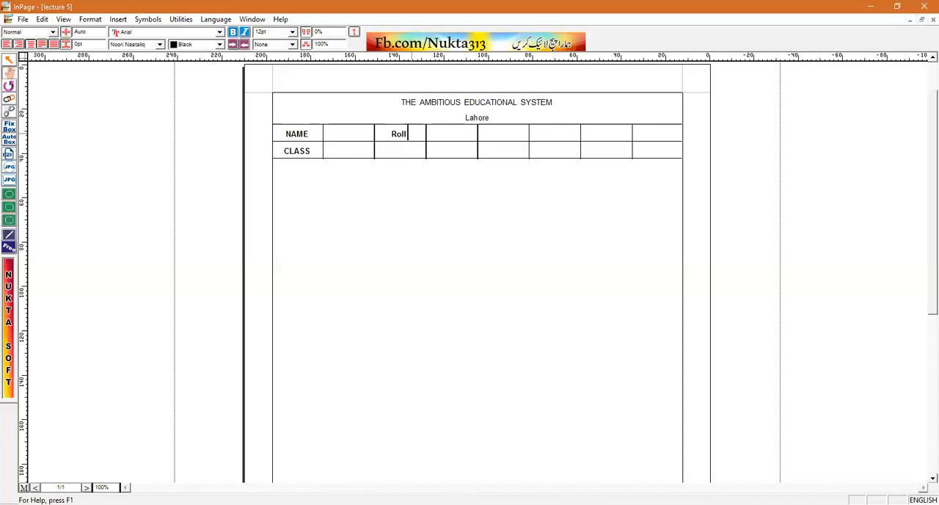
{"action": "type", "text": "Number"}
{"action": "key", "text": "Down"}
{"action": "type", "text": "Section"}
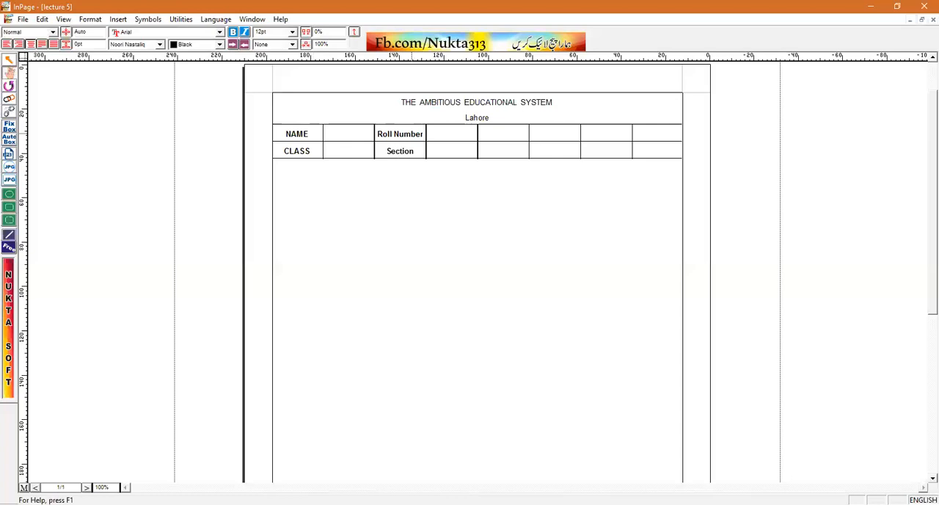
Label the fifth column "Subject" and "Marks", and the seventh column "Time" and "Date"
{"action": "left_click", "coordinate": [516, 134]}
{"action": "type", "text": "Subject"}
{"action": "key", "text": "Down"}
{"action": "type", "text": "Marks"}
{"action": "left_click", "coordinate": [609, 133]}
{"action": "type", "text": "Time"}
{"action": "key", "text": "Down"}
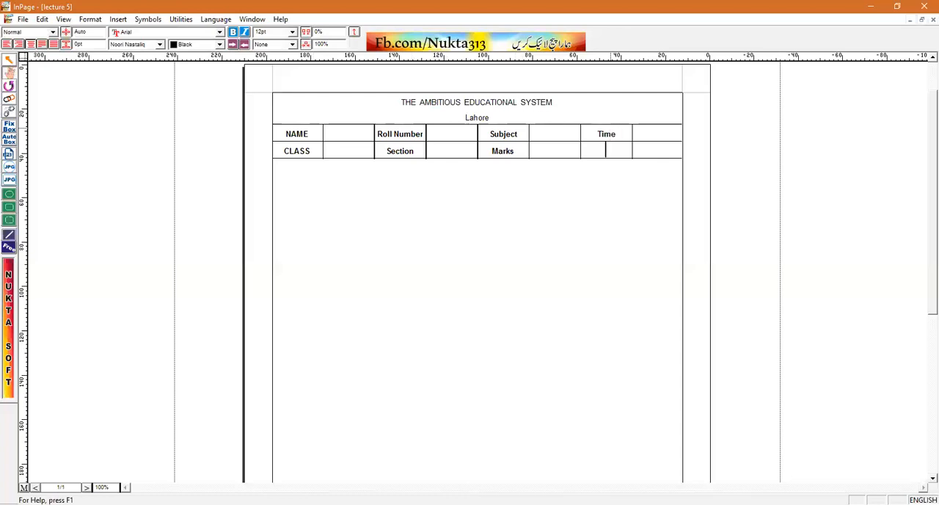
{"action": "type", "text": "Date"}
Resize the table columns so the blank column beside NAME is widest and those beside Subject and Time are narrow
{"action": "left_click_drag", "start_coordinate": [633, 136], "coordinate": [663, 133]}
{"action": "left_click_drag", "start_coordinate": [581, 133], "coordinate": [636, 132]}
{"action": "left_click_drag", "start_coordinate": [533, 126], "coordinate": [608, 132]}
{"action": "left_click_drag", "start_coordinate": [477, 129], "coordinate": [583, 127]}
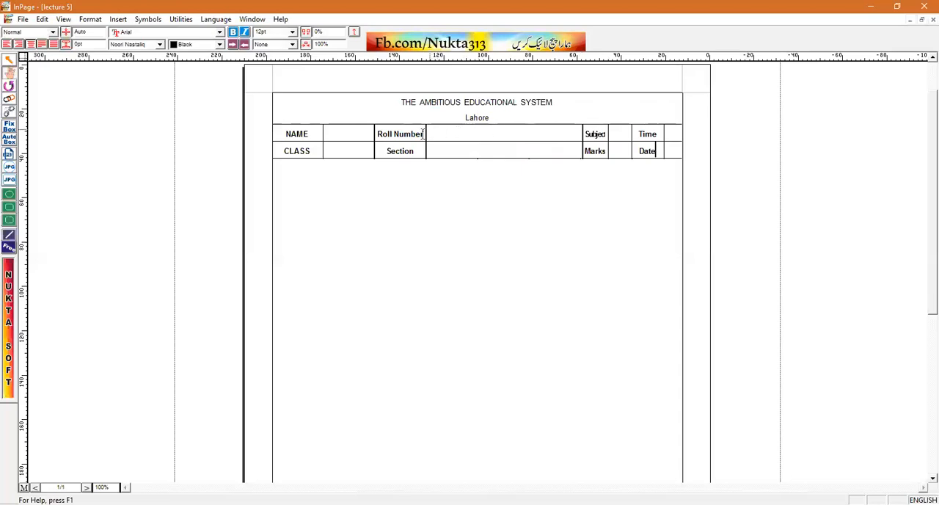
{"action": "left_click_drag", "start_coordinate": [581, 129], "coordinate": [575, 128]}
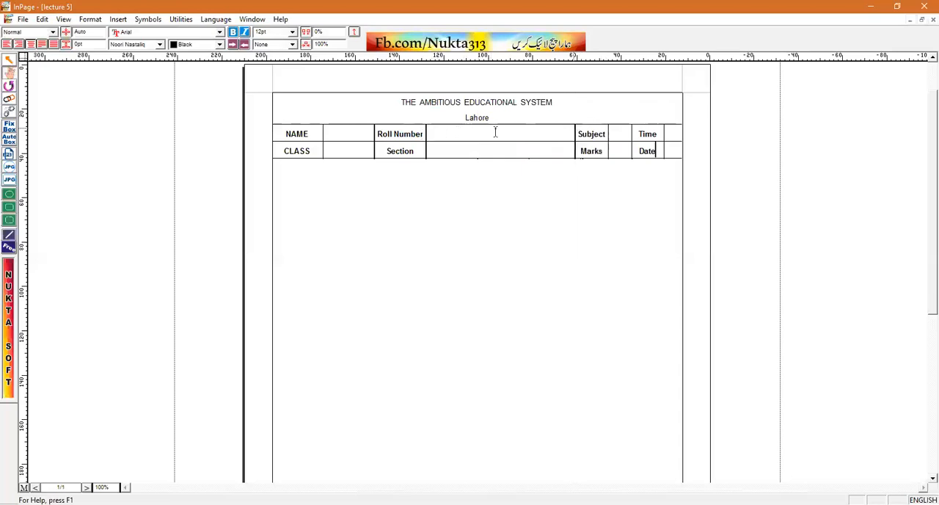
{"action": "left_click_drag", "start_coordinate": [425, 132], "coordinate": [519, 128]}
{"action": "left_click_drag", "start_coordinate": [374, 132], "coordinate": [450, 131]}
Enter the centered Urdu heading "حصہ معروضی" below the table and right-align the line that follows it
{"action": "left_click", "coordinate": [516, 176]}
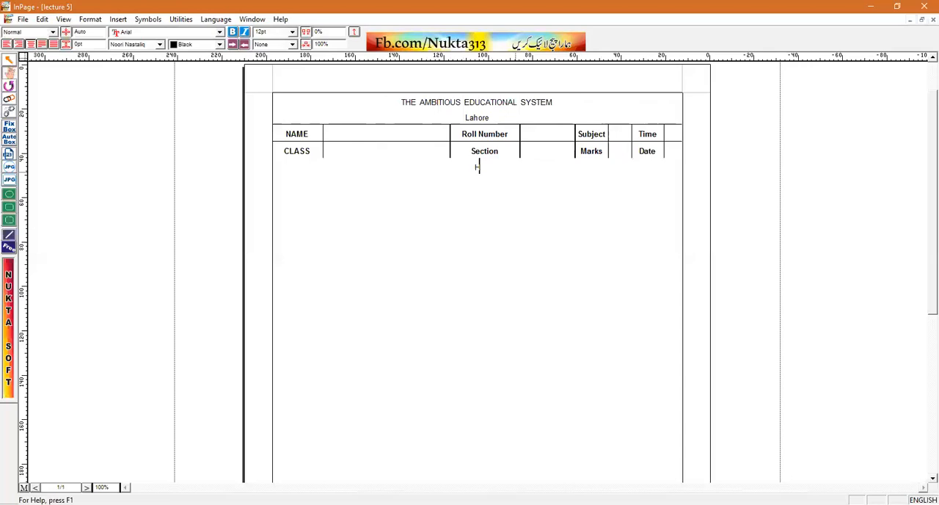
{"action": "key", "text": "ctrl+space"}
{"action": "type", "text": "حصہ معروضی"}
{"action": "key", "text": "Return"}
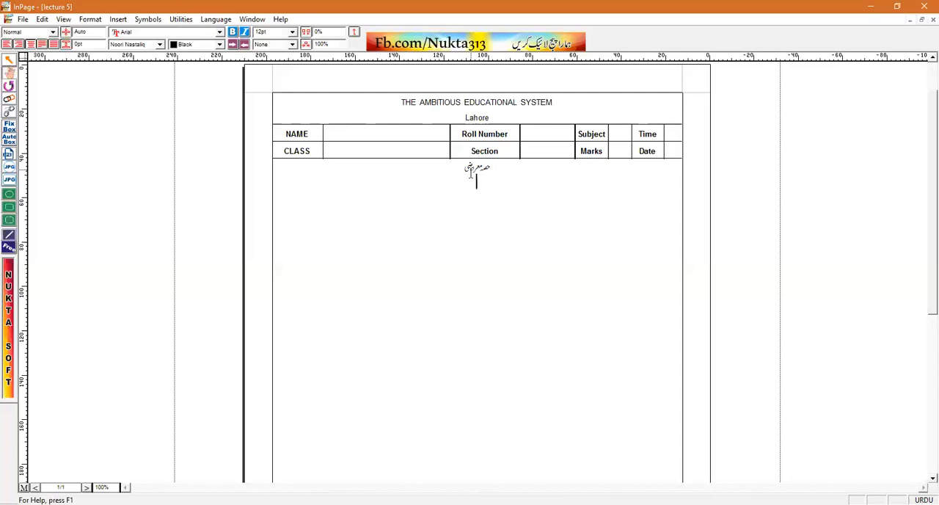
{"action": "key", "text": "ctrl+shift+r"}
{"action": "key", "text": "Return"}
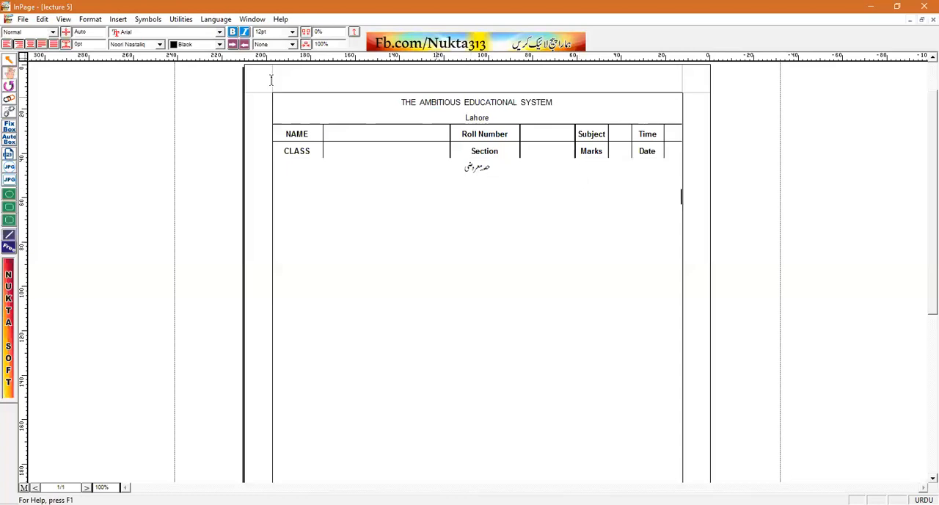
{"action": "left_click", "coordinate": [8, 62]}
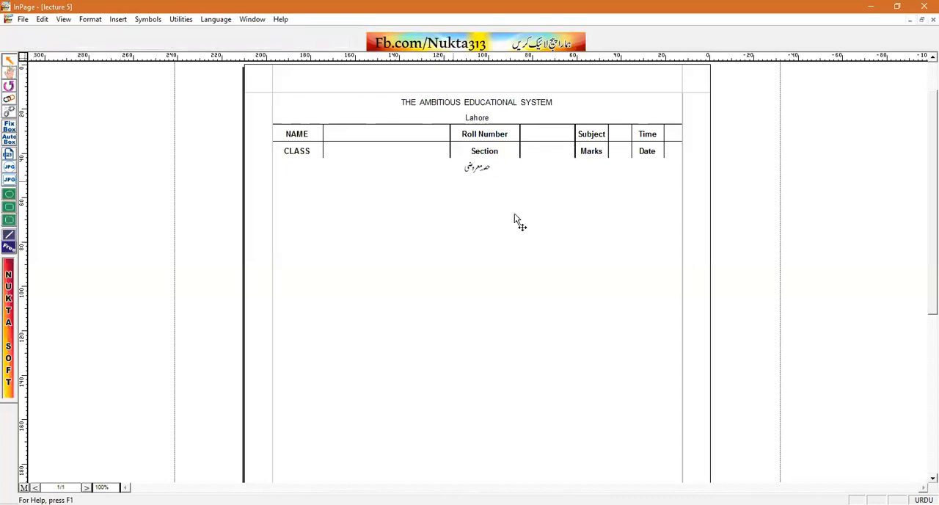
{"action": "left_click", "coordinate": [585, 179]}
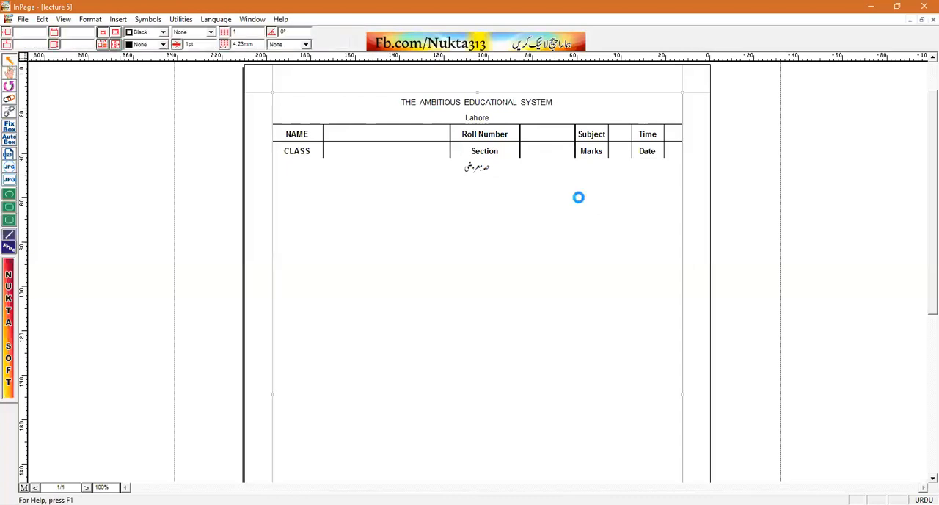
{"action": "double_click", "coordinate": [579, 198]}
{"action": "left_click", "coordinate": [566, 174]}
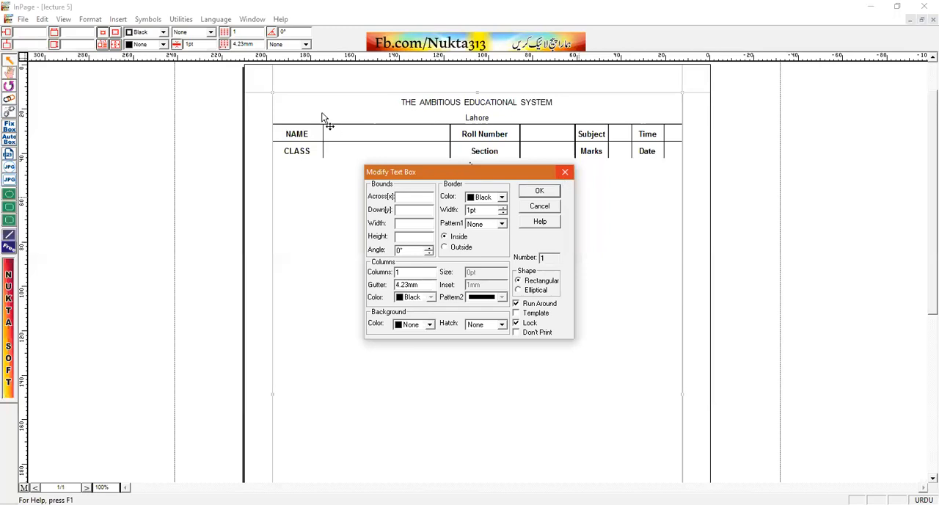
{"action": "left_click", "coordinate": [12, 76]}
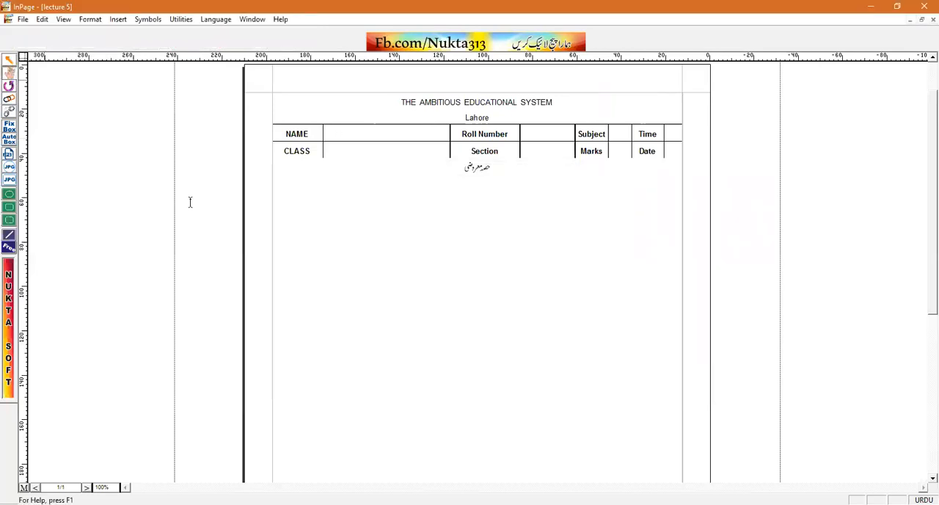
Remove the extra blank line below the Urdu heading, keeping one right-aligned empty line under it
{"action": "left_click", "coordinate": [664, 193]}
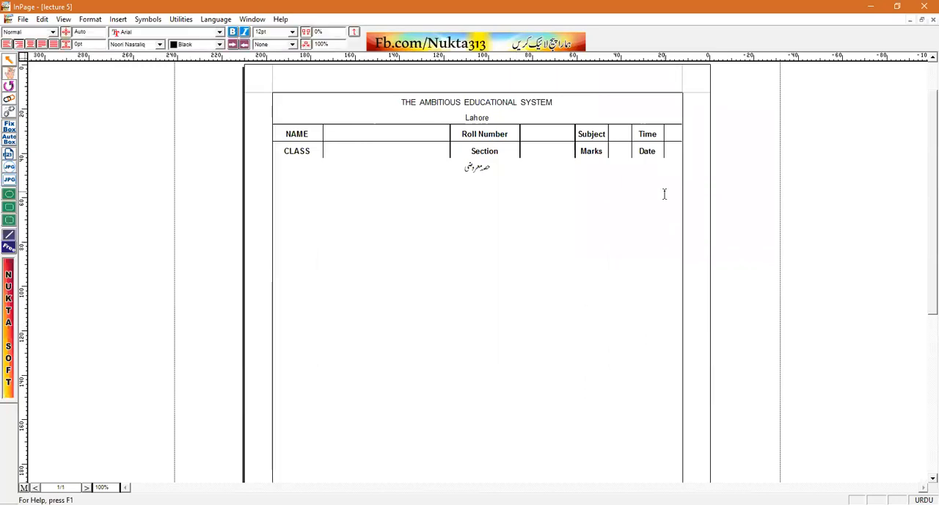
{"action": "key", "text": "BackSpace"}
{"action": "key", "text": "BackSpace"}
Insert a table with 1 row and 4 columns under the Urdu heading and make its two outer columns narrow
{"action": "left_click", "coordinate": [119, 20]}
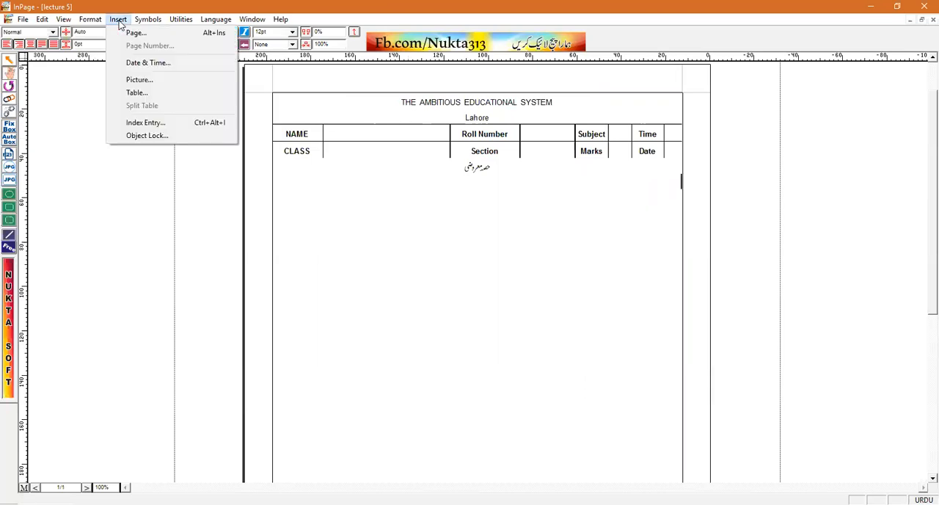
{"action": "left_click", "coordinate": [146, 95]}
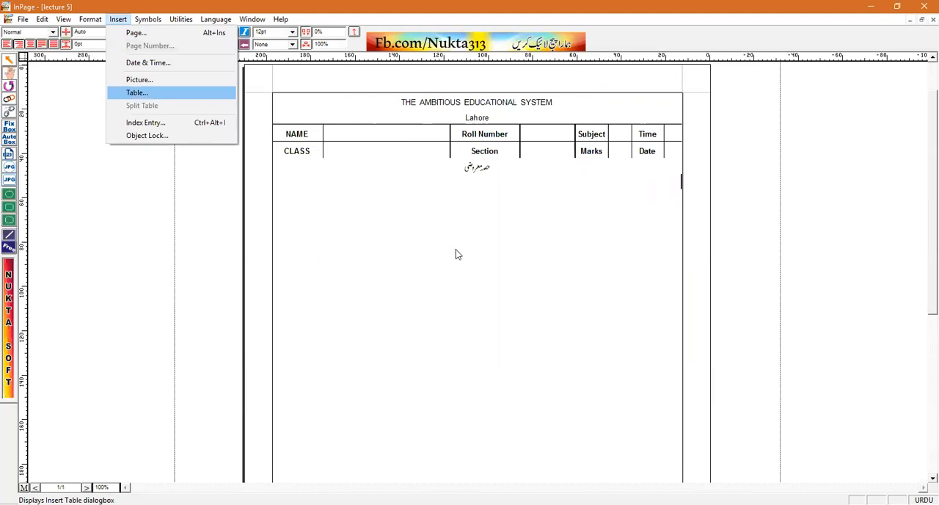
{"action": "left_click", "coordinate": [456, 256]}
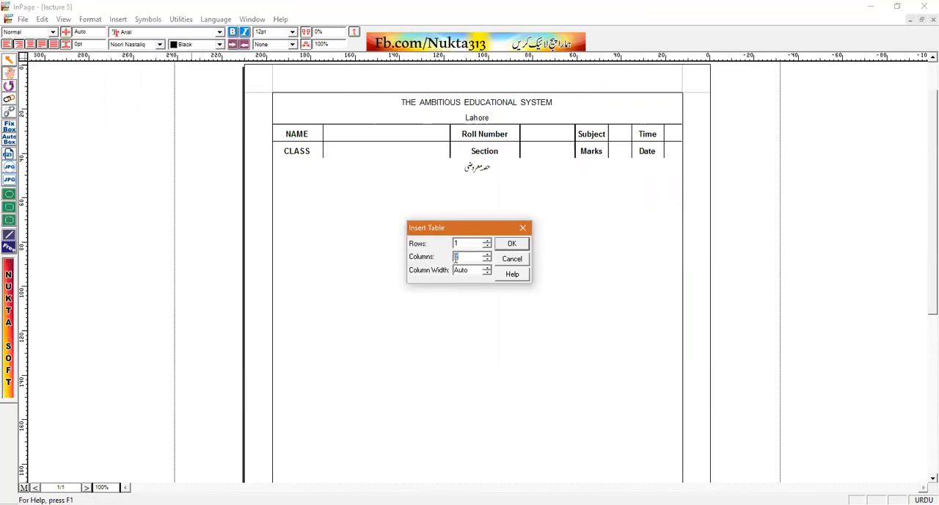
{"action": "type", "text": "4"}
{"action": "key", "text": "Return"}
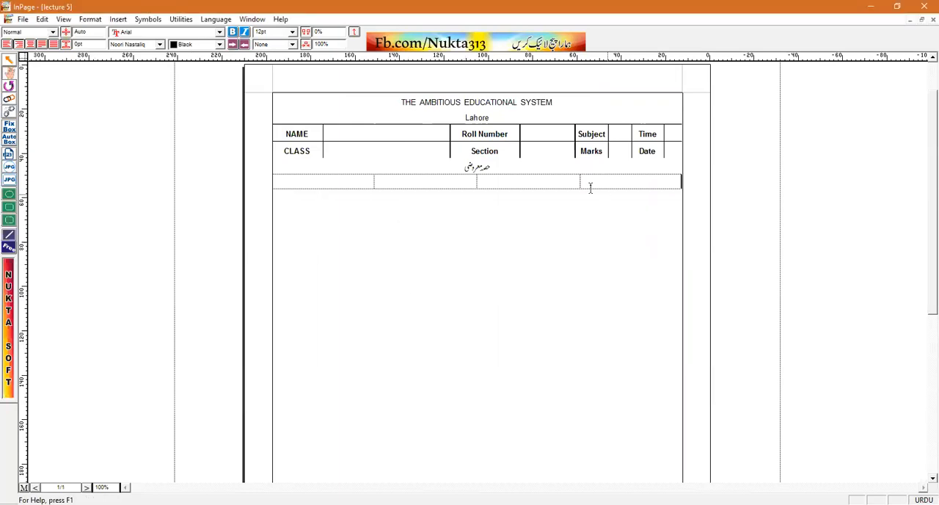
{"action": "left_click_drag", "start_coordinate": [602, 178], "coordinate": [668, 179]}
{"action": "left_click_drag", "start_coordinate": [375, 178], "coordinate": [289, 178]}
Insert another table with 1 row and 8 columns directly below the four-column table
{"action": "left_click", "coordinate": [332, 195]}
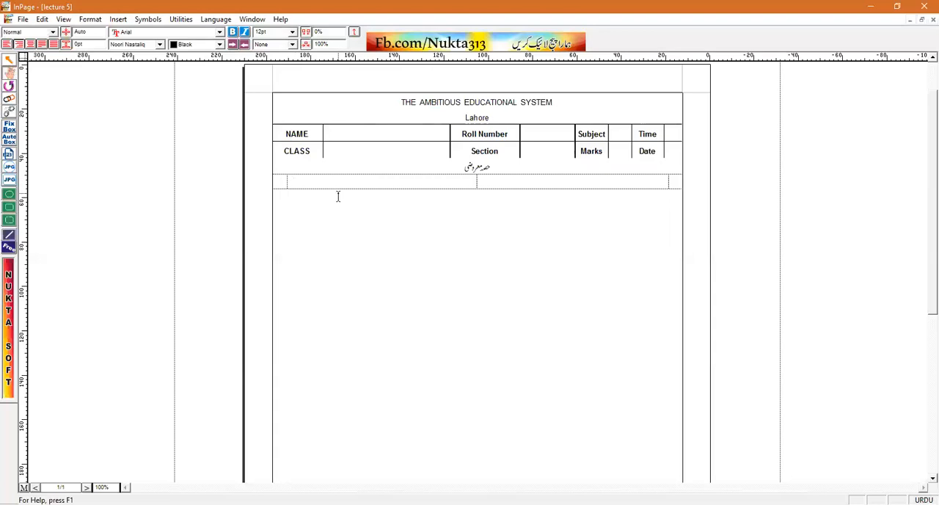
{"action": "left_click", "coordinate": [118, 19]}
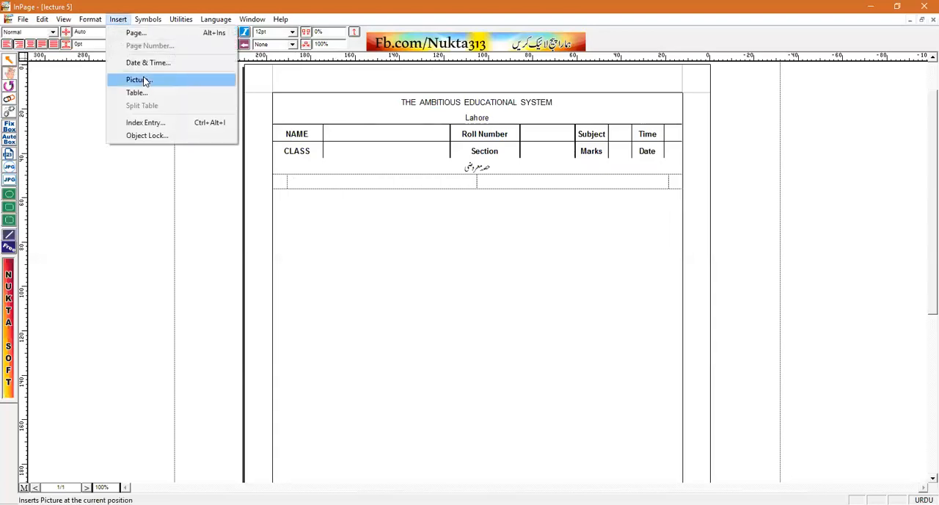
{"action": "left_click", "coordinate": [136, 92]}
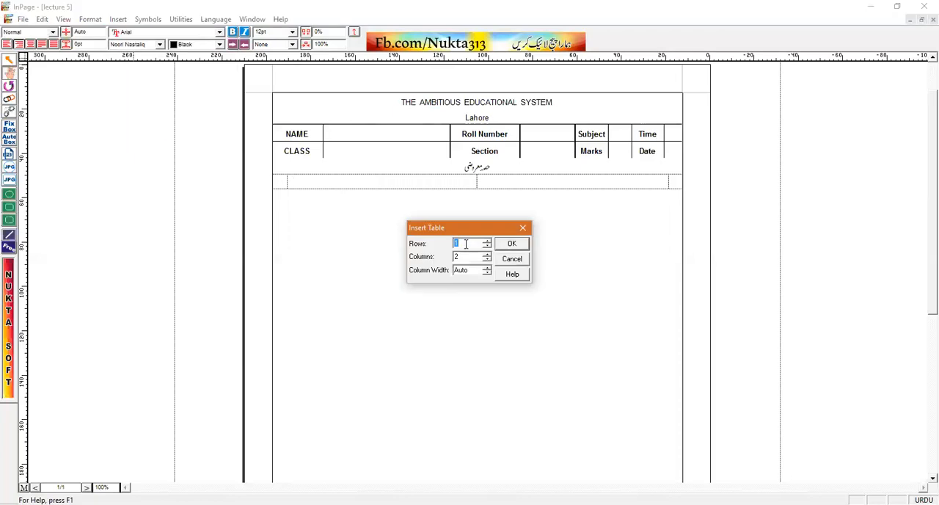
{"action": "double_click", "coordinate": [455, 258]}
{"action": "type", "text": "8"}
{"action": "left_click", "coordinate": [512, 243]}
Narrow the first, third, fifth and seventh columns of the new eight-column row, widening the column after each
{"action": "left_click_drag", "start_coordinate": [322, 192], "coordinate": [286, 193]}
{"action": "left_click_drag", "start_coordinate": [409, 194], "coordinate": [388, 193]}
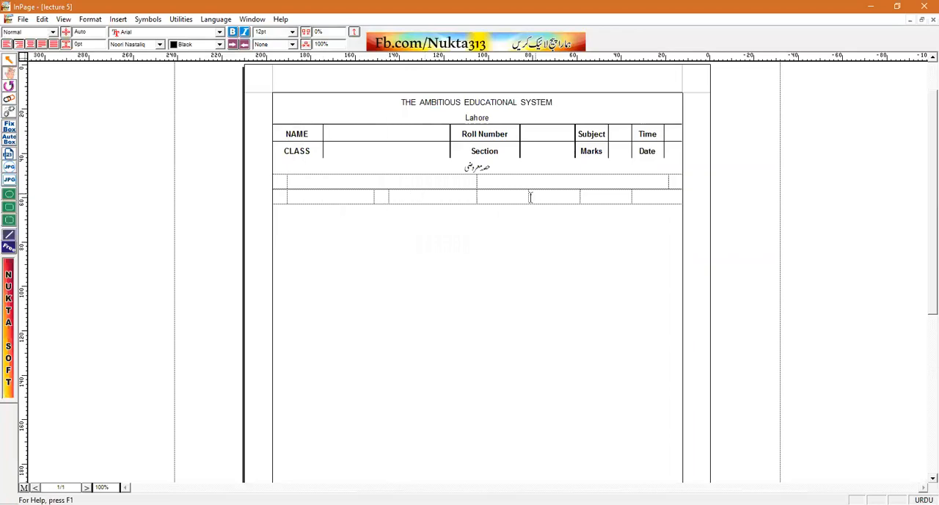
{"action": "left_click_drag", "start_coordinate": [525, 193], "coordinate": [492, 193]}
{"action": "left_click_drag", "start_coordinate": [626, 194], "coordinate": [595, 194]}
Center the cells of the one-row eight-column table and apply a solid black 1pt border to them
{"action": "left_click_drag", "start_coordinate": [667, 197], "coordinate": [278, 199]}
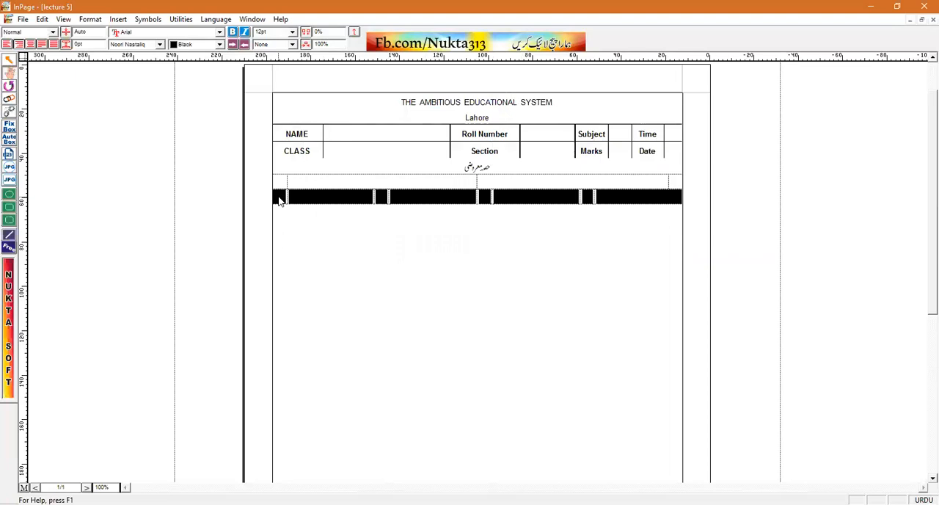
{"action": "key", "text": "ctrl+shift+c"}
{"action": "left_click", "coordinate": [93, 19]}
{"action": "left_click", "coordinate": [129, 127]}
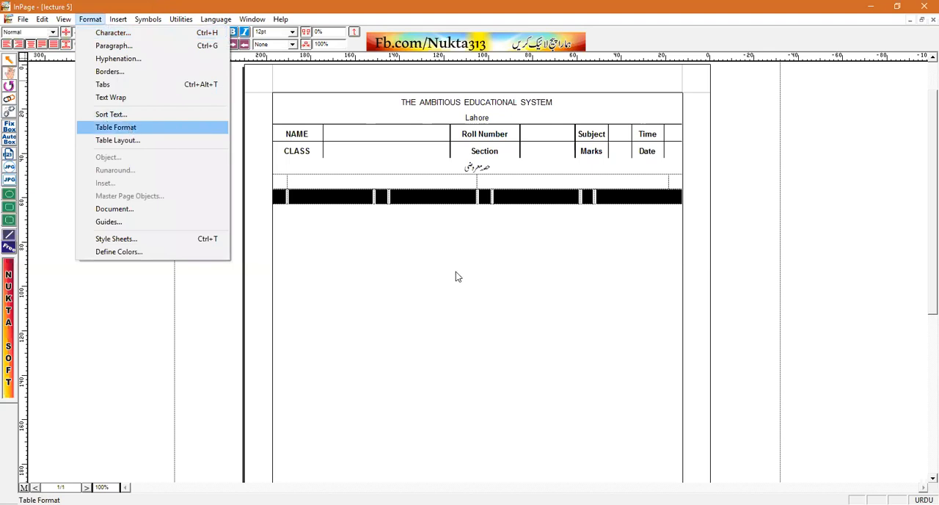
{"action": "left_click", "coordinate": [440, 273]}
{"action": "left_click", "coordinate": [424, 294]}
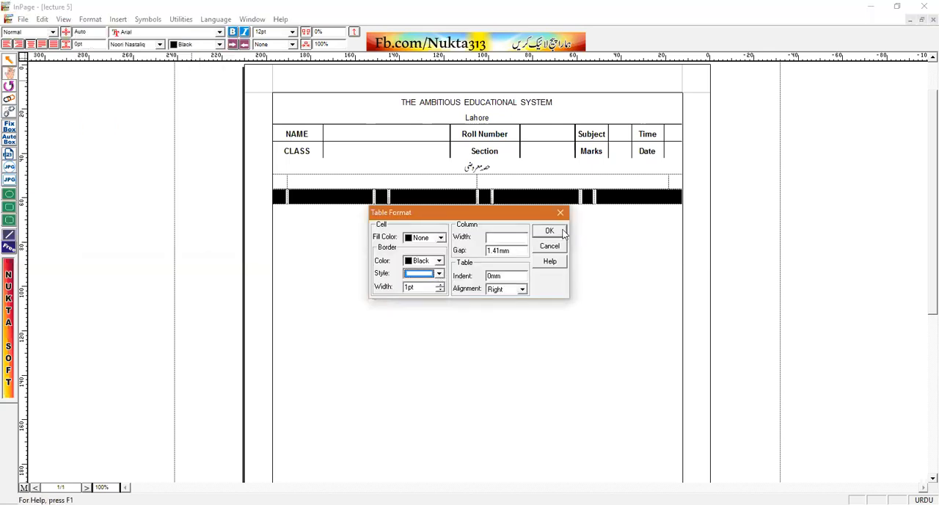
{"action": "key", "text": "Return"}
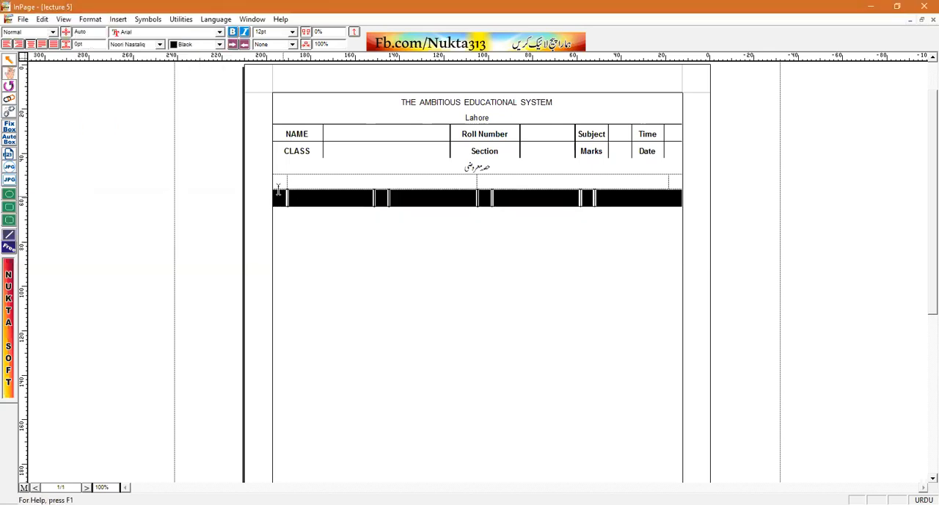
Left-align the wide left cell of the four-column row under the Urdu heading
{"action": "left_click", "coordinate": [279, 190]}
{"action": "key", "text": "ctrl+shift+c"}
{"action": "left_click", "coordinate": [318, 182]}
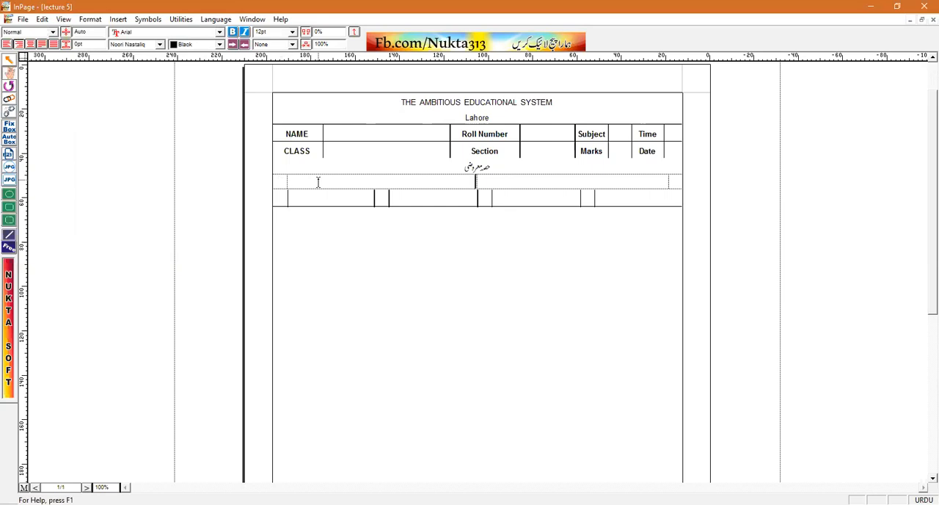
{"action": "key", "text": "ctrl+shift+l"}
{"action": "left_click", "coordinate": [600, 182]}
{"action": "left_click", "coordinate": [435, 182]}
{"action": "left_click", "coordinate": [330, 197]}
{"action": "left_click", "coordinate": [448, 197]}
{"action": "left_click", "coordinate": [280, 184]}
Label the narrow cells of the eight-column row A, B, C and D in English
{"action": "left_click", "coordinate": [285, 199]}
{"action": "type", "text": "A"}
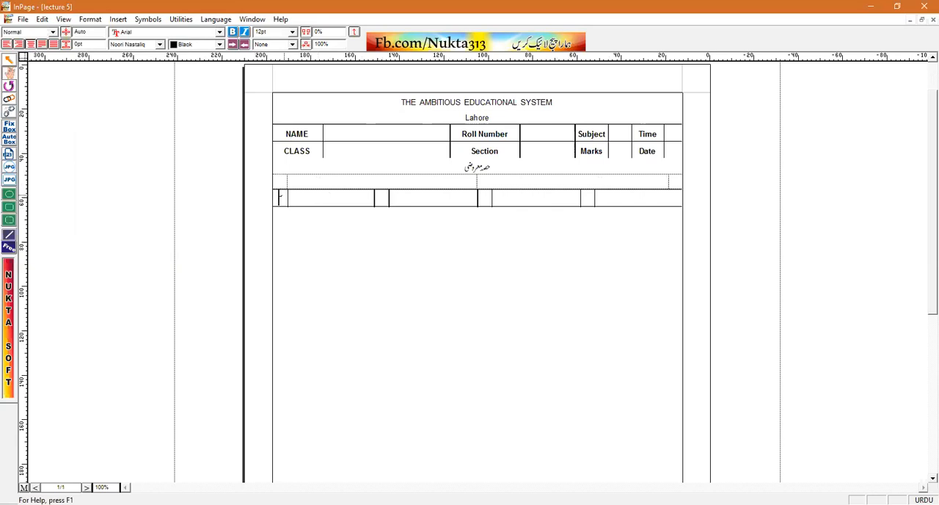
{"action": "key", "text": "ctrl+space"}
{"action": "type", "text": "A"}
{"action": "left_click", "coordinate": [381, 199]}
{"action": "type", "text": "B"}
{"action": "left_click", "coordinate": [483, 198]}
{"action": "type", "text": "C"}
{"action": "left_click", "coordinate": [587, 199]}
{"action": "type", "text": "D"}
Add an empty line between the Urdu heading and the four-column row
{"action": "left_click", "coordinate": [676, 180]}
{"action": "left_click_drag", "start_coordinate": [676, 180], "coordinate": [532, 171]}
{"action": "left_click", "coordinate": [503, 173]}
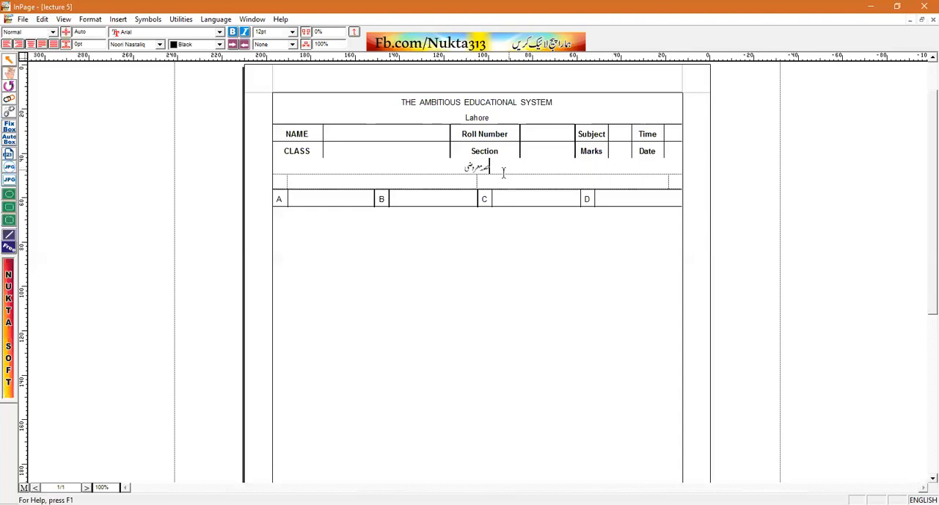
{"action": "key", "text": "Return"}
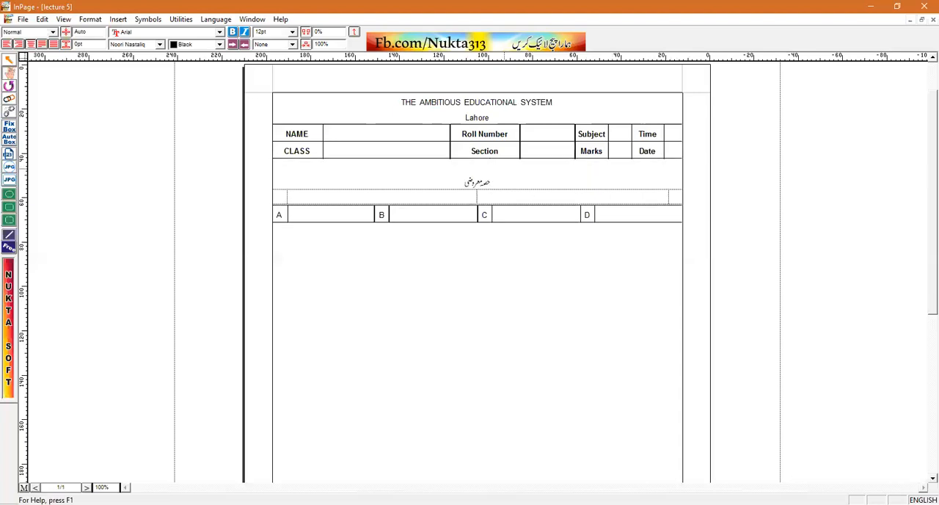
{"action": "key", "text": "BackSpace"}
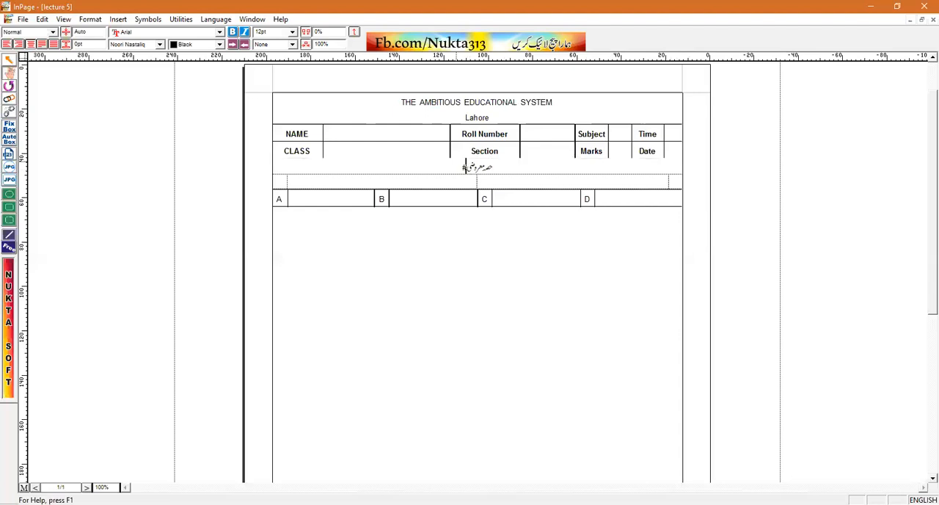
{"action": "key", "text": "Return"}
Copy the empty line with the question and option rows and paste it five times to make six question blocks
{"action": "left_click_drag", "start_coordinate": [587, 180], "coordinate": [587, 220]}
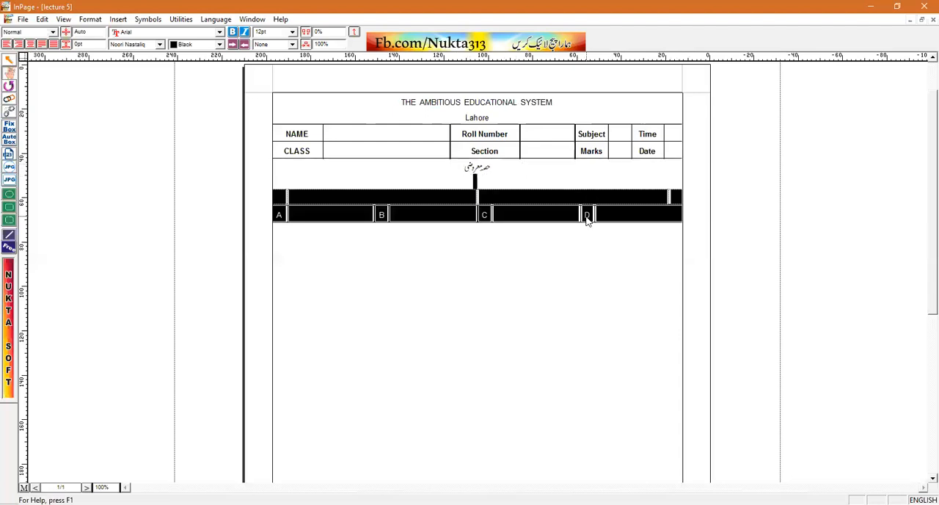
{"action": "left_click", "coordinate": [587, 220]}
{"action": "key", "text": "ctrl+v"}
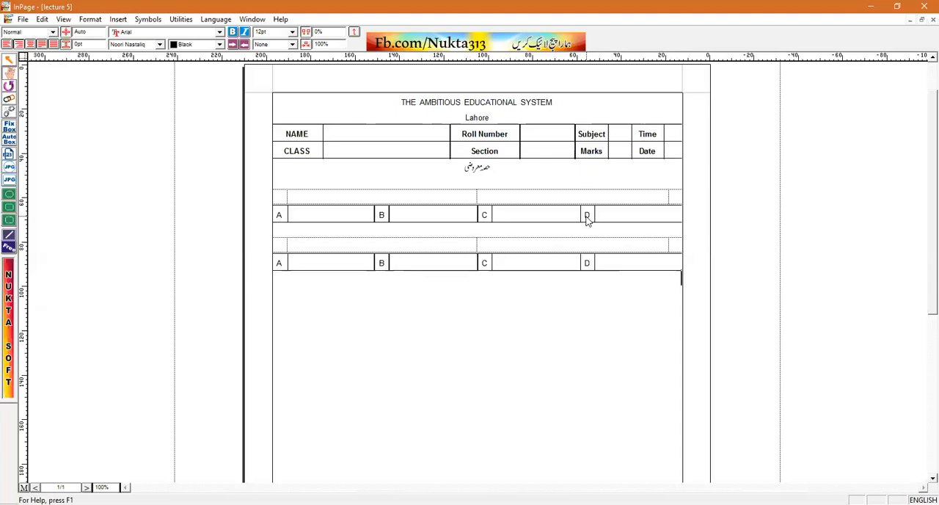
{"action": "key", "text": "ctrl+v"}
{"action": "key", "text": "ctrl+v"}
{"action": "key", "text": "ctrl+v"}
{"action": "key", "text": "ctrl+v"}
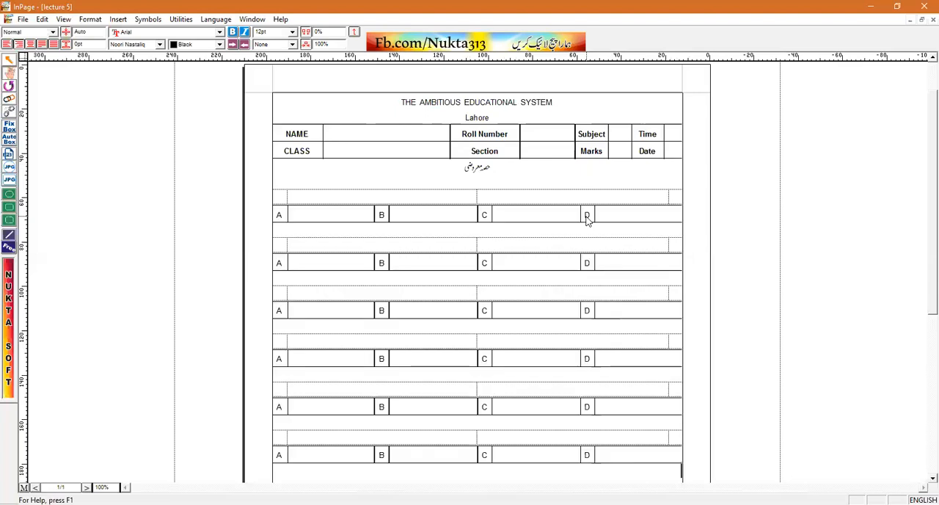
Delete the empty lines between the six question blocks
{"action": "double_click", "coordinate": [676, 230]}
{"action": "key", "text": "Delete"}
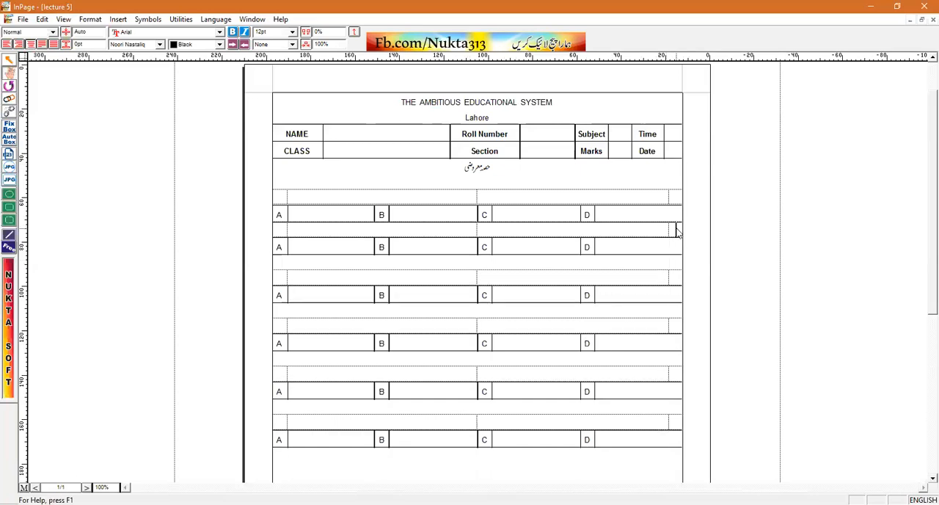
{"action": "double_click", "coordinate": [676, 267]}
{"action": "key", "text": "Delete"}
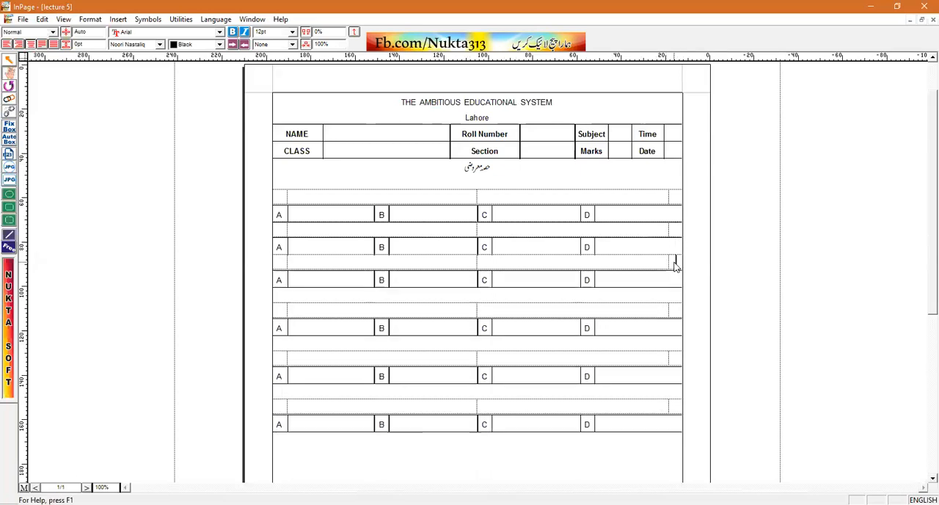
{"action": "double_click", "coordinate": [660, 297]}
{"action": "key", "text": "Delete"}
{"action": "double_click", "coordinate": [662, 329]}
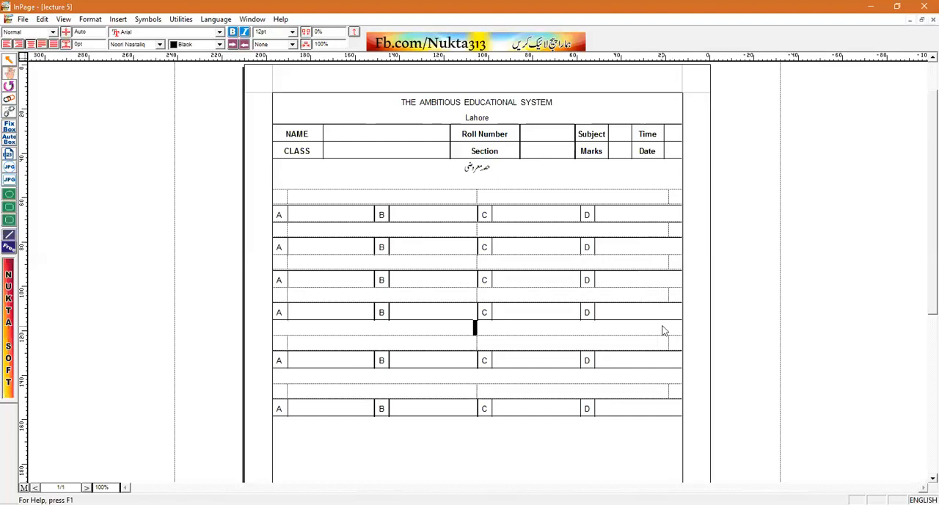
{"action": "key", "text": "Delete"}
{"action": "double_click", "coordinate": [666, 358]}
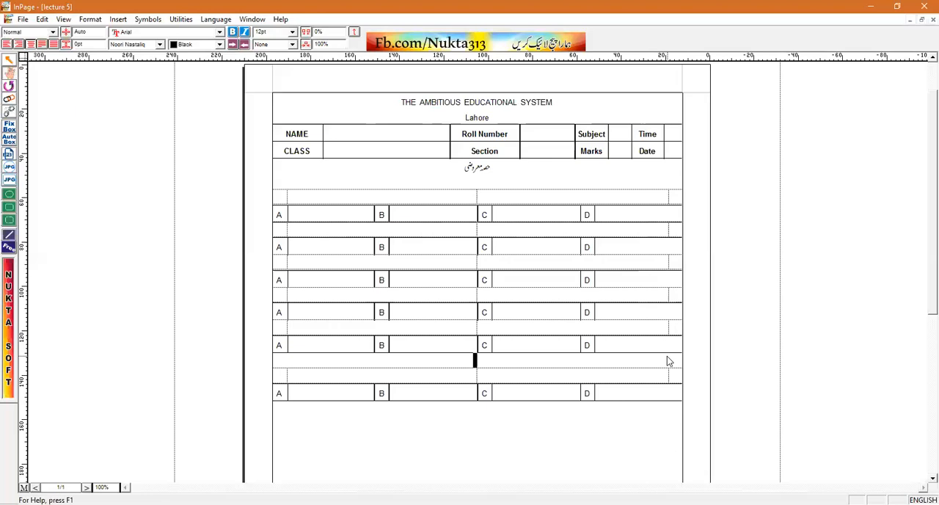
{"action": "key", "text": "Delete"}
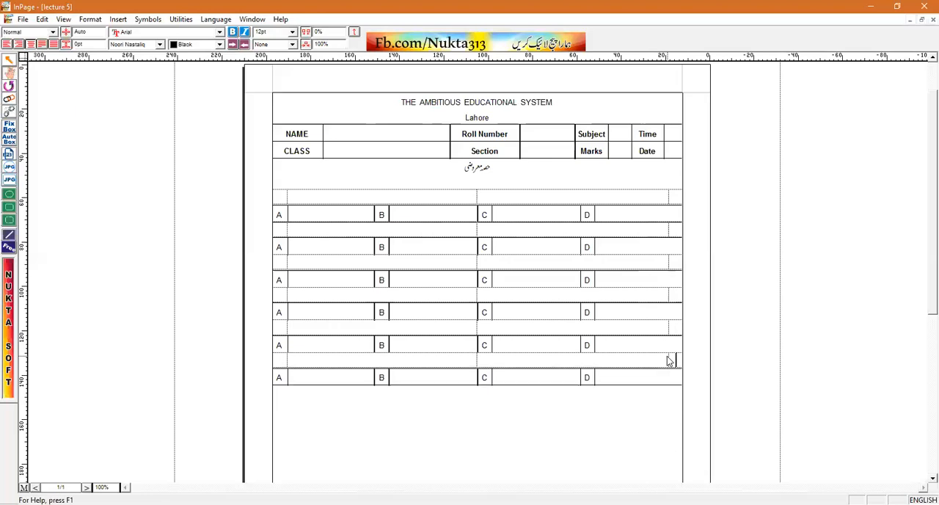
Number the narrow right-end cells of the six question rows "1." to "6."
{"action": "left_click", "coordinate": [676, 196]}
{"action": "type", "text": "1."}
{"action": "left_click", "coordinate": [677, 229]}
{"action": "type", "text": "2."}
{"action": "left_click", "coordinate": [676, 261]}
{"action": "type", "text": "3."}
{"action": "left_click", "coordinate": [677, 294]}
{"action": "type", "text": "4."}
{"action": "left_click", "coordinate": [676, 328]}
{"action": "type", "text": "5."}
{"action": "left_click", "coordinate": [676, 360]}
{"action": "type", "text": "6."}
Number the narrow left-end cells of the six question rows "1." to "6."
{"action": "left_click", "coordinate": [280, 196]}
{"action": "type", "text": "1."}
{"action": "left_click", "coordinate": [279, 230]}
{"action": "type", "text": "2."}
{"action": "left_click", "coordinate": [279, 261]}
{"action": "type", "text": "3."}
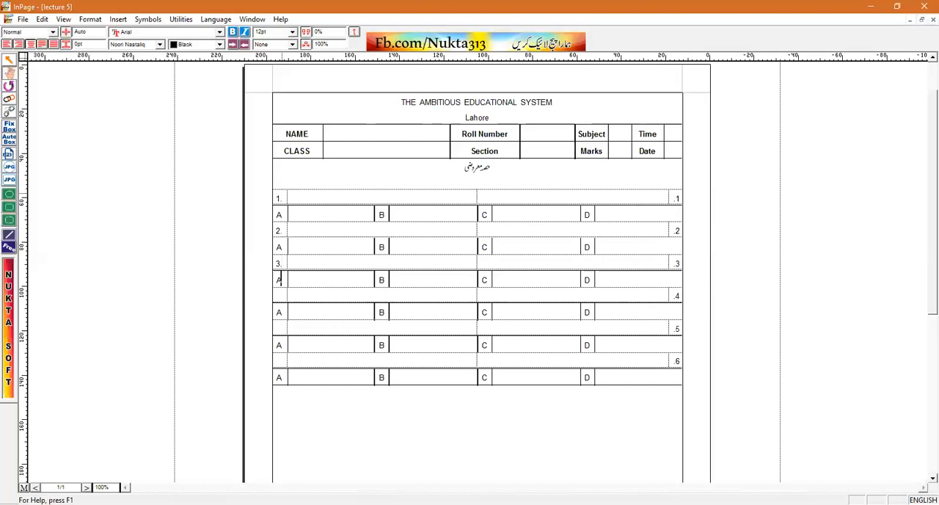
{"action": "left_click", "coordinate": [279, 294]}
{"action": "type", "text": "4."}
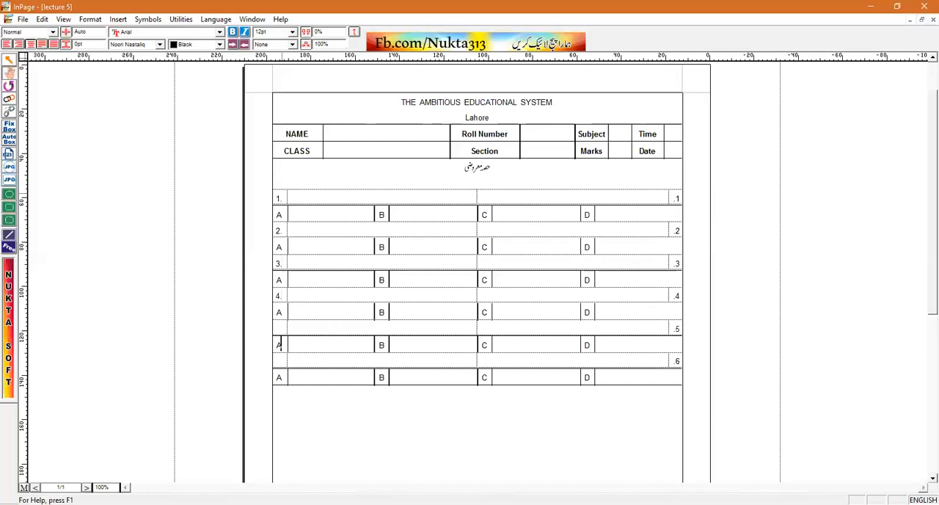
{"action": "left_click", "coordinate": [278, 328]}
{"action": "type", "text": "5."}
{"action": "left_click", "coordinate": [279, 360]}
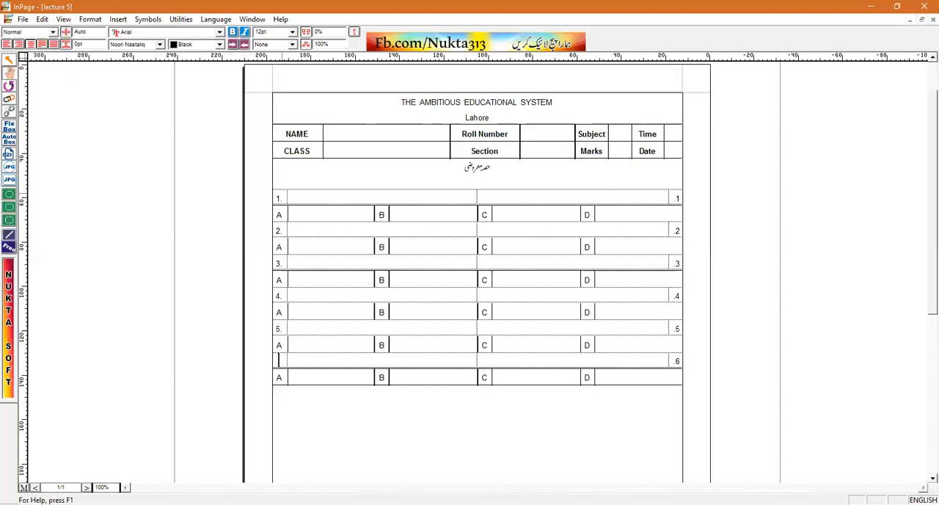
{"action": "type", "text": "6."}
Remove the empty line below the Urdu heading and make the heading bold at 20pt
{"action": "left_click", "coordinate": [664, 182]}
{"action": "key", "text": "BackSpace"}
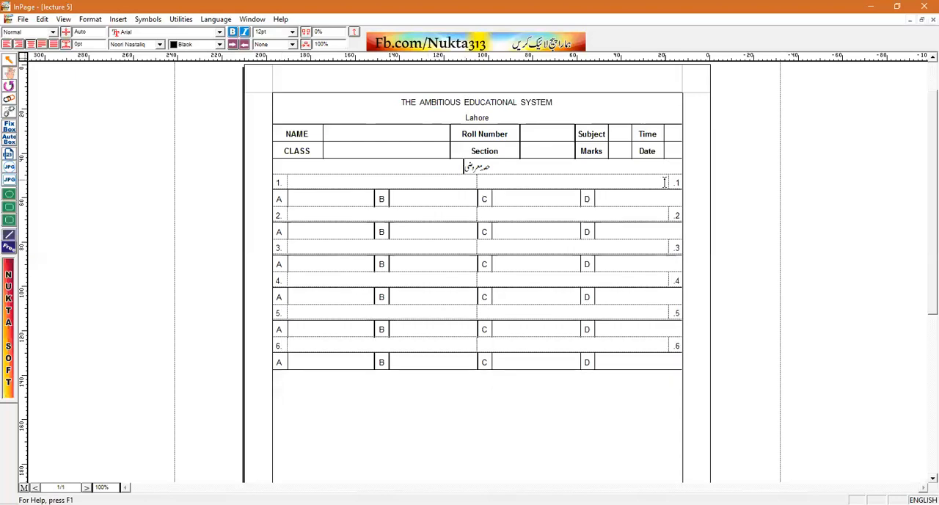
{"action": "left_click_drag", "start_coordinate": [464, 166], "coordinate": [493, 168]}
{"action": "key", "text": "ctrl+b"}
{"action": "key", "text": "ctrl+shift+period"}
{"action": "key", "text": "ctrl+shift+period"}
{"action": "key", "text": "ctrl+shift+period"}
{"action": "key", "text": "ctrl+shift+period"}
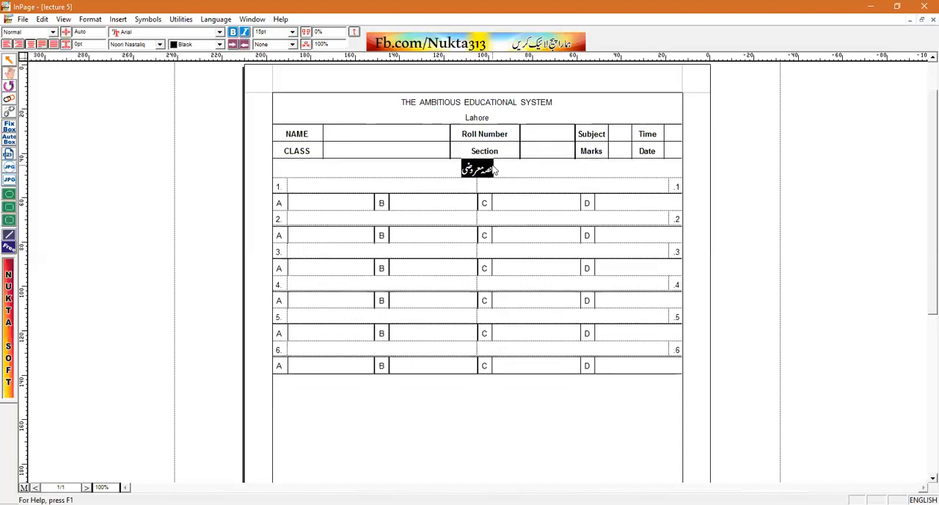
{"action": "left_click", "coordinate": [655, 396]}
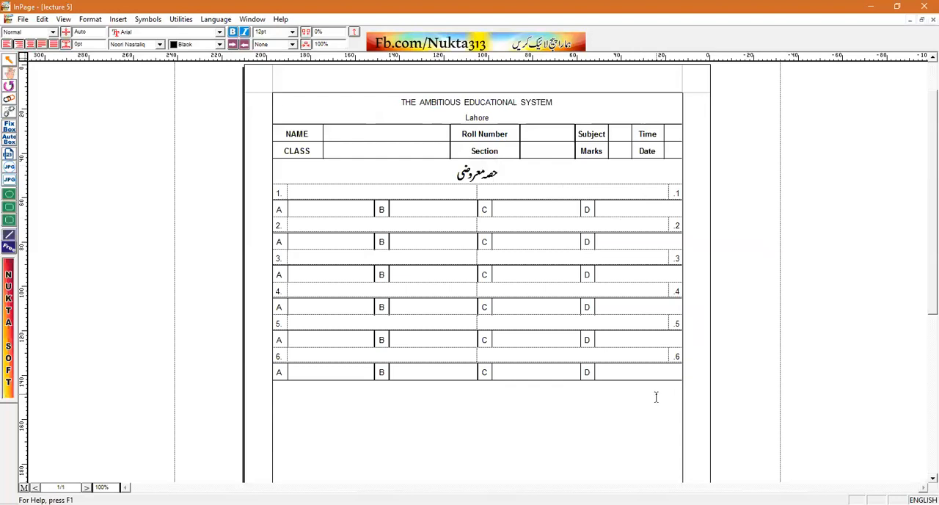
{"action": "type", "text": "n"}
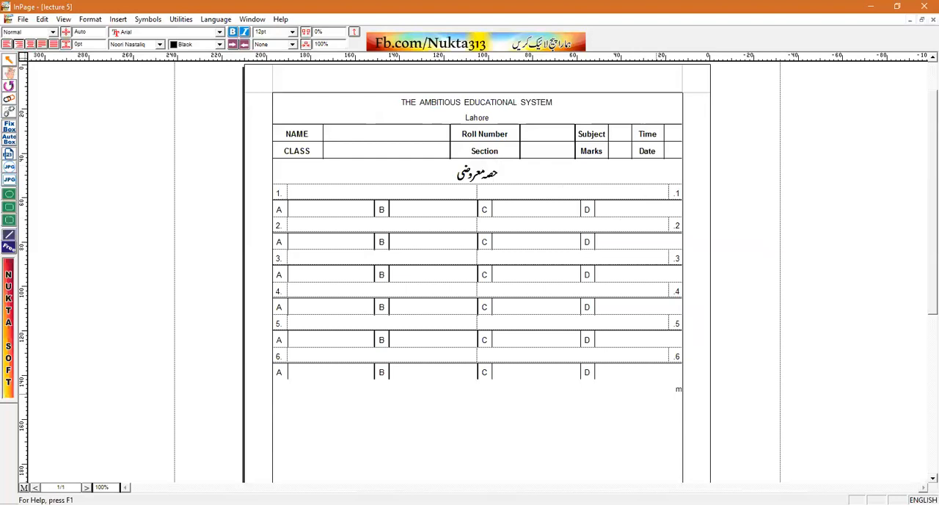
{"action": "key", "text": "ctrl+space"}
{"action": "type", "text": "swal nmbr1"}
{"action": "key", "text": "ctrl+space"}
{"action": "type", "text": "2:"}
{"action": "left_click_drag", "start_coordinate": [649, 396], "coordinate": [684, 391]}
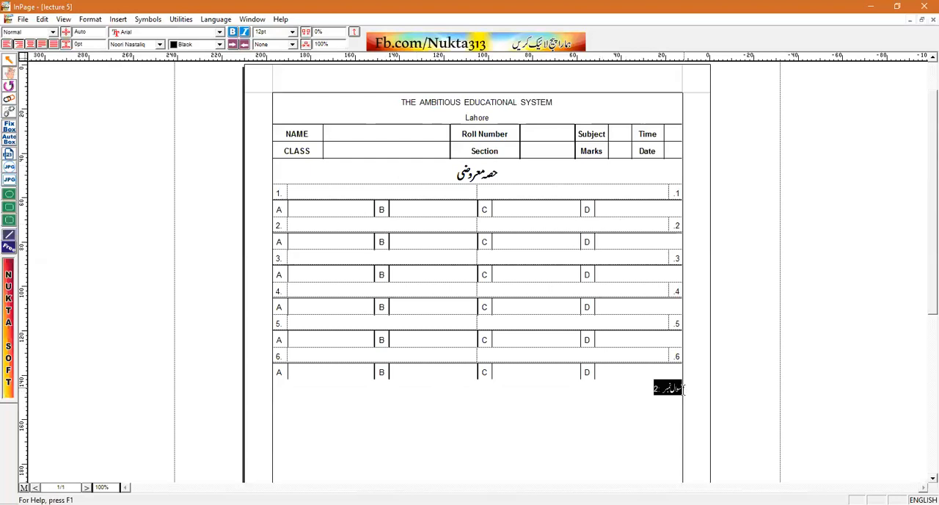
{"action": "key", "text": "Delete"}
Insert a table with 1 row and 2 columns between the Urdu heading and question 1, leaving no empty line below it
{"action": "left_click", "coordinate": [602, 174]}
{"action": "key", "text": "Return"}
{"action": "key", "text": "BackSpace"}
{"action": "key", "text": "Left"}
{"action": "key", "text": "Left"}
{"action": "key", "text": "Left"}
{"action": "key", "text": "Left"}
{"action": "key", "text": "Left"}
{"action": "key", "text": "Left"}
{"action": "key", "text": "Left"}
{"action": "key", "text": "Left"}
{"action": "key", "text": "Left"}
{"action": "key", "text": "Left"}
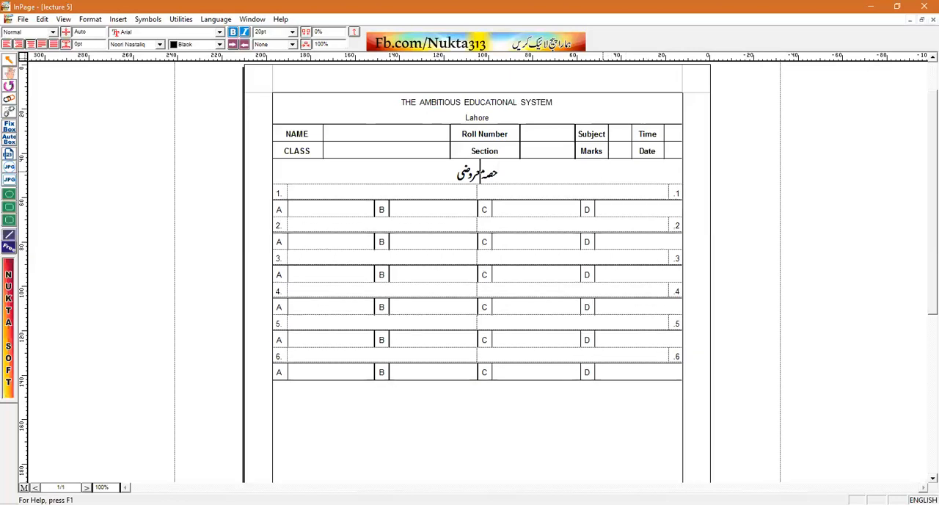
{"action": "key", "text": "Return"}
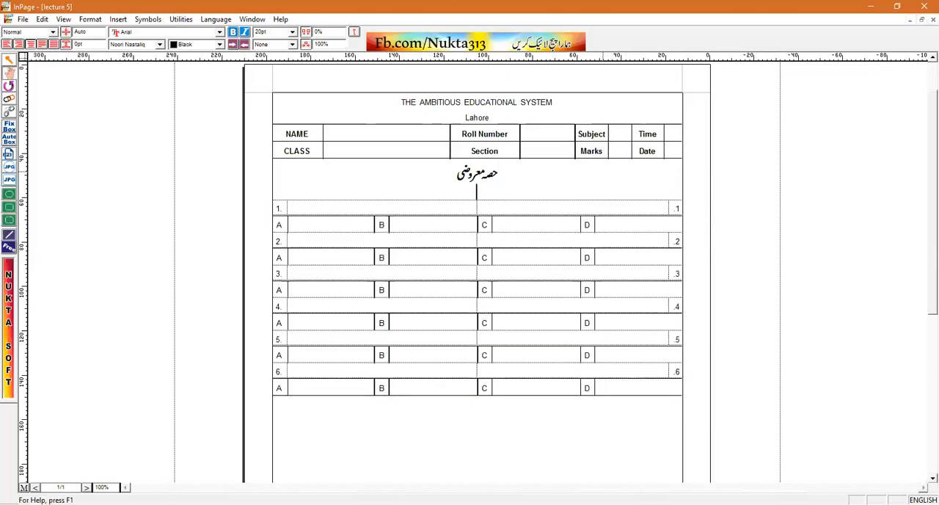
{"action": "left_click", "coordinate": [118, 19]}
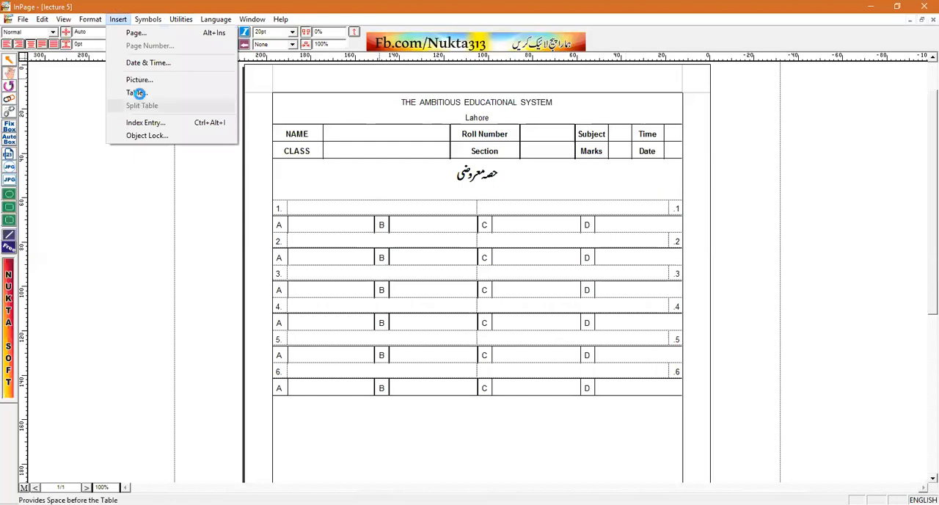
{"action": "left_click", "coordinate": [136, 92]}
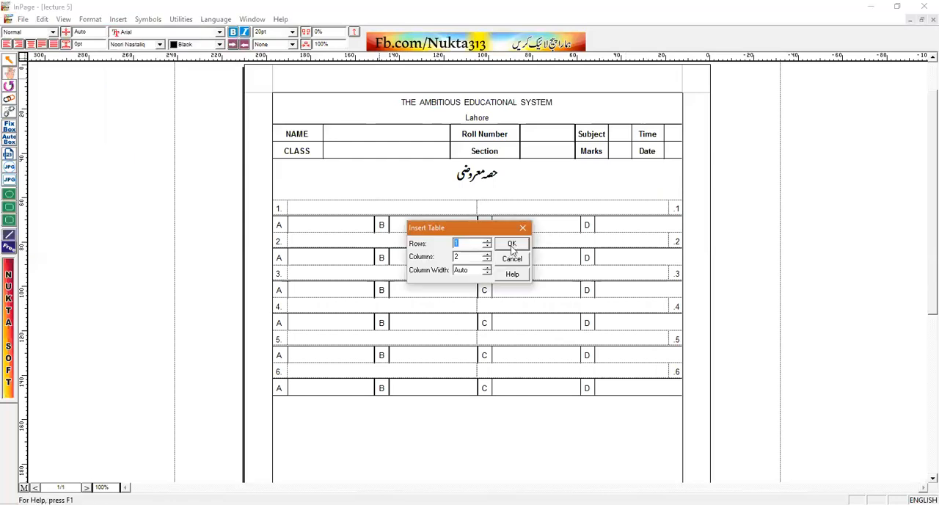
{"action": "key", "text": "Return"}
{"action": "left_click", "coordinate": [659, 201]}
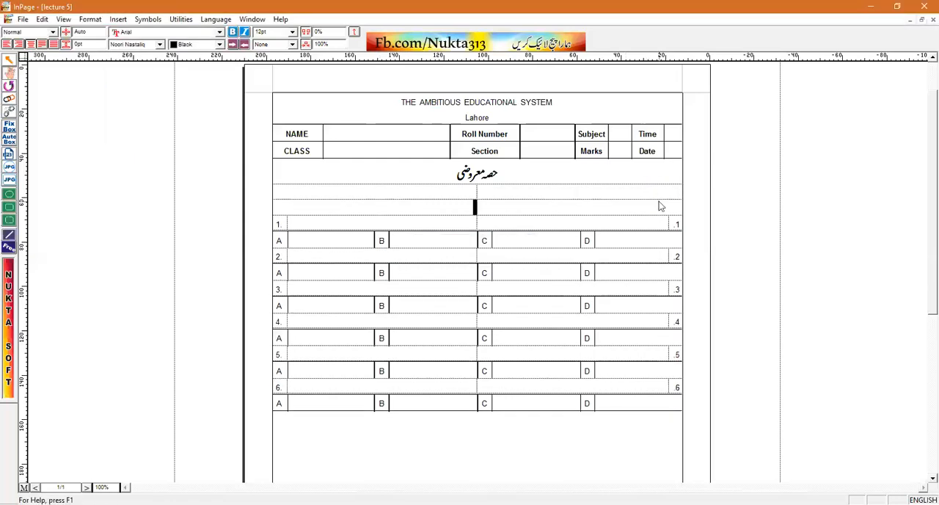
{"action": "key", "text": "Delete"}
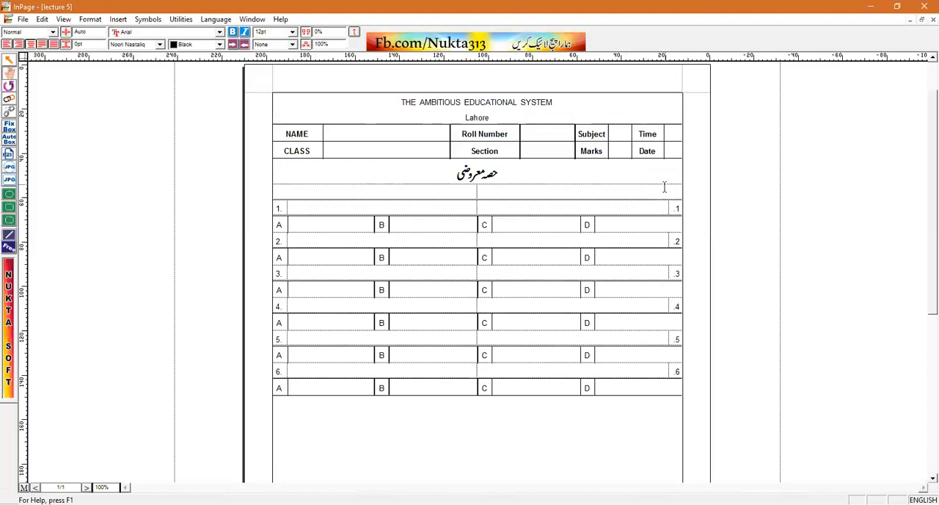
Enter "Choose the Best option. 6x1=6" left-aligned in the left cell of the new two-column row
{"action": "left_click", "coordinate": [436, 189]}
{"action": "key", "text": "ctrl+l"}
{"action": "type", "text": "Choose the Best op"}
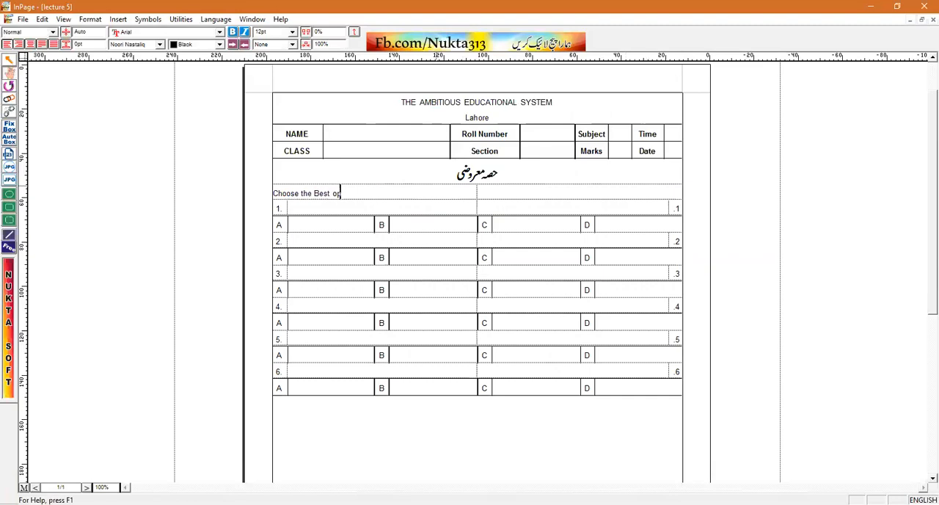
{"action": "type", "text": "tion. 6x1=6"}
Enter "درست جواب کا انتخاب کریں۔" in the row's right cell and space "6x1=6" out to the left cell's right end
{"action": "left_click", "coordinate": [646, 196]}
{"action": "type", "text": "درست ج"}
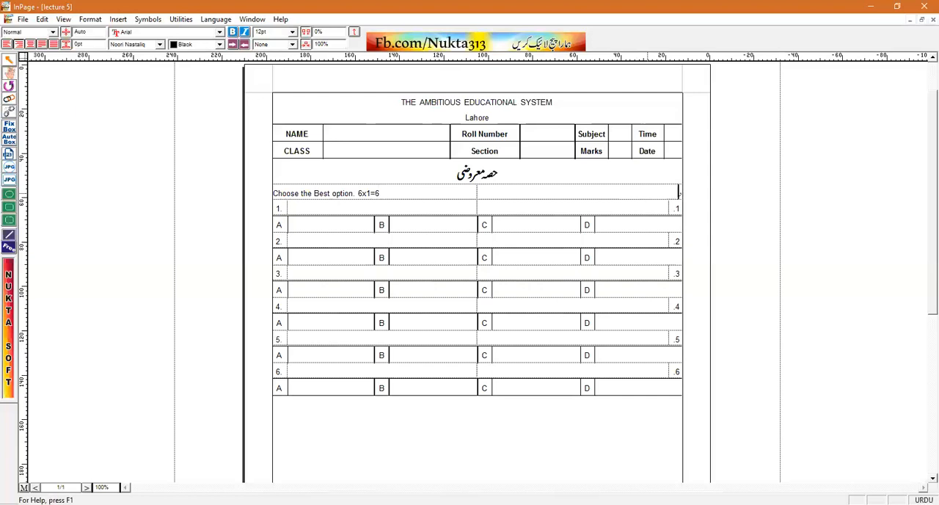
{"action": "type", "text": "واب کا انتخاب کریں۔"}
{"action": "left_click", "coordinate": [358, 194]}
{"action": "key", "text": "BackSpace"}
{"action": "key", "text": "ctrl+space"}
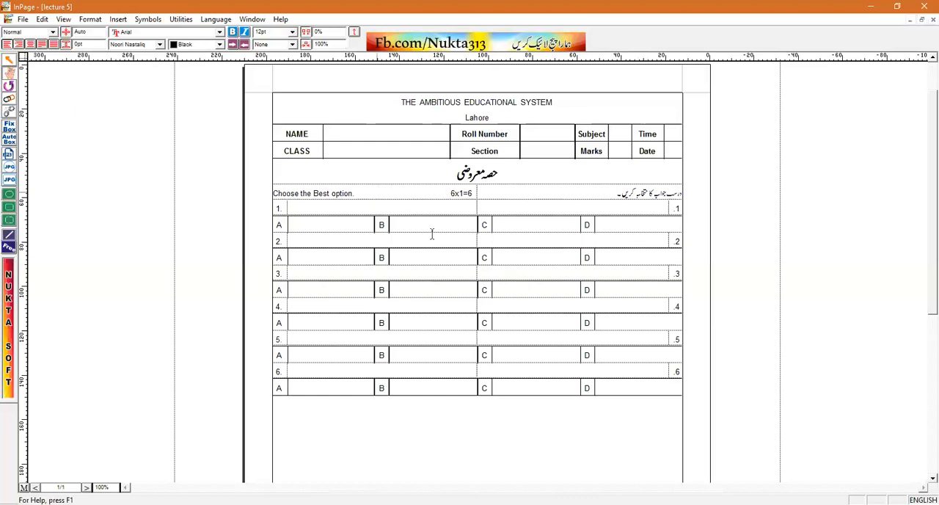
Insert a table with 1 row and 2 columns below the option row of question 6
{"action": "left_click", "coordinate": [508, 418]}
{"action": "left_click", "coordinate": [612, 408]}
{"action": "left_click", "coordinate": [119, 20]}
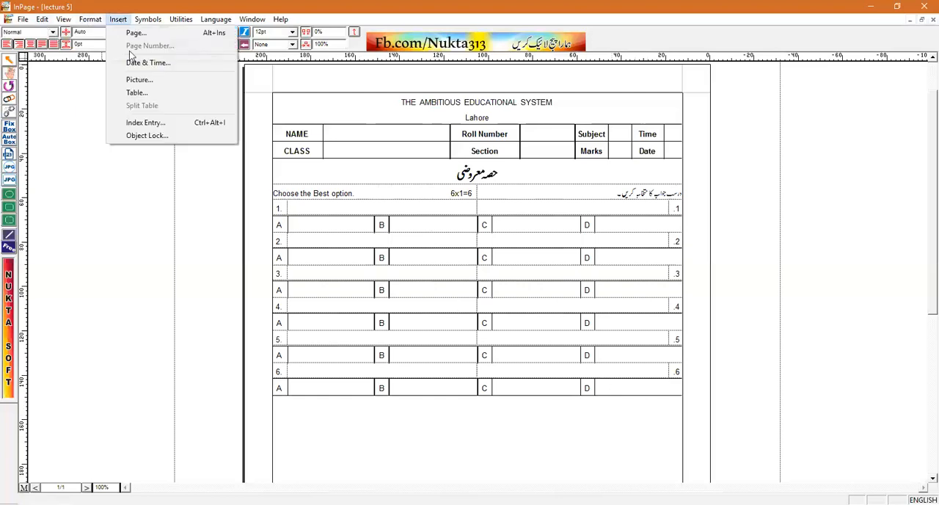
{"action": "left_click", "coordinate": [132, 96]}
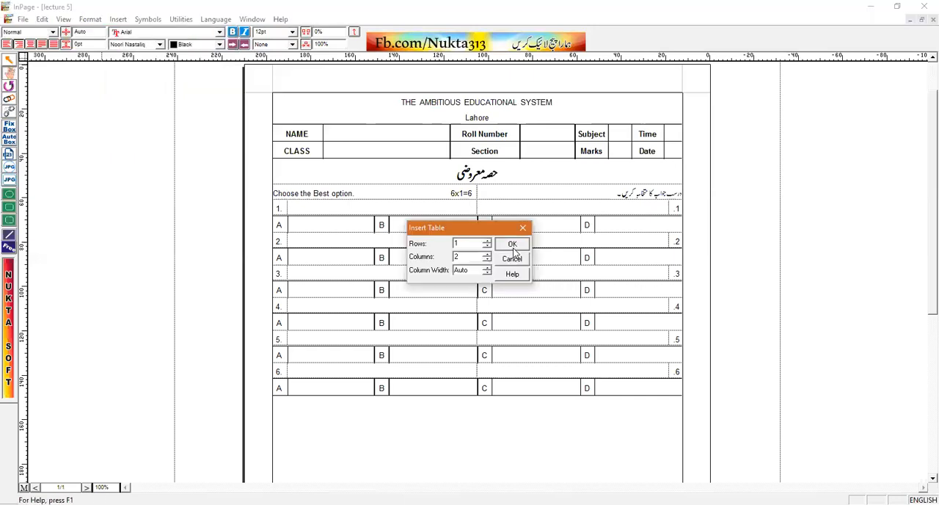
{"action": "left_click", "coordinate": [511, 243]}
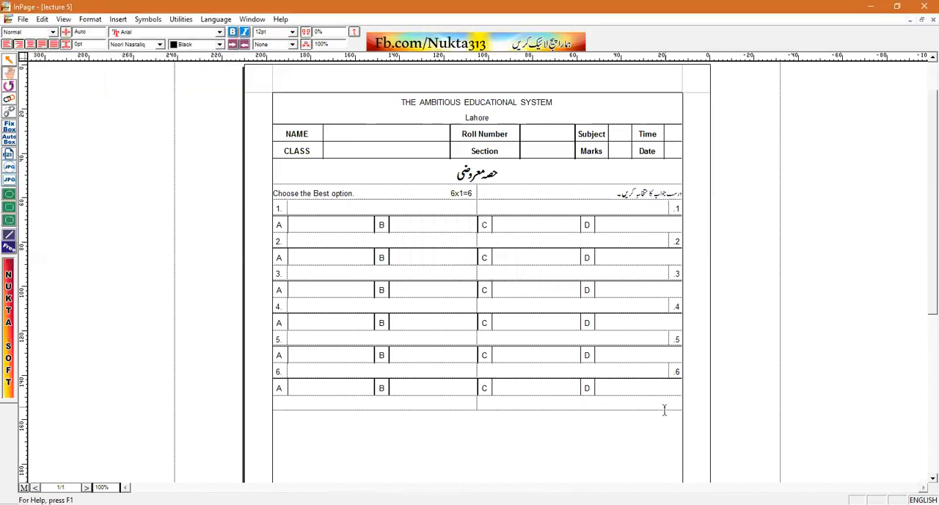
Enter "مختصر سوالات کے جوابات دیں۔" in the right cell of the two-column row below question 6
{"action": "left_click", "coordinate": [664, 410]}
{"action": "type", "text": "مختصر س"}
{"action": "key", "text": "BackSpace"}
{"action": "key", "text": "BackSpace"}
{"action": "key", "text": "BackSpace"}
{"action": "key", "text": "BackSpace"}
{"action": "key", "text": "BackSpace"}
{"action": "type", "text": "صر سوالات کے جوابات دیں۔"}
Enter "Answer the following short questions. 8x2=16" in the left cell of the row below question 6, spacing "8x2=16" out to the cell's right end
{"action": "left_click", "coordinate": [437, 406]}
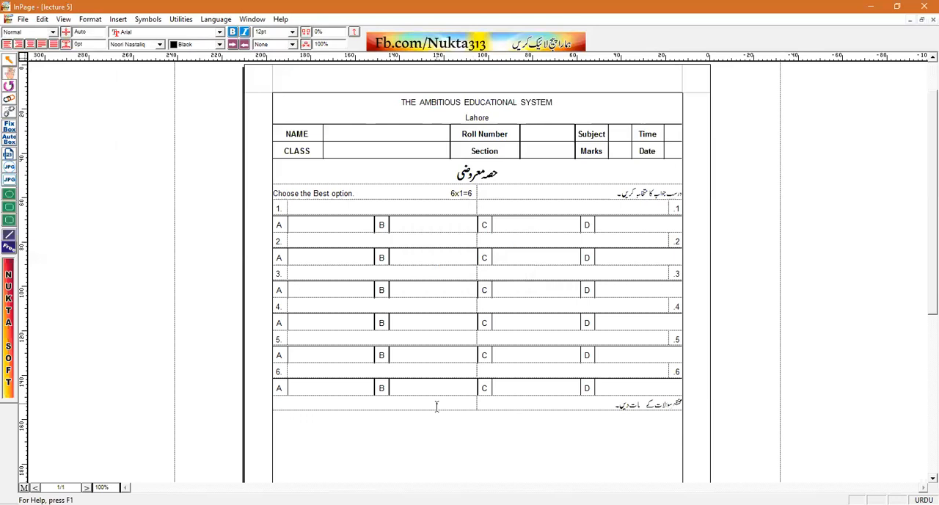
{"action": "key", "text": "ctrl+space"}
{"action": "type", "text": "Answer the followin"}
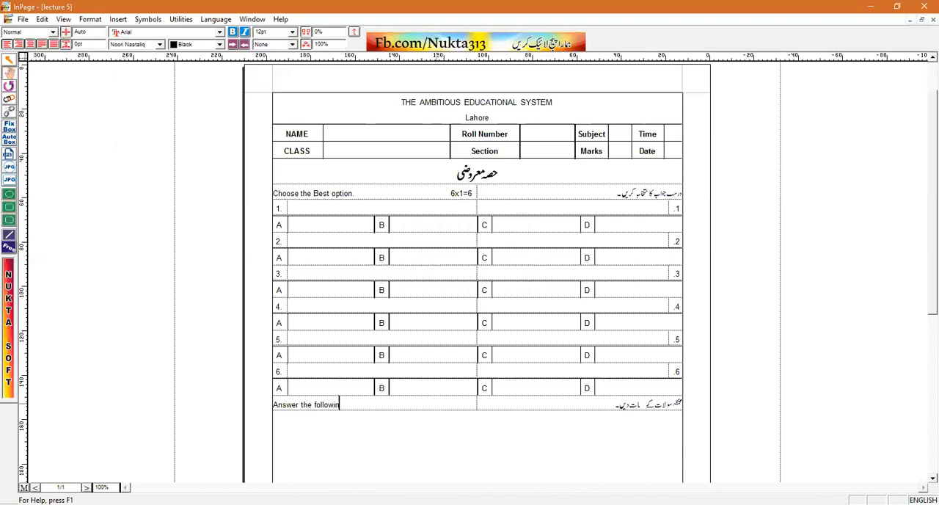
{"action": "type", "text": "g short questions."}
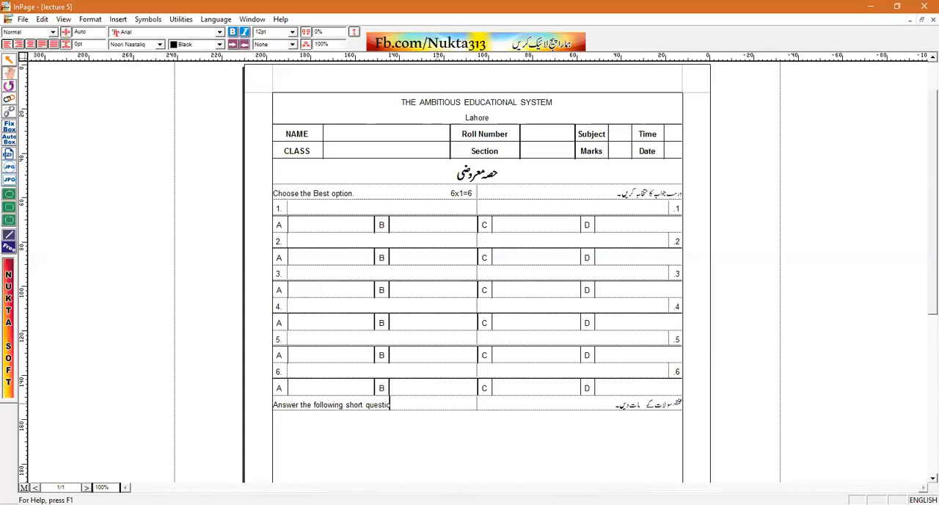
{"action": "type", "text": " 8x2=16"}
{"action": "left_click", "coordinate": [406, 406]}
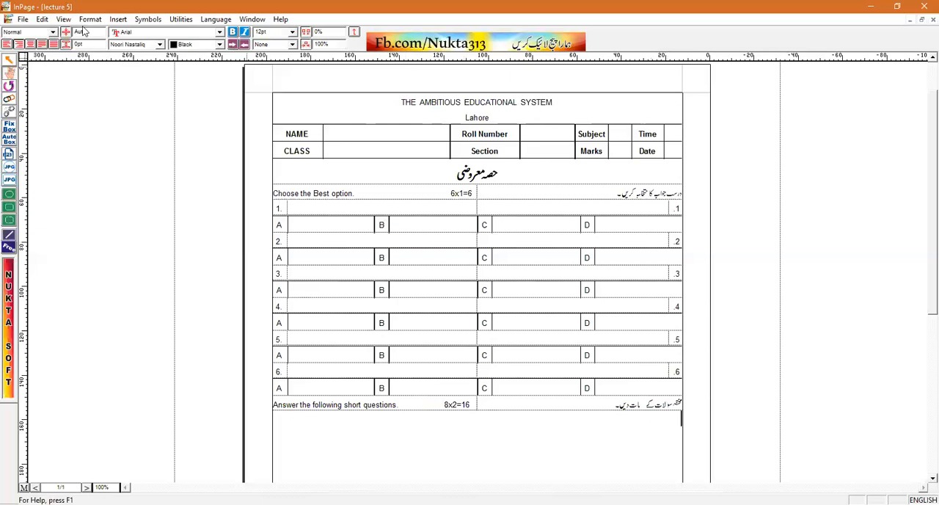
Insert a table with 8 rows and 4 columns below the short-questions heading row
{"action": "left_click", "coordinate": [118, 20]}
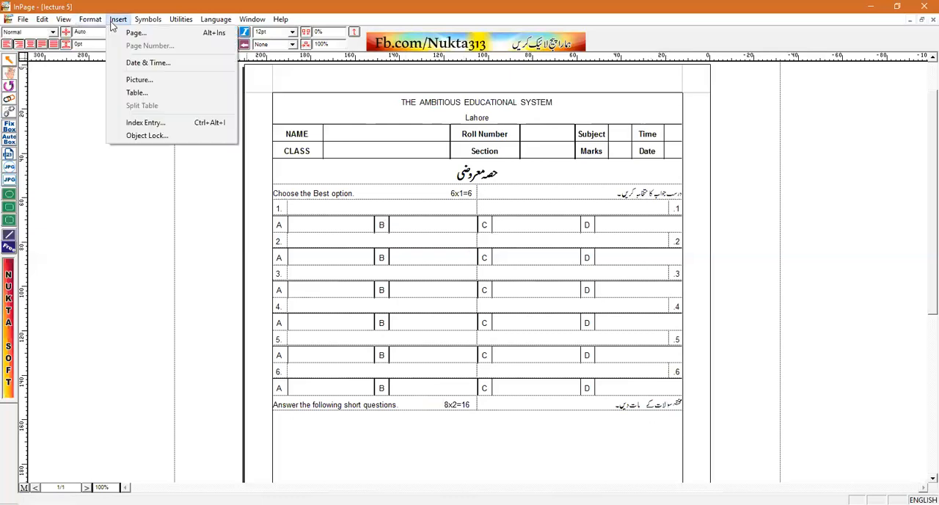
{"action": "left_click", "coordinate": [137, 93]}
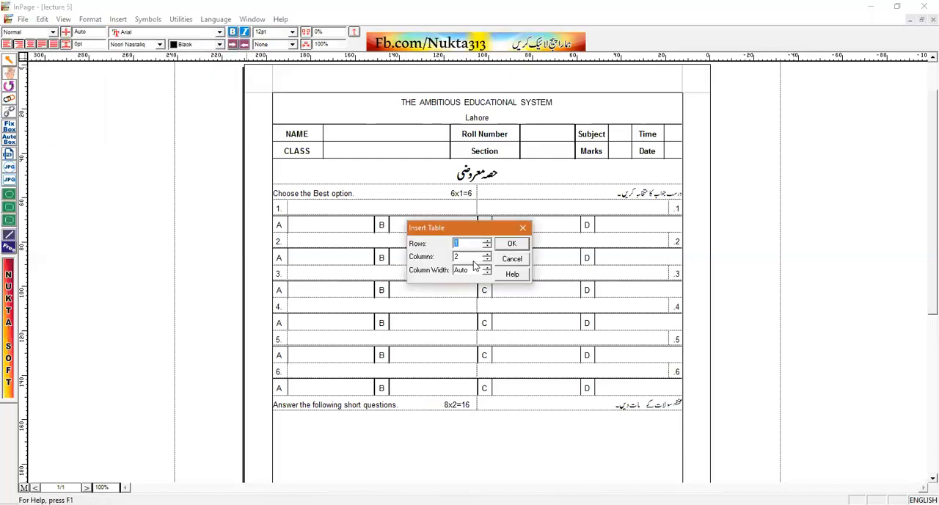
{"action": "type", "text": "8"}
{"action": "double_click", "coordinate": [455, 257]}
{"action": "left_click", "coordinate": [506, 246]}
{"action": "scroll", "coordinate": [922, 310], "scroll_direction": "down", "scroll_amount": 3}
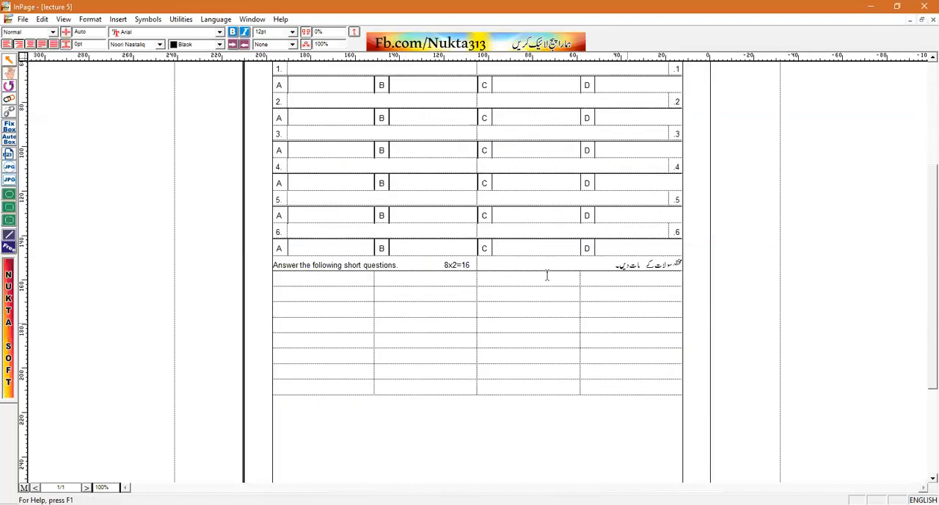
Narrow the two outer columns of the new table to number width and centre their cells
{"action": "left_click_drag", "start_coordinate": [580, 279], "coordinate": [664, 279]}
{"action": "left_click_drag", "start_coordinate": [672, 277], "coordinate": [674, 388]}
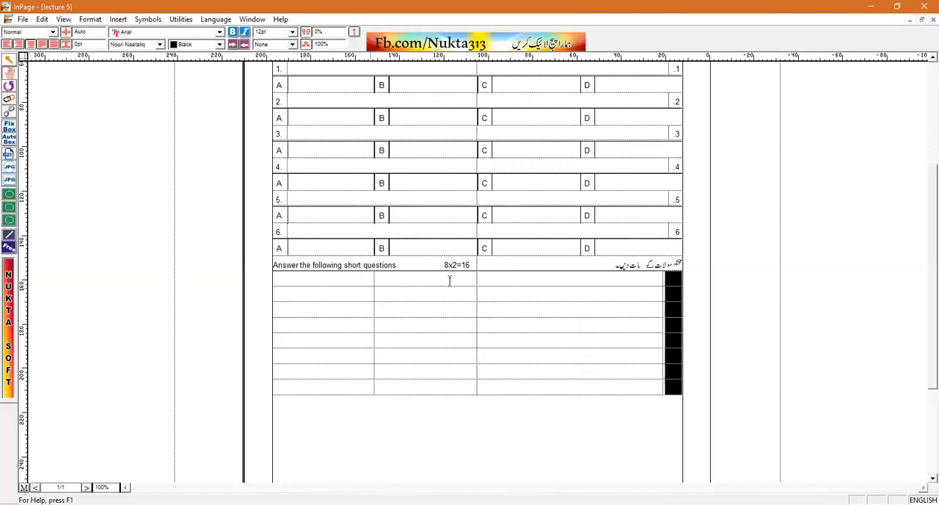
{"action": "left_click_drag", "start_coordinate": [374, 282], "coordinate": [295, 282]}
{"action": "left_click_drag", "start_coordinate": [279, 348], "coordinate": [282, 391]}
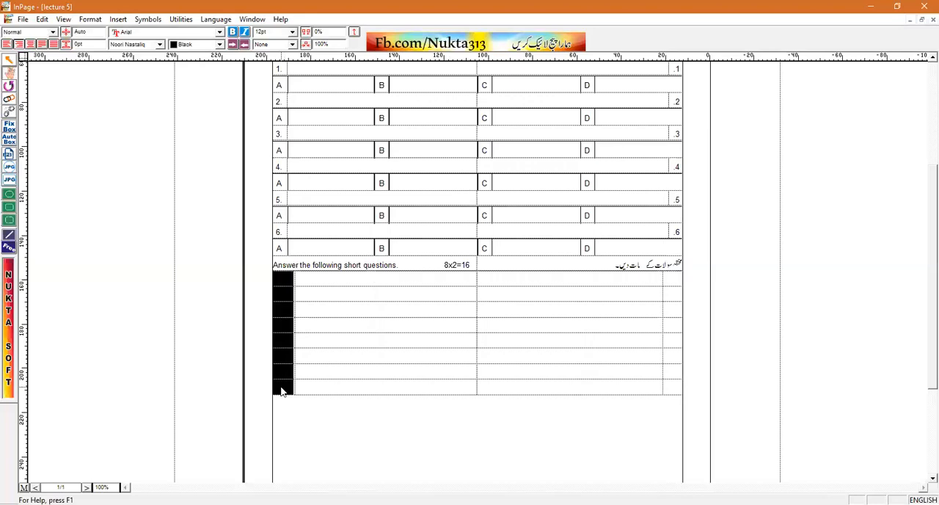
Left-align the English question column and number the leftmost column's cells "1." to "8."
{"action": "left_click_drag", "start_coordinate": [444, 276], "coordinate": [442, 327]}
{"action": "left_click_drag", "start_coordinate": [440, 361], "coordinate": [439, 389]}
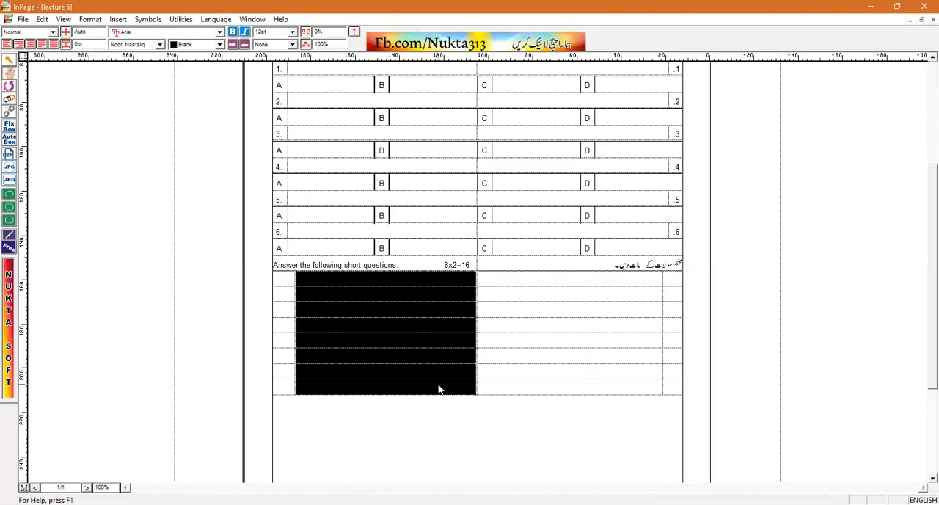
{"action": "left_click", "coordinate": [283, 283]}
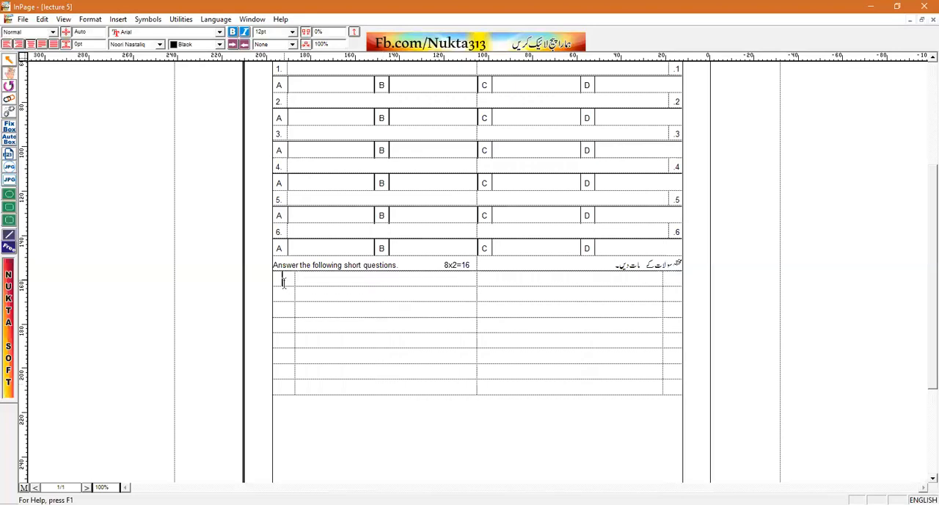
{"action": "type", "text": "1."}
{"action": "key", "text": "Down"}
{"action": "type", "text": "2."}
{"action": "key", "text": "Down"}
{"action": "type", "text": "3"}
{"action": "type", "text": "4."}
{"action": "key", "text": "Down"}
{"action": "type", "text": "5."}
{"action": "key", "text": "Down"}
{"action": "type", "text": "6."}
{"action": "key", "text": "Down"}
{"action": "type", "text": "7."}
{"action": "key", "text": "Down"}
{"action": "type", "text": "8."}
Number the rightmost column's cells of the short-questions table ".1" to ".8"
{"action": "left_click", "coordinate": [673, 279]}
{"action": "type", "text": ".1"}
{"action": "key", "text": "Down"}
{"action": "type", "text": ".2"}
{"action": "key", "text": "Down"}
{"action": "type", "text": ".3"}
{"action": "key", "text": "Down"}
{"action": "type", "text": ".4"}
{"action": "key", "text": "Down"}
{"action": "type", "text": ".5"}
{"action": "key", "text": "Down"}
{"action": "type", "text": ".6"}
{"action": "key", "text": "Down"}
{"action": "type", "text": ".7"}
{"action": "key", "text": "Down"}
{"action": "type", "text": ".8"}
{"action": "left_click", "coordinate": [649, 283]}
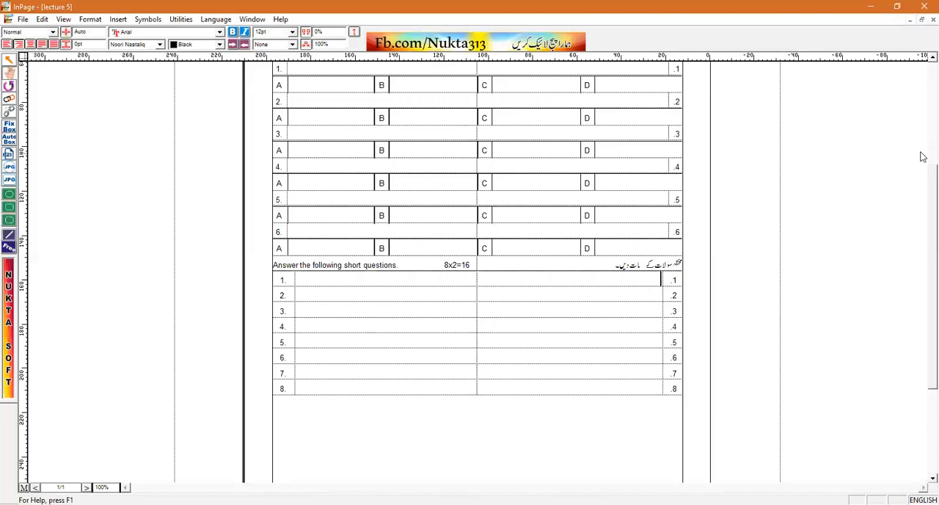
Enter "زمین کی اندرونی ساختوں کا مطالعہ کہلاتا ہے" in the Urdu cell of multiple-choice question 1
{"action": "scroll", "coordinate": [923, 156], "scroll_direction": "up", "scroll_amount": 5}
{"action": "left_click", "coordinate": [647, 261]}
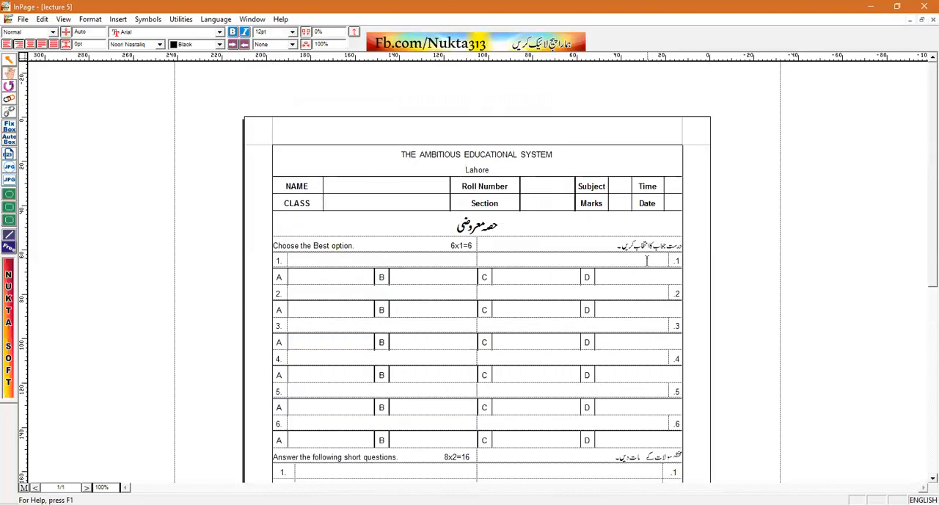
{"action": "key", "text": "ctrl+space"}
{"action": "type", "text": "زمین کی اندرونی ساختوں کا مطالعہ ک"}
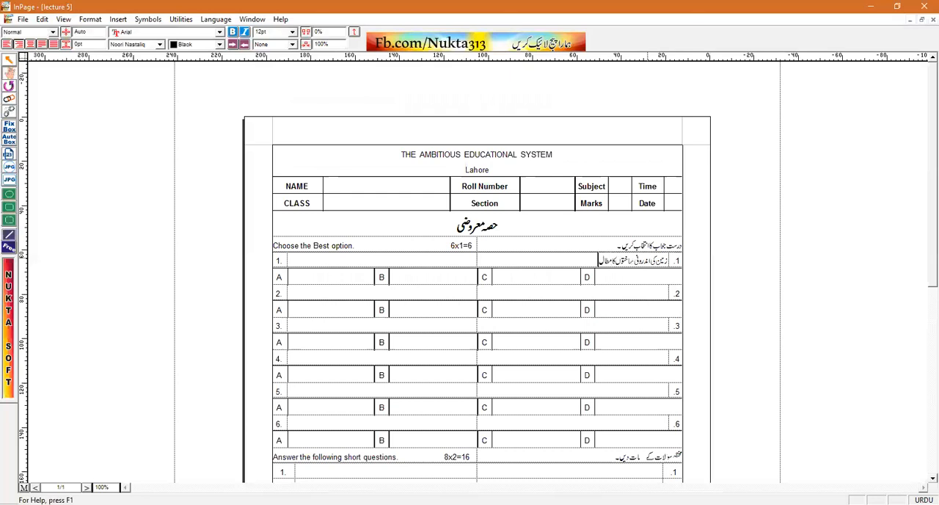
{"action": "type", "text": "ہلاتا ہے"}
Enter "The study of internal structure of earth is called:" in the English cell of multiple-choice question 1
{"action": "left_click", "coordinate": [432, 259]}
{"action": "key", "text": "ctrl+space"}
{"action": "type", "text": "The st"}
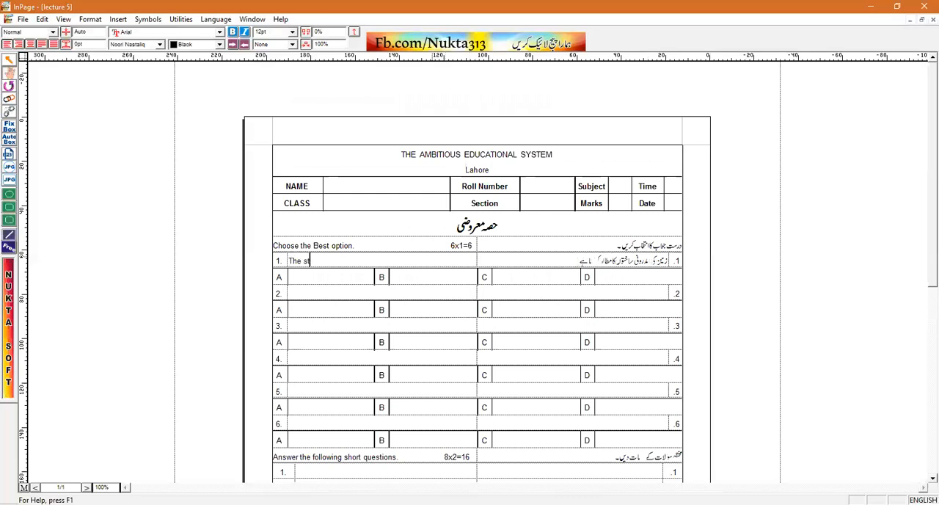
{"action": "type", "text": "udy of int"}
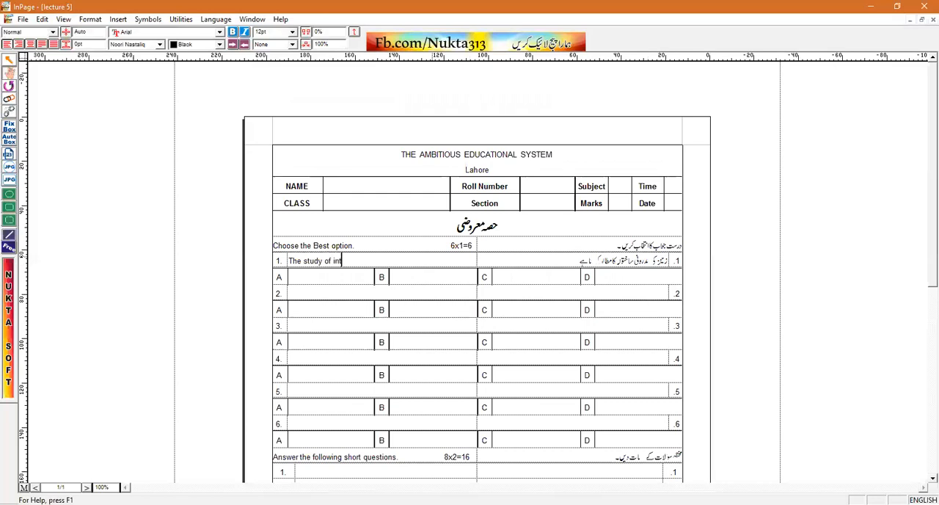
{"action": "type", "text": "ernal structure of earth is called:"}
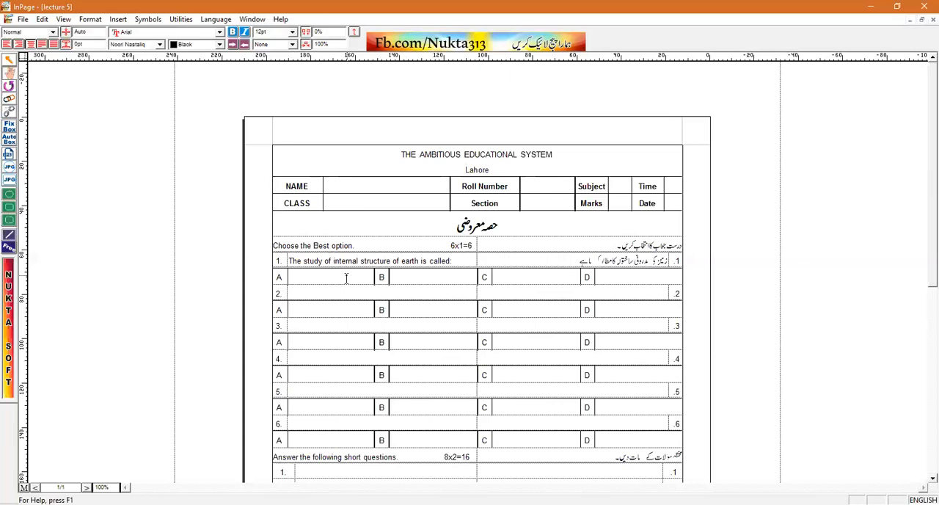
{"action": "type", "text": "Geo Physics"}
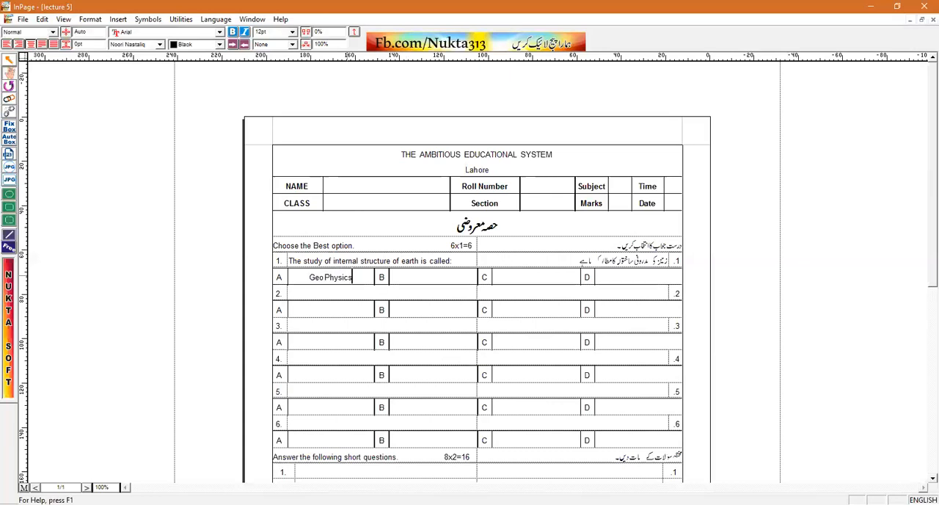
{"action": "type", "text": "Plasma F"}
{"action": "type", "text": "hysics"}
Fill question 1's options A to D with "Geo Physics", "Plasma Physics", "Atomic Physics" and "Mechanics"
{"action": "left_click", "coordinate": [527, 275]}
{"action": "type", "text": "Atomic Physics"}
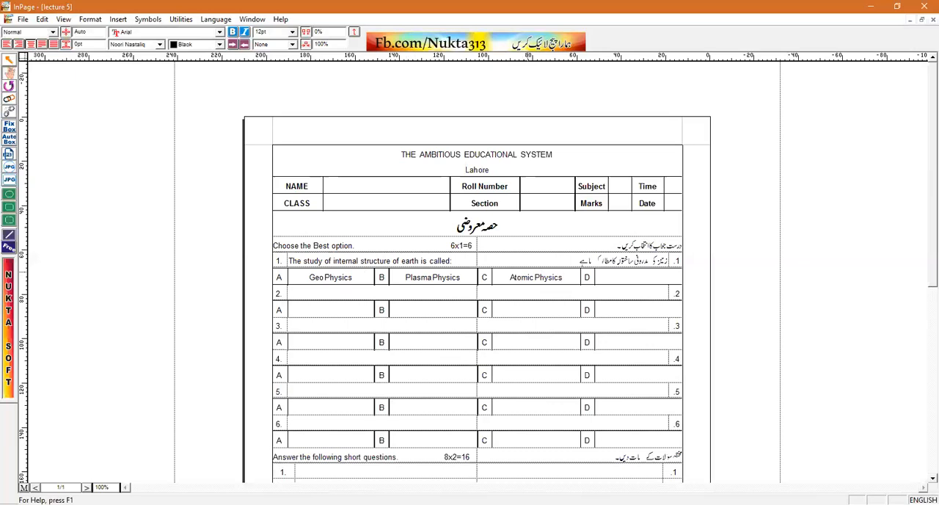
{"action": "left_click", "coordinate": [620, 284]}
{"action": "type", "text": "Mechanics"}
Add the Urdu lines "مکینکس" under option D and "اٹامک فزکس" under option C of question 1
{"action": "key", "text": "Return"}
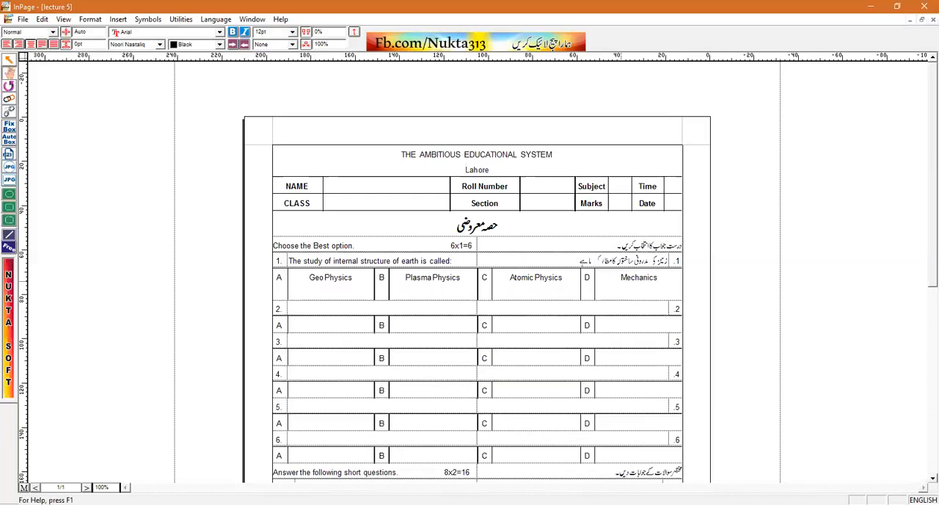
{"action": "type", "text": "ã˜aí˜Ó"}
{"action": "key", "text": "BackSpace"}
{"action": "key", "text": "BackSpace"}
{"action": "key", "text": "BackSpace"}
{"action": "key", "text": "BackSpace"}
{"action": "key", "text": "BackSpace"}
{"action": "key", "text": "BackSpace"}
{"action": "key", "text": "ctrl+space"}
{"action": "type", "text": "مکینکس"}
{"action": "left_click", "coordinate": [571, 279]}
{"action": "key", "text": "Return"}
{"action": "type", "text": "اٹامک فزکس"}
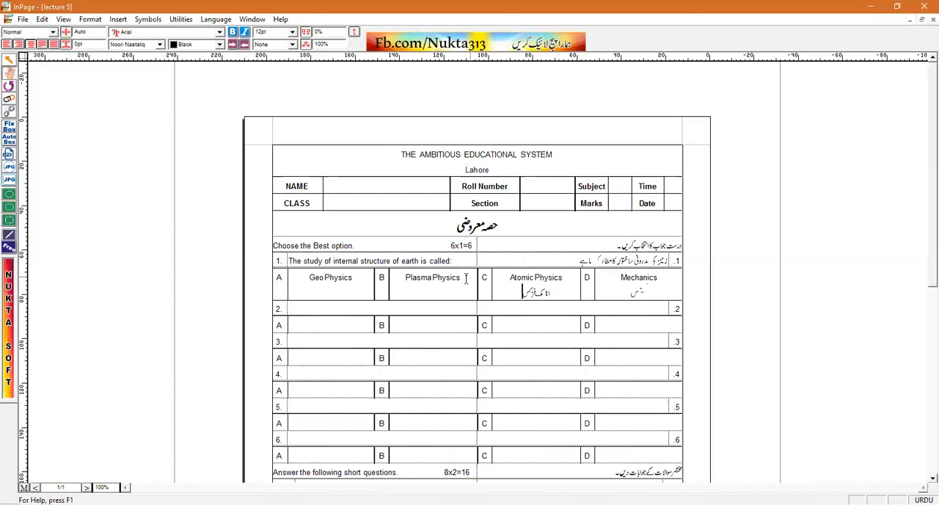
Add the Urdu lines "پلازما فزکس" under option B and "جیوفزکس" under option A of question 1
{"action": "left_click", "coordinate": [433, 291]}
{"action": "type", "text": "پلازما فزکس"}
{"action": "left_click", "coordinate": [364, 277]}
{"action": "key", "text": "Return"}
{"action": "type", "text": "جیوفزکس"}
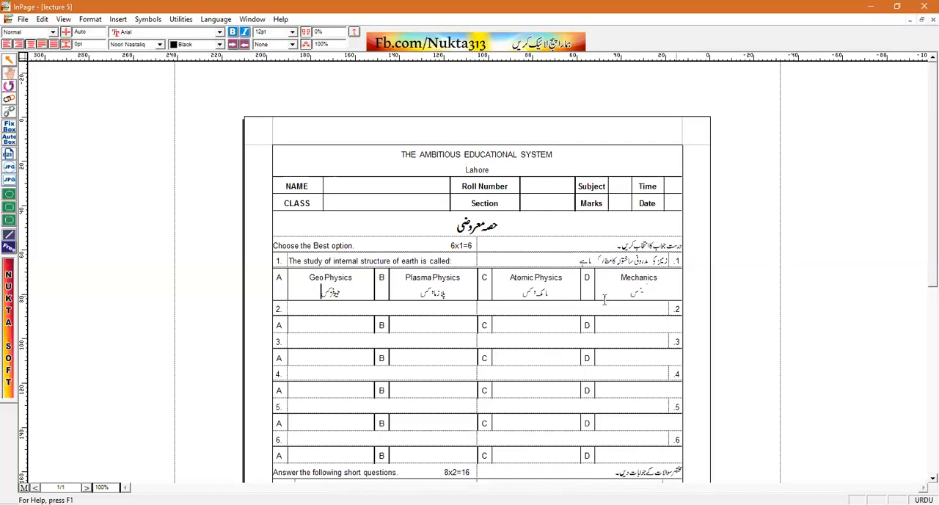
Enter "سپیڈ اور ولاسٹی میں کیا فرق ہے؟" in the Urdu cell of short question 1
{"action": "scroll", "coordinate": [923, 313], "scroll_direction": "down", "scroll_amount": 5}
{"action": "left_click", "coordinate": [644, 136]}
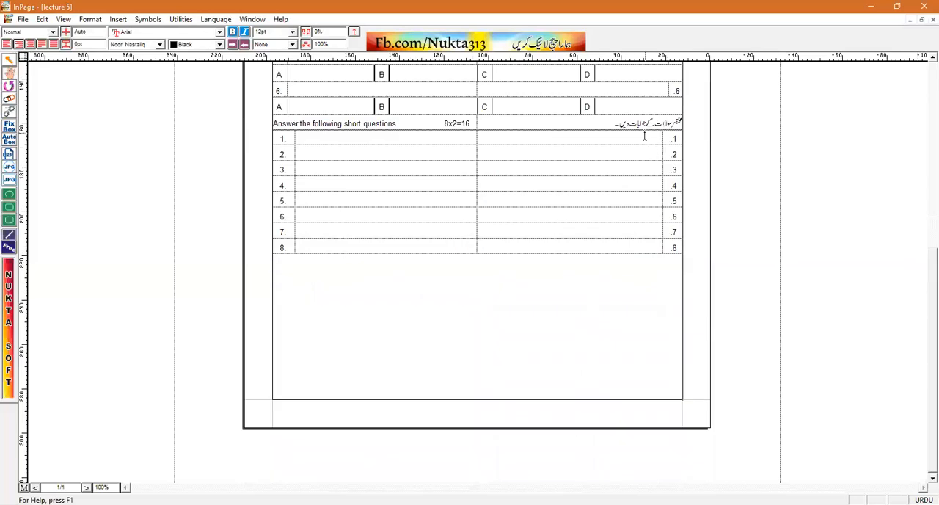
{"action": "type", "text": "پیداوار ولاسٹی میں کیا فرق ہے؟"}
Enter "Write difference b/w speed and velocity." in the English cell of short question 1
{"action": "left_click", "coordinate": [433, 136]}
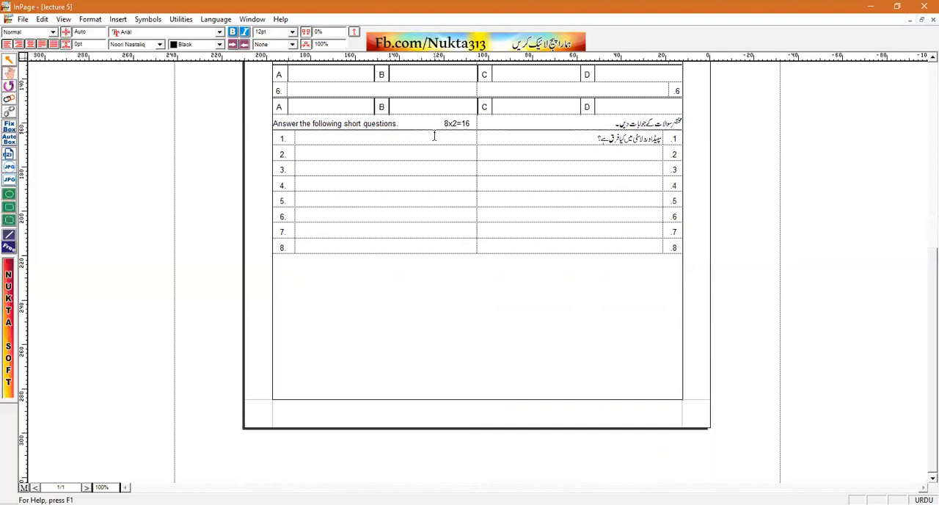
{"action": "key", "text": "ctrl+space"}
{"action": "type", "text": "Write"}
{"action": "type", "text": " dif"}
{"action": "type", "text": "fe"}
{"action": "type", "text": "c"}
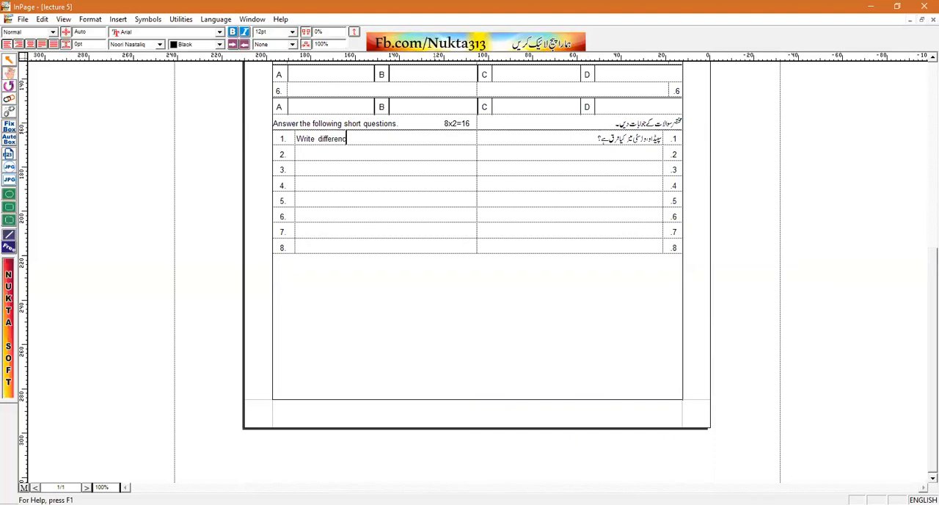
{"action": "type", "text": "e b/w speed and velocity."}
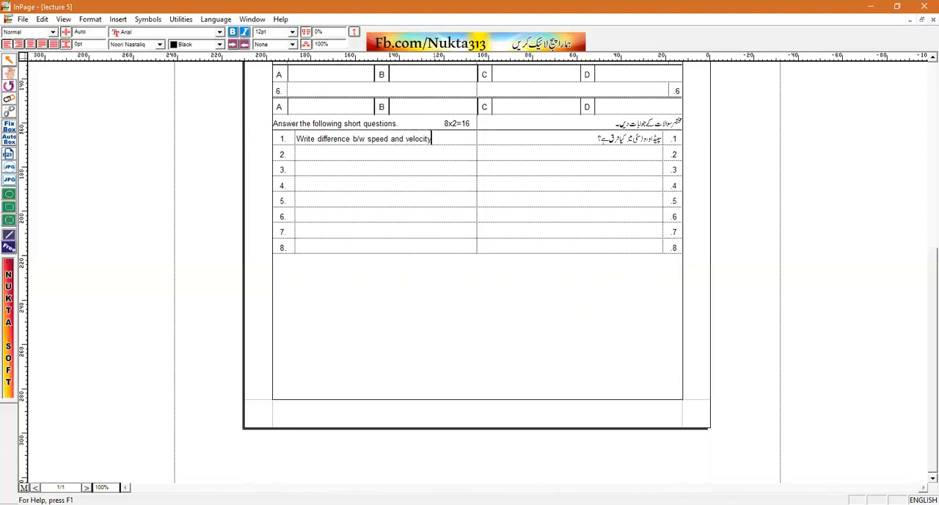
Insert a table with 9 rows and 5 columns below the short-questions table, leaving an empty line between them
{"action": "key", "text": "Down"}
{"action": "key", "text": "Down"}
{"action": "left_click", "coordinate": [120, 21]}
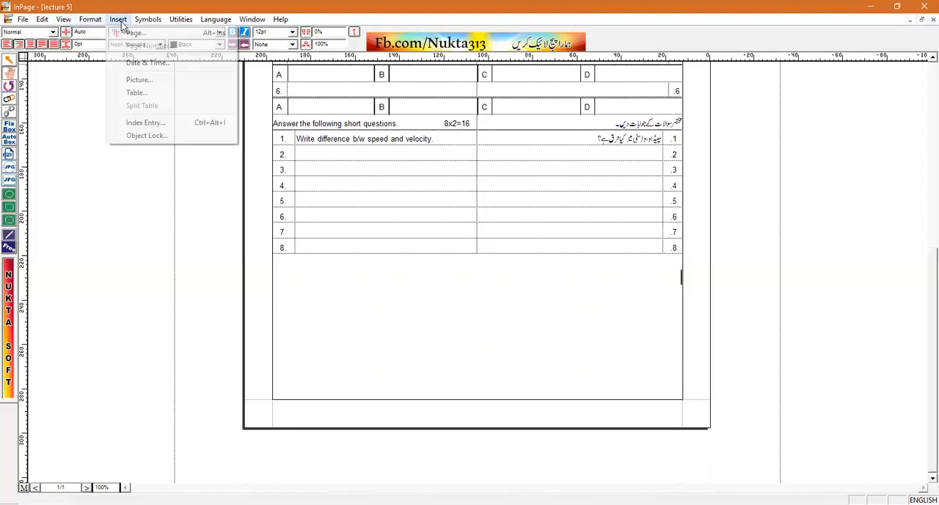
{"action": "left_click", "coordinate": [148, 93]}
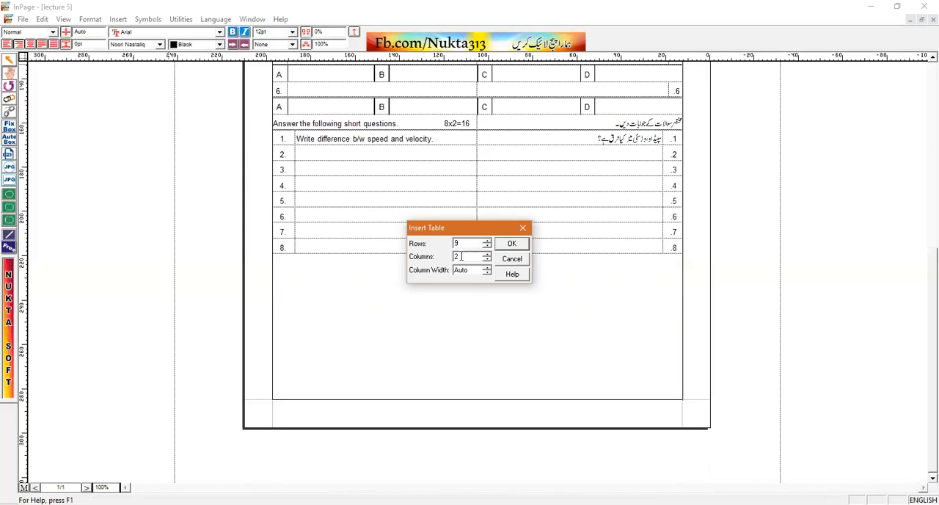
{"action": "double_click", "coordinate": [456, 257]}
{"action": "type", "text": "5"}
{"action": "key", "text": "Return"}
Resize the new table's columns, widening the leftmost to about half the text width and narrowing the other four
{"action": "left_click_drag", "start_coordinate": [353, 288], "coordinate": [331, 287]}
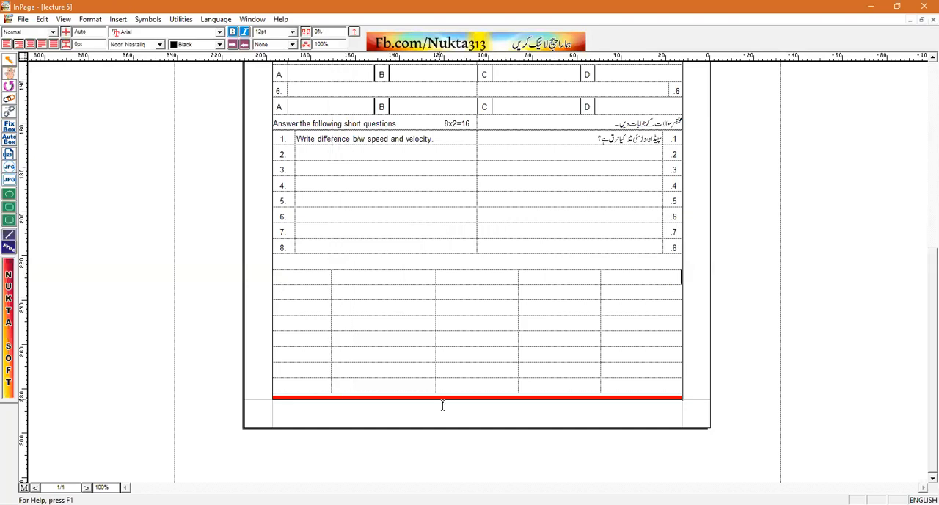
{"action": "left_click", "coordinate": [630, 380]}
{"action": "key", "text": "Tab"}
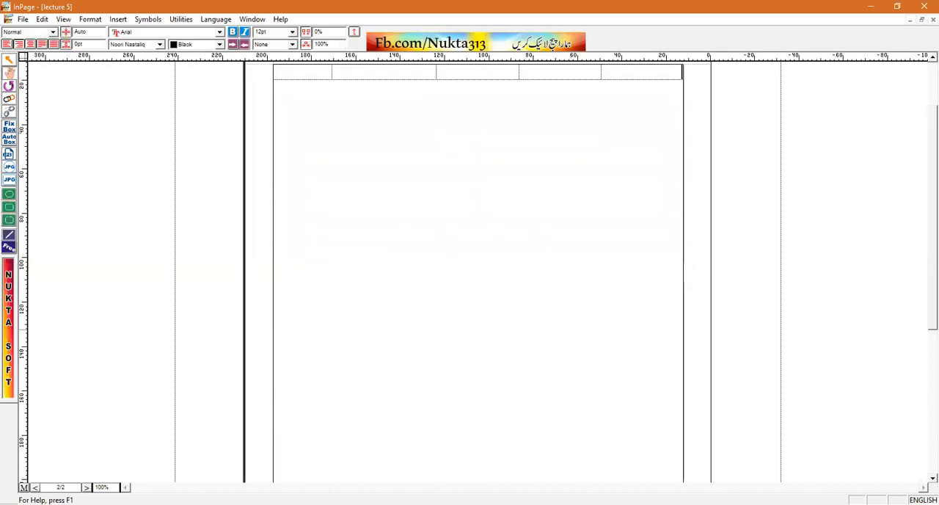
{"action": "key", "text": "Up"}
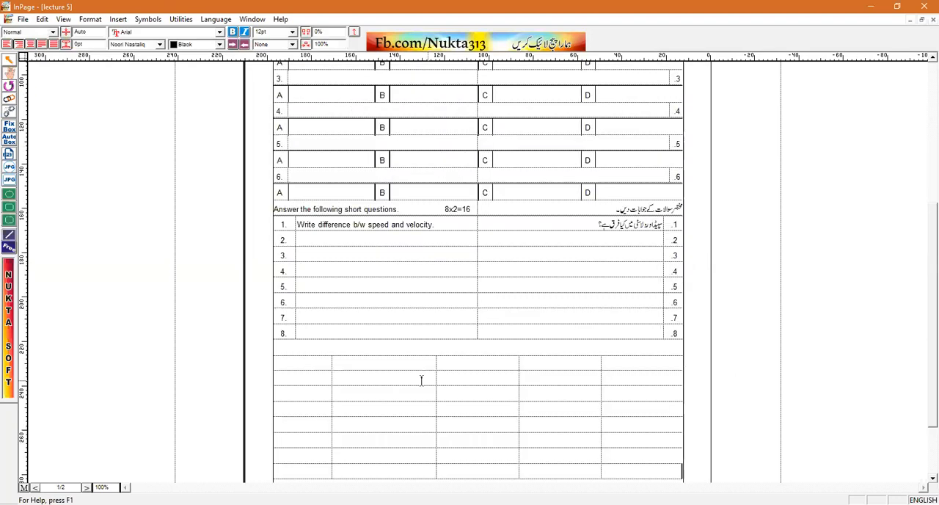
{"action": "left_click_drag", "start_coordinate": [602, 372], "coordinate": [640, 377]}
{"action": "left_click_drag", "start_coordinate": [519, 374], "coordinate": [588, 386]}
{"action": "left_click_drag", "start_coordinate": [437, 375], "coordinate": [532, 379]}
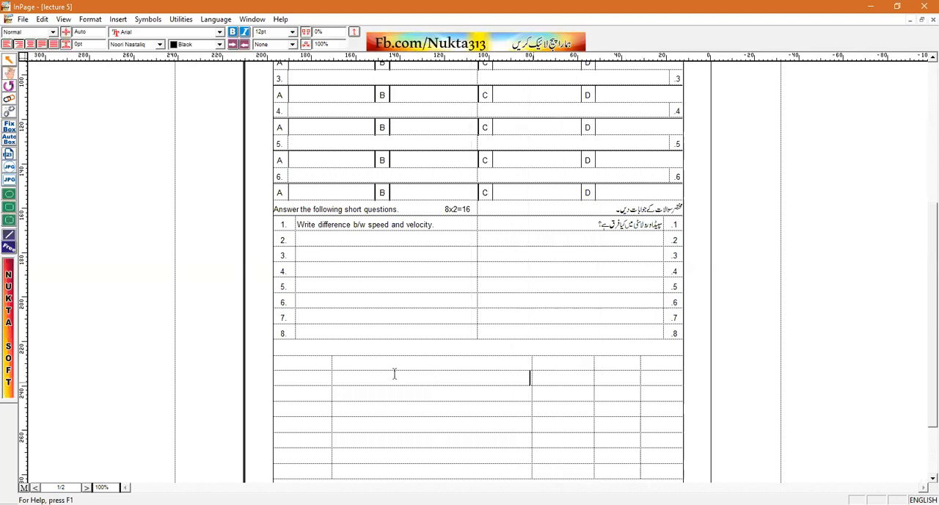
{"action": "left_click_drag", "start_coordinate": [394, 384], "coordinate": [482, 391]}
Apply a solid black 1 pt border to all cells of the new five-column table
{"action": "left_click_drag", "start_coordinate": [664, 367], "coordinate": [380, 478]}
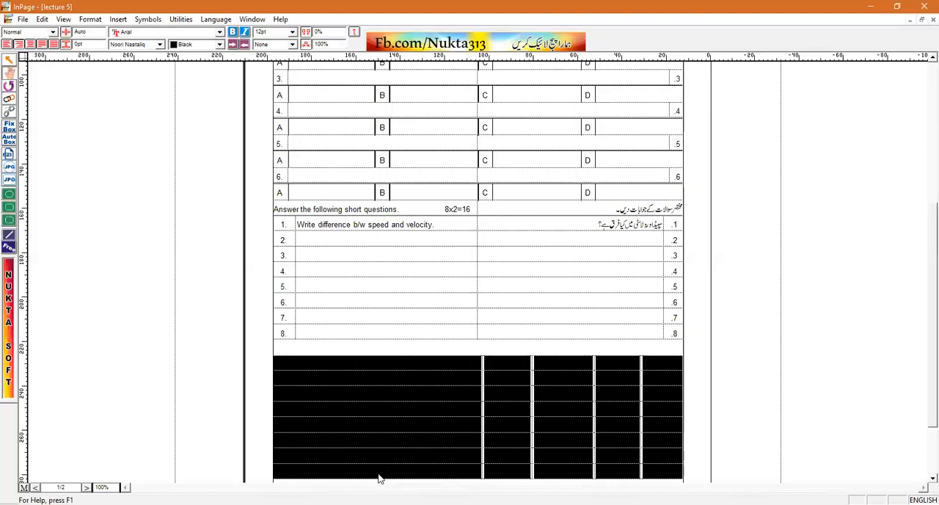
{"action": "left_click", "coordinate": [91, 19]}
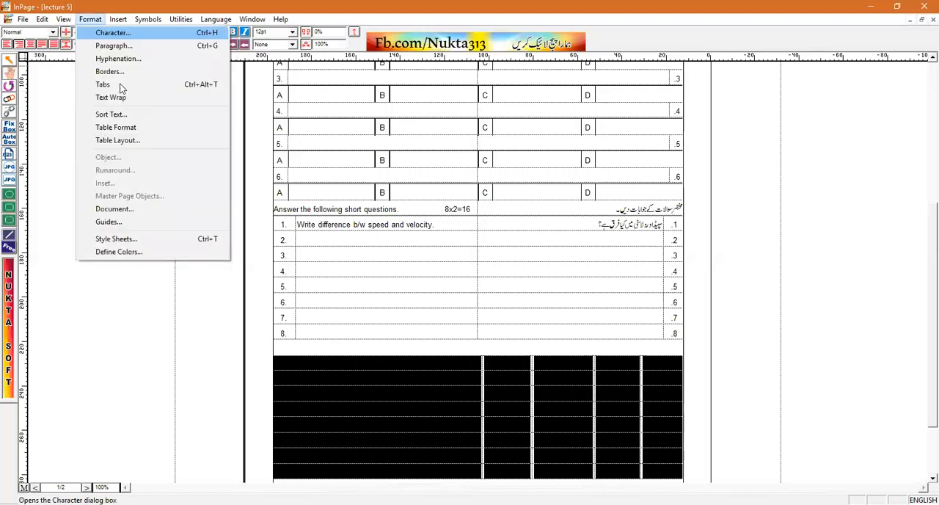
{"action": "left_click", "coordinate": [128, 129]}
{"action": "left_click", "coordinate": [439, 274]}
{"action": "left_click", "coordinate": [427, 290]}
{"action": "left_click", "coordinate": [549, 233]}
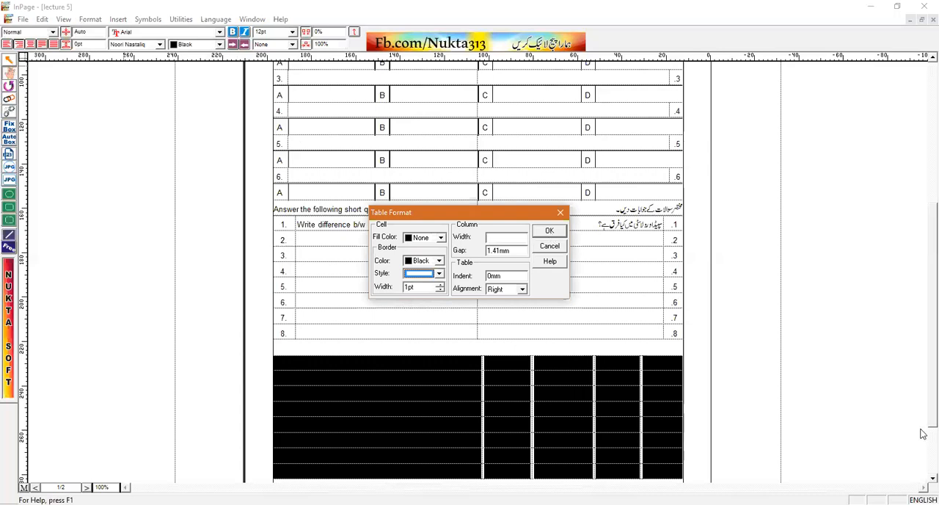
{"action": "scroll", "coordinate": [923, 438], "scroll_direction": "down", "scroll_amount": 2}
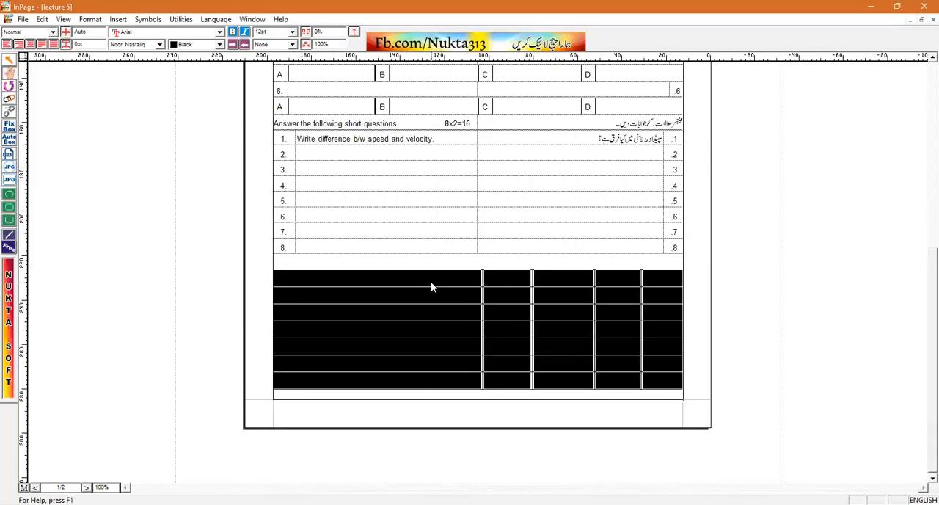
{"action": "left_click", "coordinate": [430, 283]}
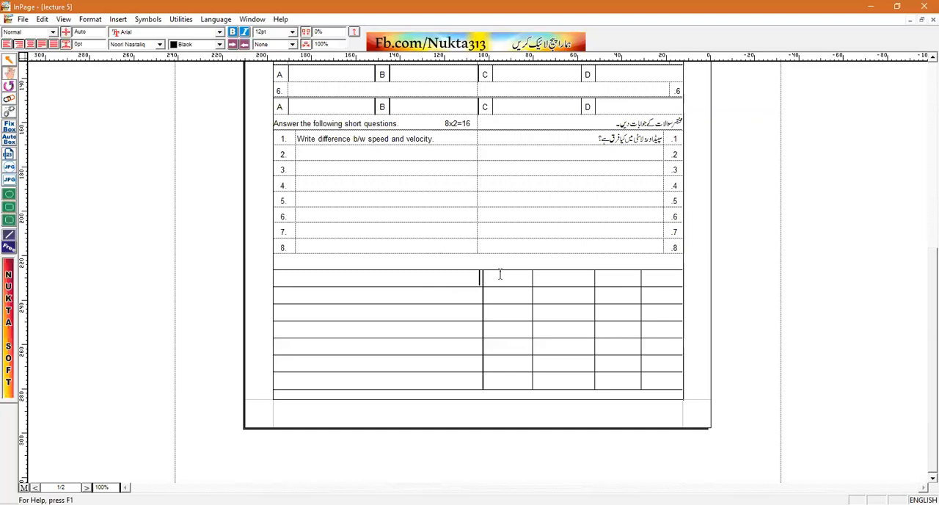
Centre the text in the table's four narrow columns and the wide header cell, and enter the heading "STATEMENTS" in the wide column
{"action": "left_click_drag", "start_coordinate": [635, 282], "coordinate": [499, 397]}
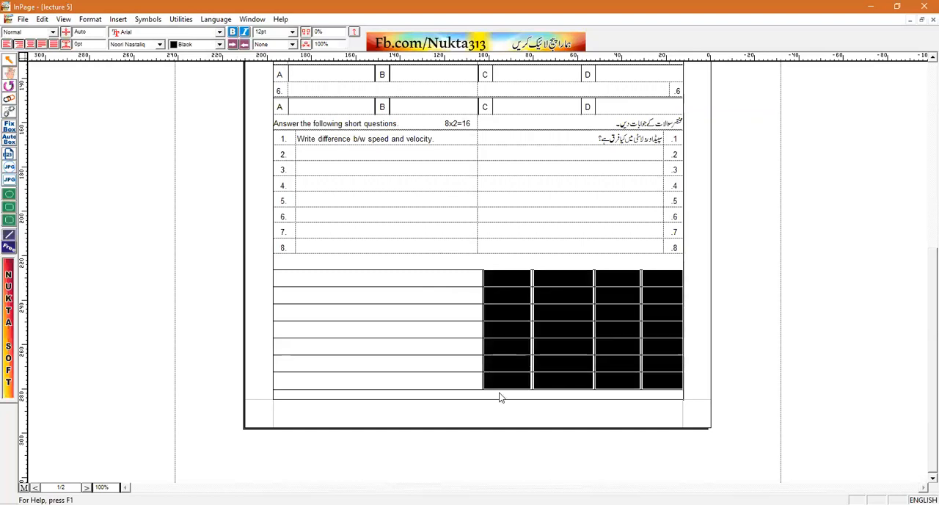
{"action": "left_click", "coordinate": [393, 283]}
{"action": "key", "text": "ctrl+shift+c"}
{"action": "type", "text": "STATE"}
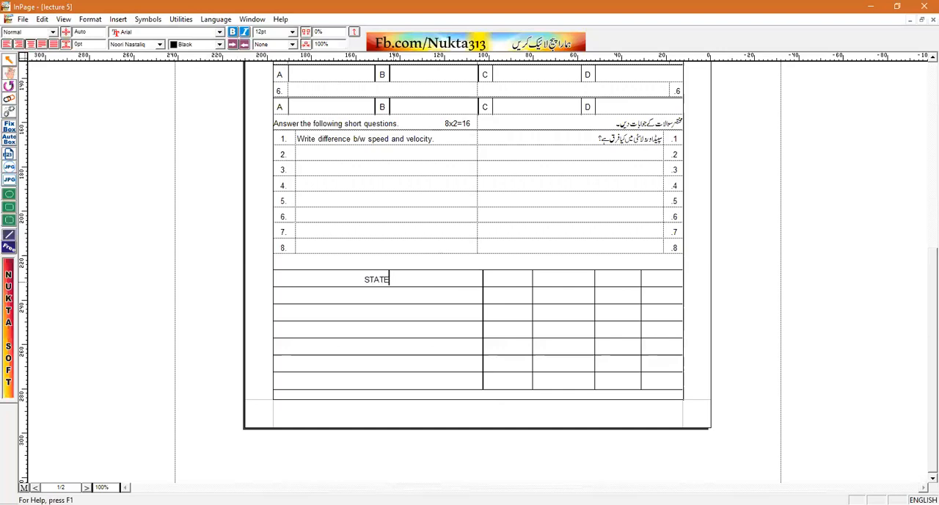
{"action": "type", "text": "T"}
{"action": "key", "text": "BackSpace"}
{"action": "type", "text": "MENTS"}
Enter the headings A, B, C and D in the four narrow columns of the table's first row
{"action": "left_click", "coordinate": [505, 278]}
{"action": "type", "text": "A"}
{"action": "left_click", "coordinate": [560, 279]}
{"action": "type", "text": "B"}
{"action": "left_click", "coordinate": [625, 279]}
{"action": "type", "text": "C"}
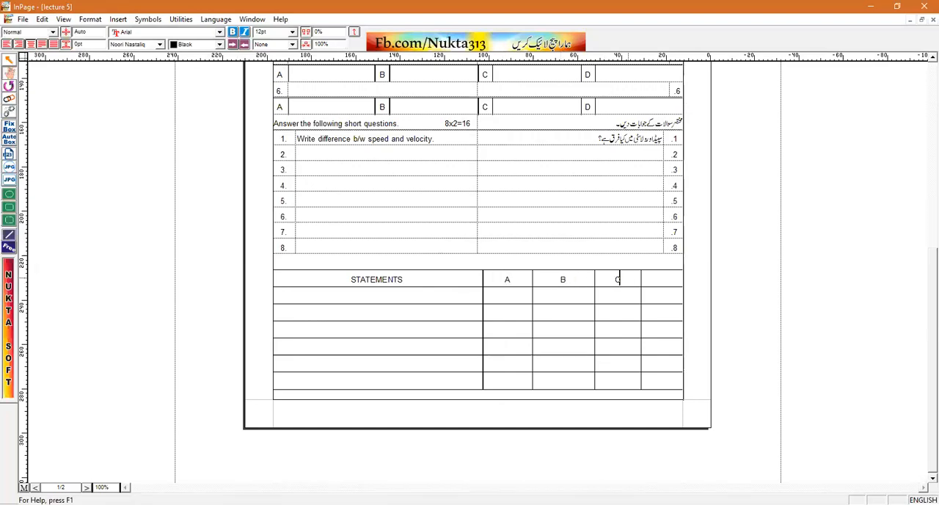
{"action": "left_click", "coordinate": [666, 277]}
{"action": "type", "text": "D"}
Enter "1. The study of internal structure of earth is called:" in the first cell under STATEMENTS
{"action": "left_click", "coordinate": [379, 296]}
{"action": "type", "text": ". The study of internal struc"}
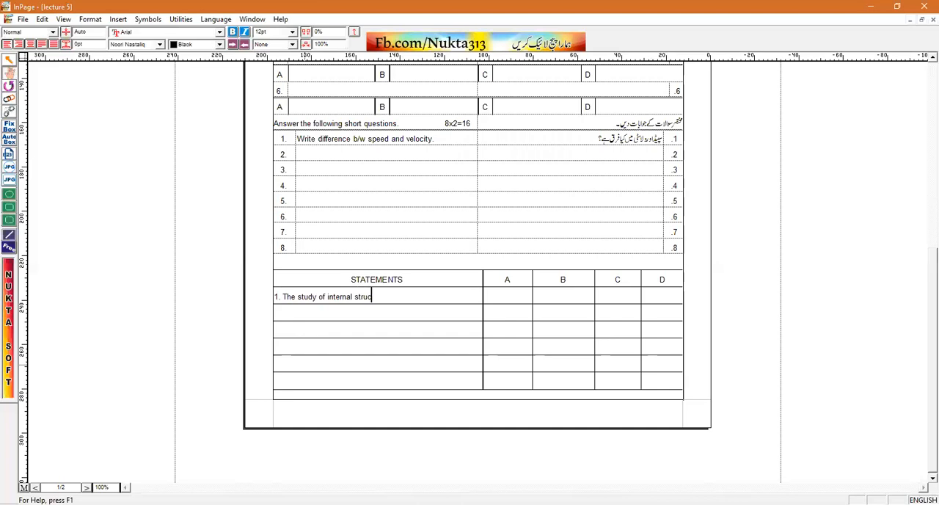
{"action": "type", "text": "ture of earth is called:"}
Add the right-aligned Urdu line "زمین کی اندرونی ساختوں کا مطالعہ کہلاتا ہے:" below the English statement 1
{"action": "key", "text": "Return"}
{"action": "key", "text": "ctrl+shift+r"}
{"action": "key", "text": "ctrl+space"}
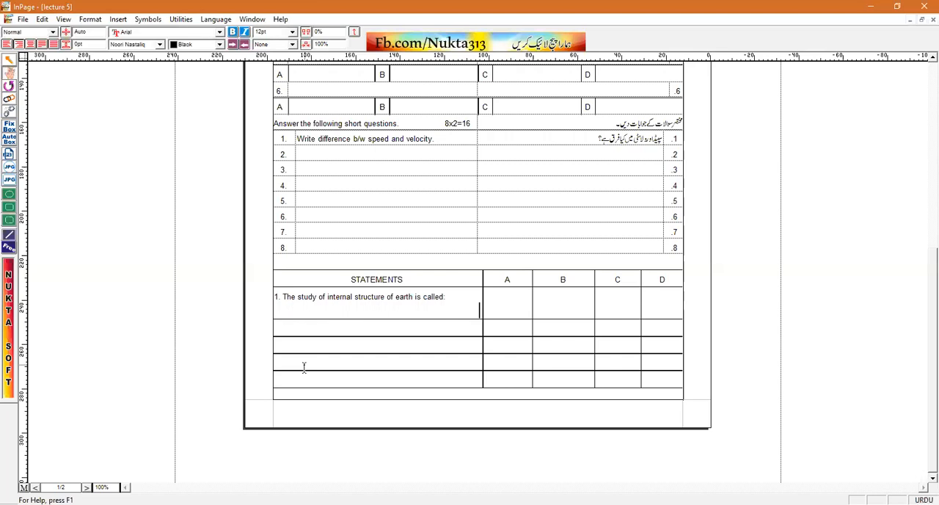
{"action": "type", "text": "zmin ki andrwni saxtwN ka mTal`h khlata hy."}
Enter the English options for statement 1: "Geo Physics" under A, "Plasma Physics" under B, "Atomic Physics" under C and "Mechanics" under D
{"action": "left_click", "coordinate": [499, 294]}
{"action": "key", "text": "ctrl+space"}
{"action": "type", "text": "Geo Physics"}
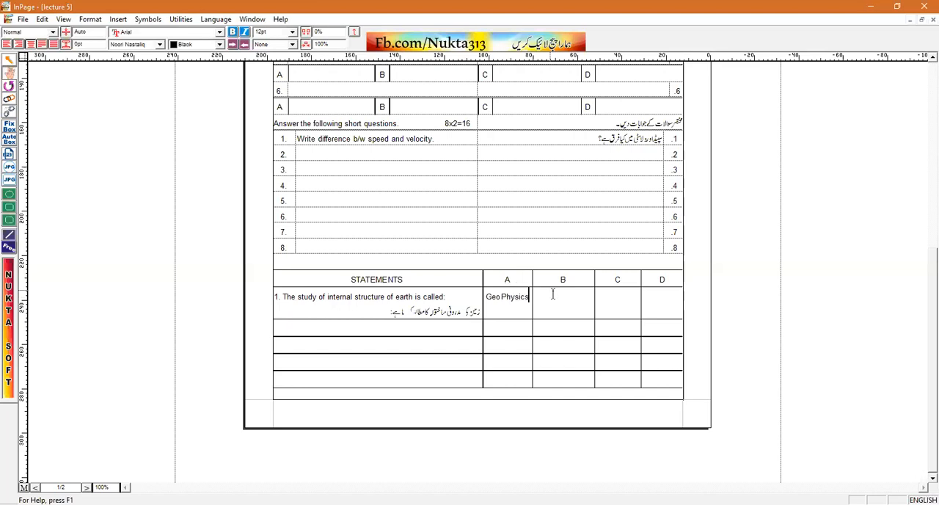
{"action": "type", "text": "Plasma p"}
{"action": "key", "text": "BackSpace"}
{"action": "type", "text": "Physics"}
{"action": "left_click", "coordinate": [622, 300]}
{"action": "type", "text": "Atomic Physics"}
{"action": "left_click", "coordinate": [659, 298]}
{"action": "type", "text": "Mechanics"}
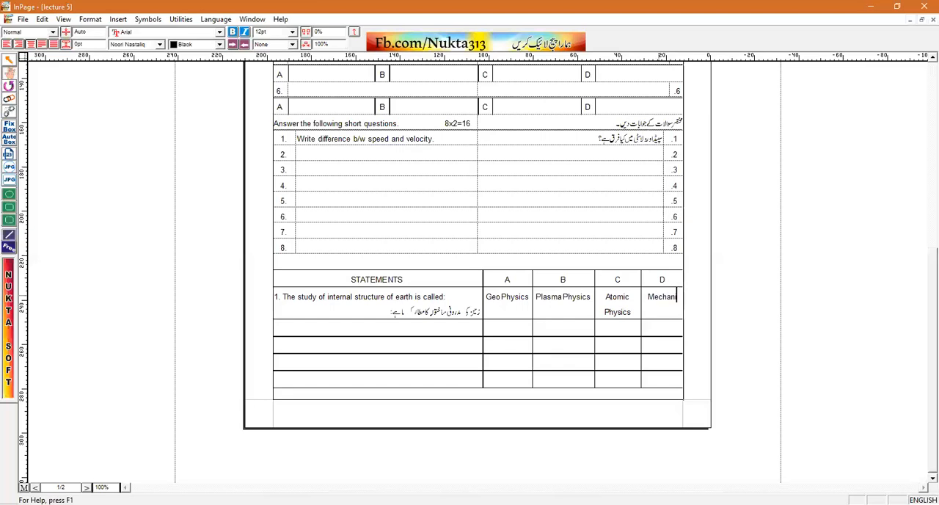
Add the Urdu options "مکینکس" below Mechanics and "اٹامک فزکس" below Atomic Physics in the statements table
{"action": "key", "text": "Return"}
{"action": "key", "text": "alt+Tab"}
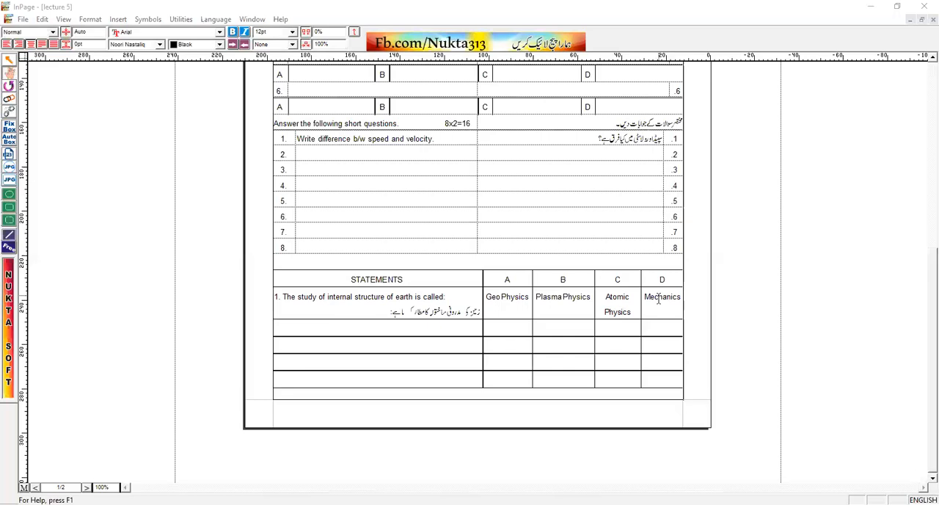
{"action": "key", "text": "alt+Tab"}
{"action": "key", "text": "ctrl+space"}
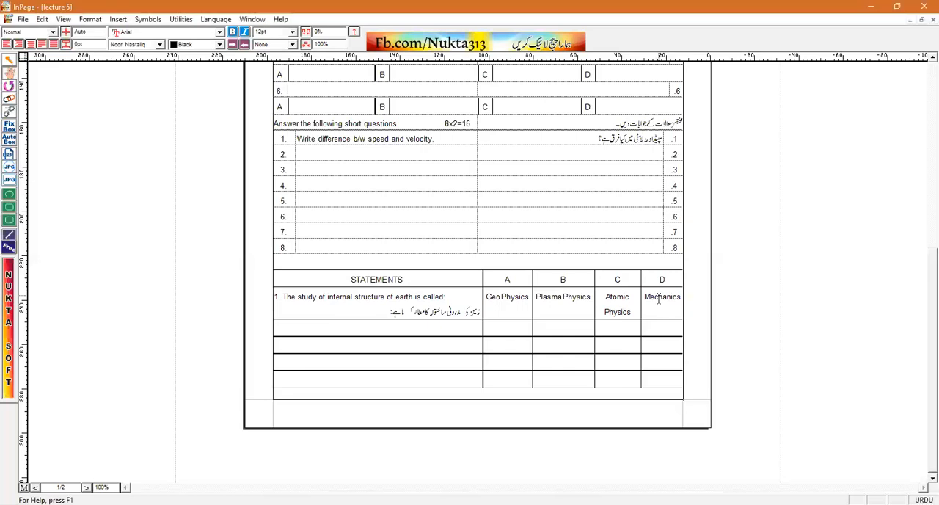
{"action": "type", "text": "مکینکس"}
{"action": "left_click", "coordinate": [633, 313]}
{"action": "key", "text": "Return"}
{"action": "type", "text": "اٹامک فزکس"}
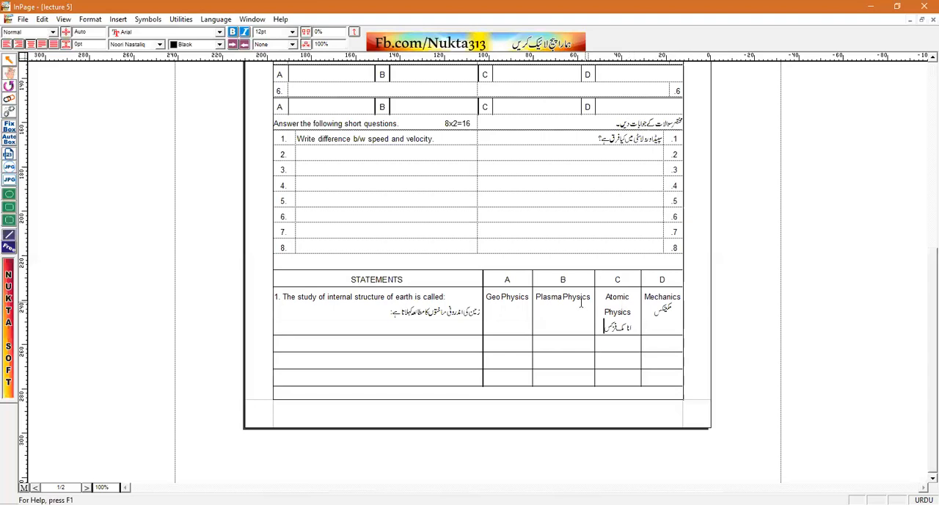
Add the Urdu options "پلازما فزکس" below Plasma Physics and "جیو فزکس" below Geo Physics in the statements table
{"action": "left_click", "coordinate": [591, 296]}
{"action": "key", "text": "Return"}
{"action": "type", "text": "پلازما فزکس"}
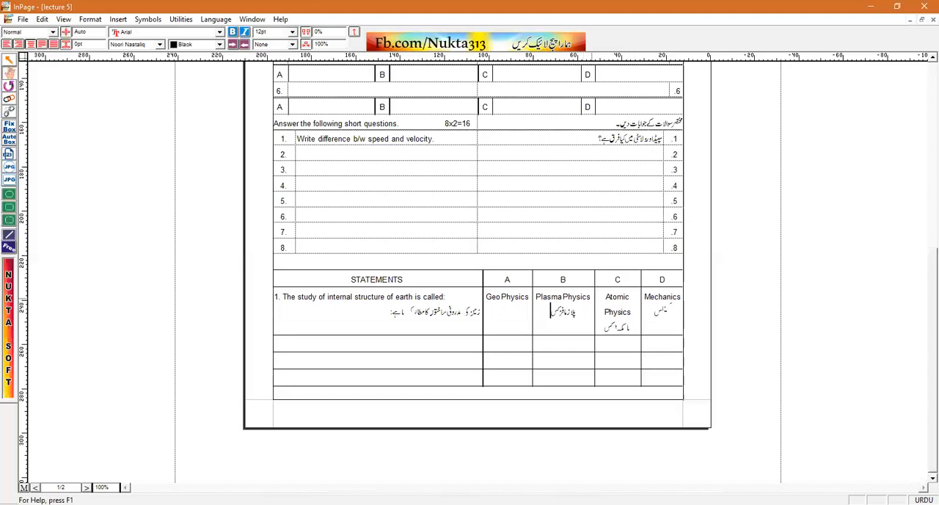
{"action": "left_click", "coordinate": [529, 298]}
{"action": "key", "text": "Return"}
{"action": "type", "text": "جیو فزکس"}
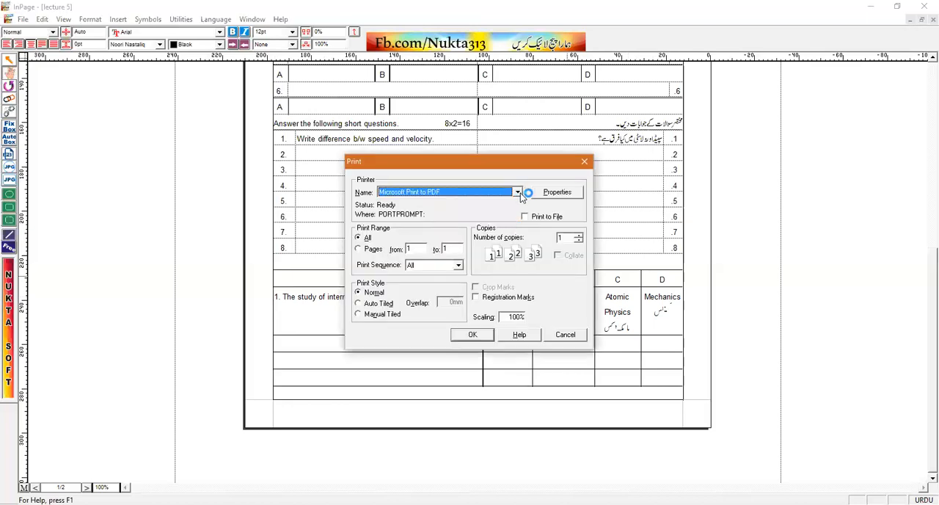
Print all pages of the document with Microsoft Print to PDF at 100% scaling
{"action": "left_click", "coordinate": [518, 192]}
{"action": "left_click", "coordinate": [518, 192]}
{"action": "left_click", "coordinate": [473, 338]}
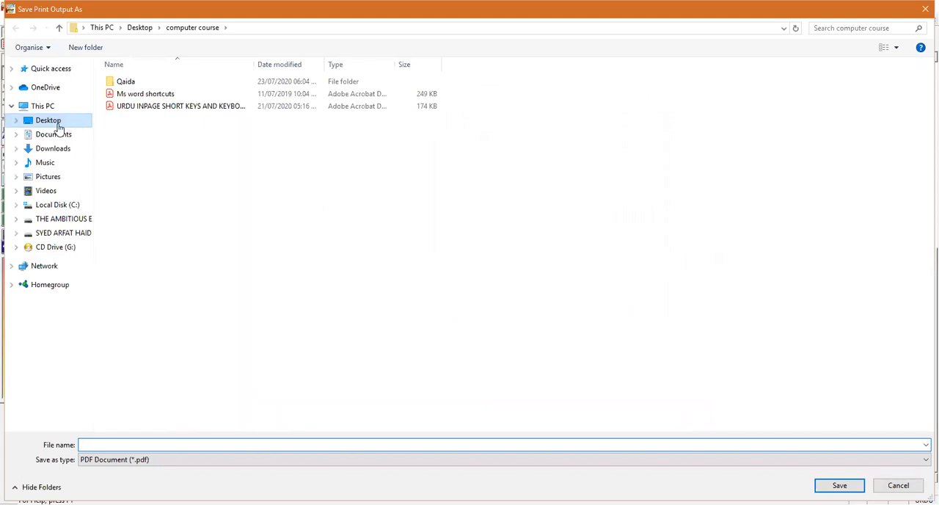
Save the PDF output as "Lecture 5 test" in the "computer course" folder on the Desktop
{"action": "left_click", "coordinate": [58, 123]}
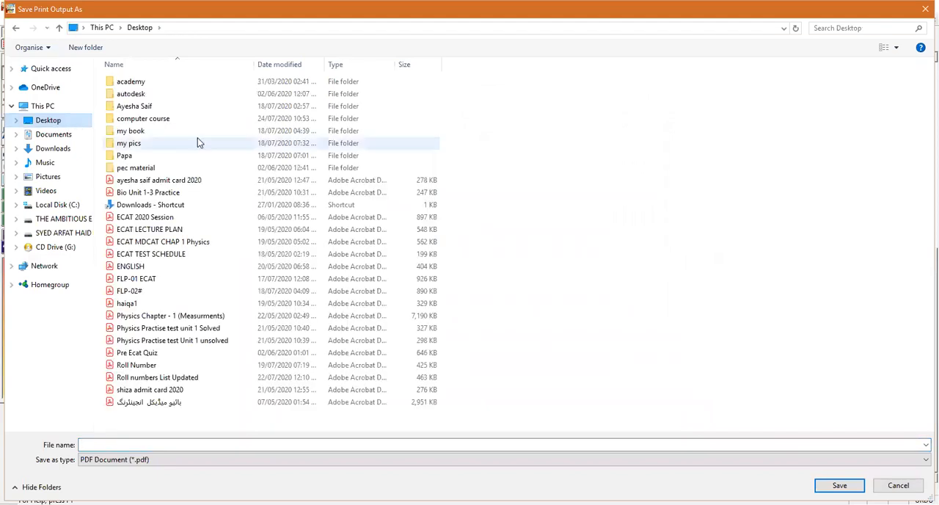
{"action": "double_click", "coordinate": [156, 120]}
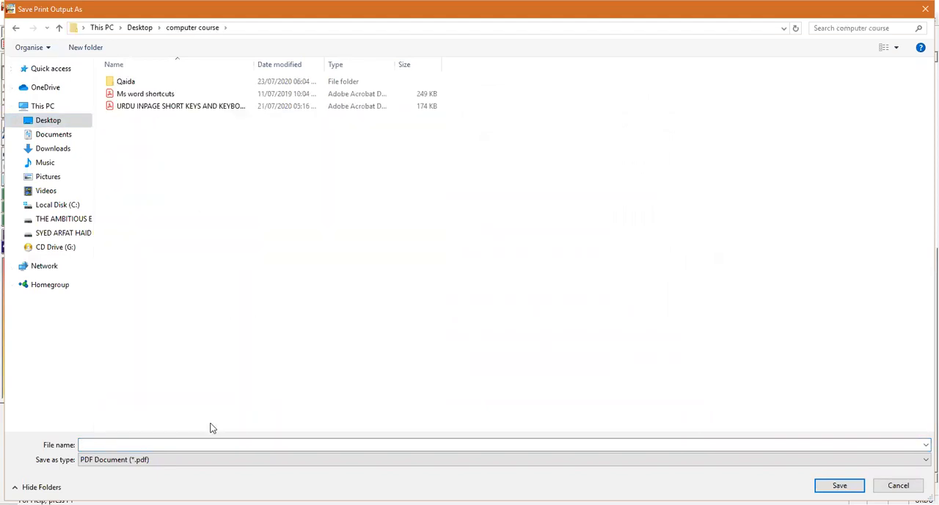
{"action": "left_click", "coordinate": [160, 445]}
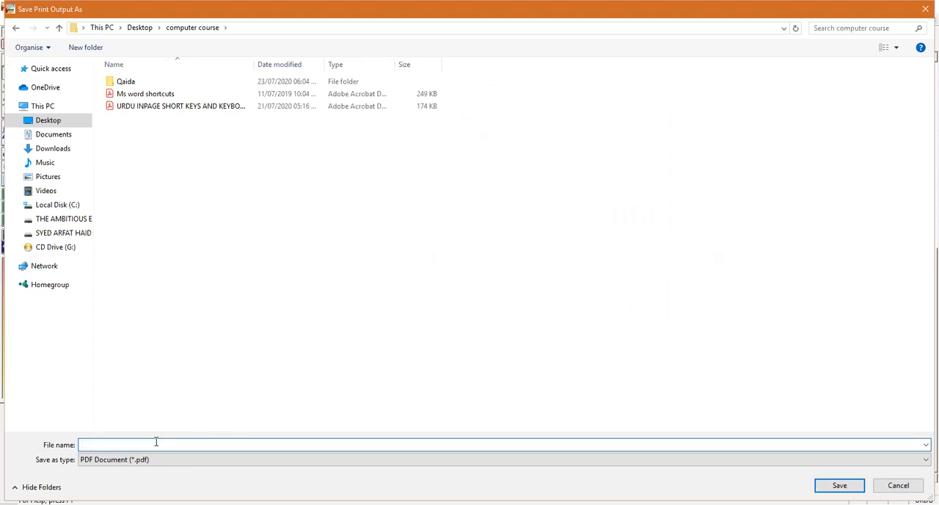
{"action": "type", "text": "Lecture"}
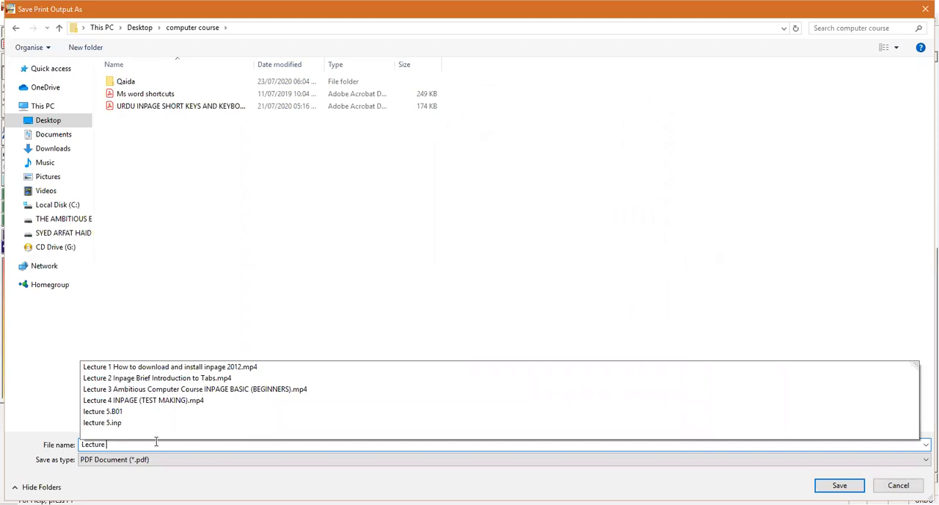
{"action": "type", "text": " 5"}
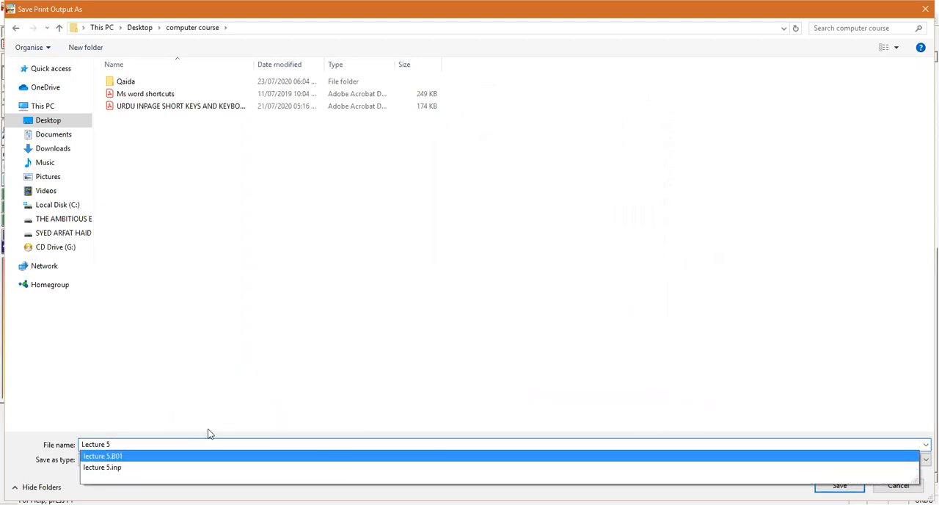
{"action": "left_click", "coordinate": [120, 445]}
{"action": "type", "text": "test"}
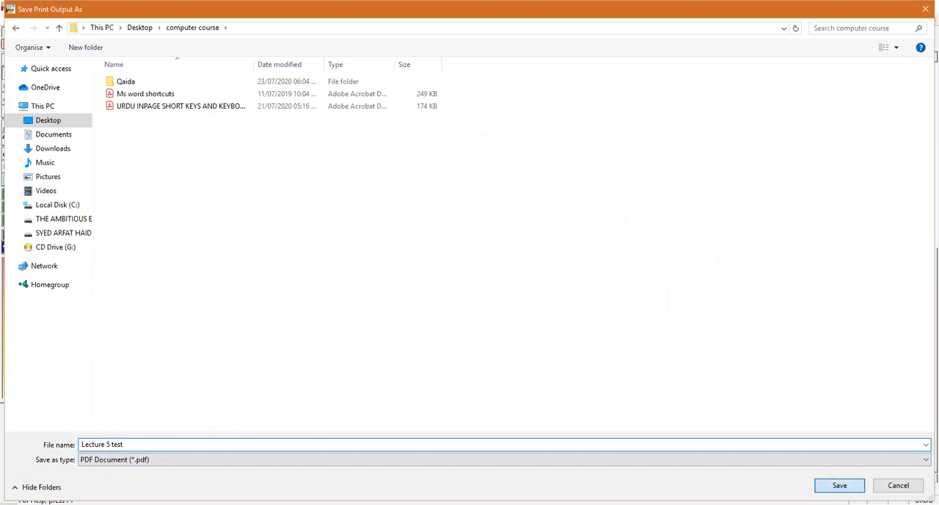
{"action": "key", "text": "Return"}
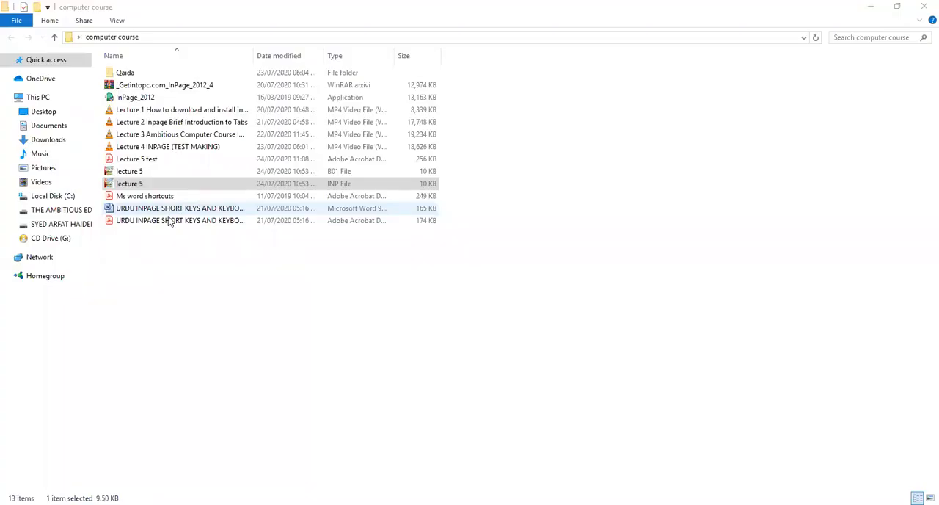
Open the "Lecture 5 test" PDF from the "computer course" folder and review its header, questions and statements table
{"action": "left_click", "coordinate": [156, 162]}
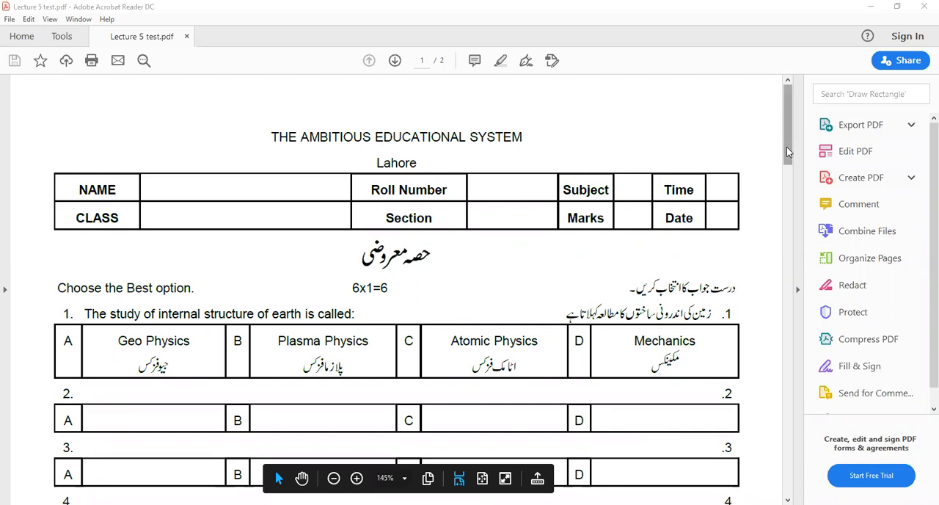
{"action": "left_click_drag", "start_coordinate": [786, 147], "coordinate": [785, 239]}
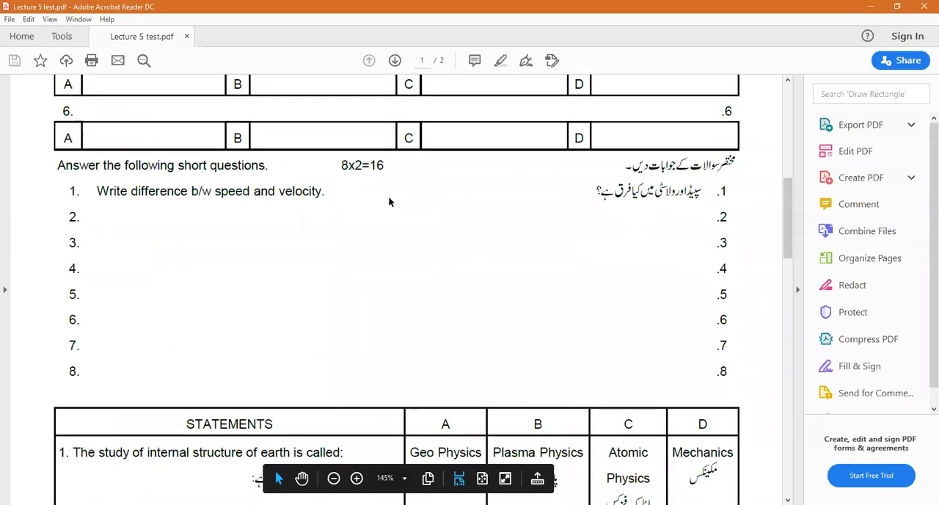
{"action": "left_click_drag", "start_coordinate": [789, 196], "coordinate": [787, 90]}
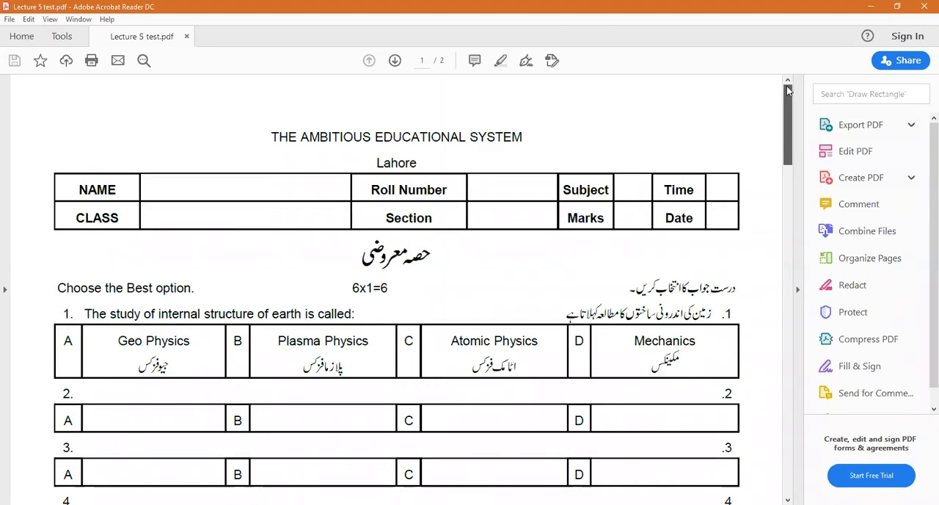
{"action": "left_click_drag", "start_coordinate": [793, 140], "coordinate": [796, 225]}
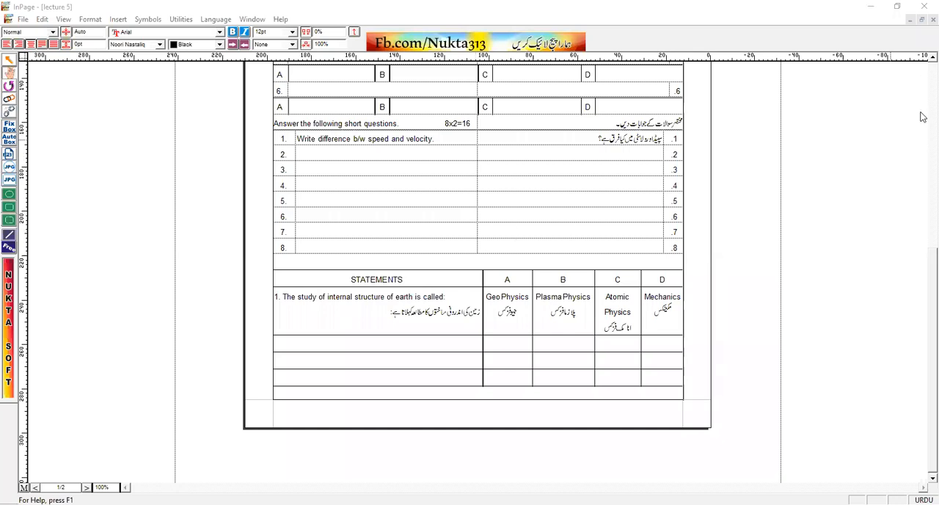
Switch back to InPage and export all pages of the document as the picture "lecture 5.gif" at 100% scaling
{"action": "scroll", "coordinate": [572, 225], "scroll_direction": "up", "scroll_amount": 5}
{"action": "left_click", "coordinate": [26, 19]}
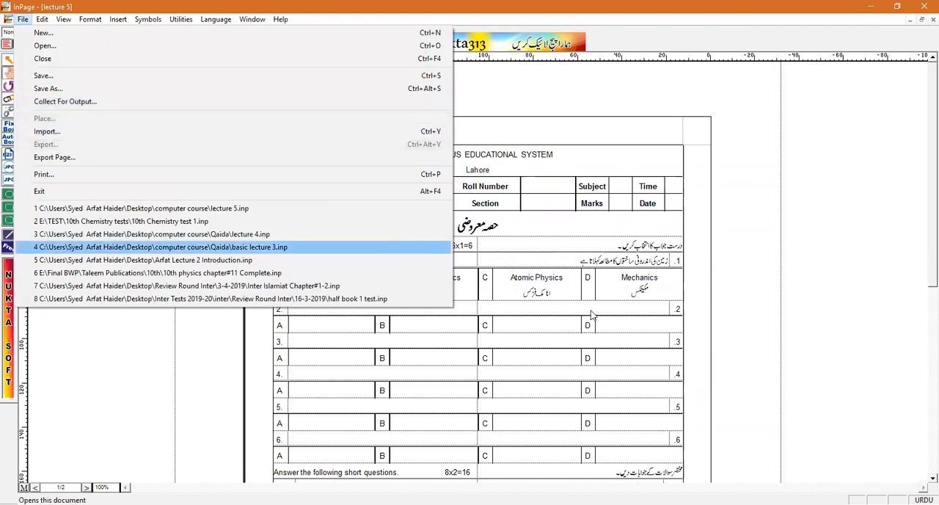
{"action": "left_click", "coordinate": [95, 158]}
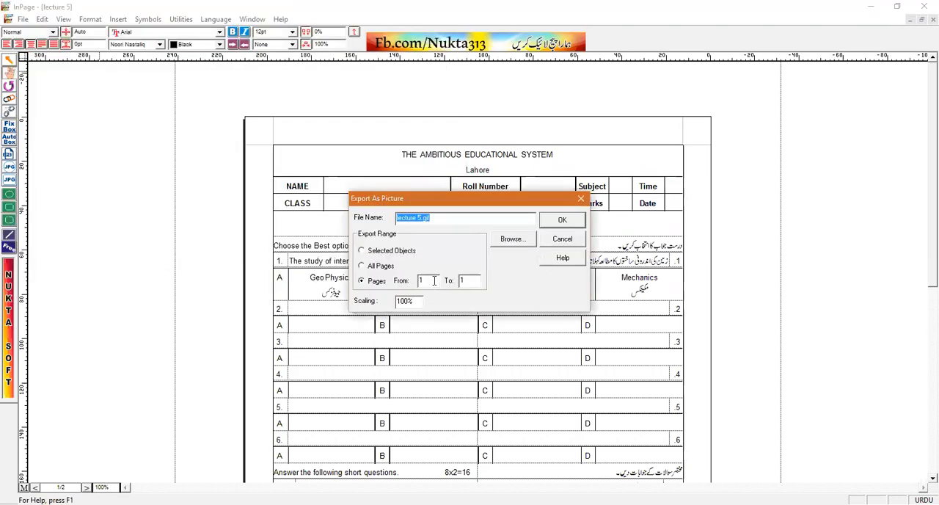
{"action": "left_click", "coordinate": [375, 267]}
{"action": "left_click", "coordinate": [565, 222]}
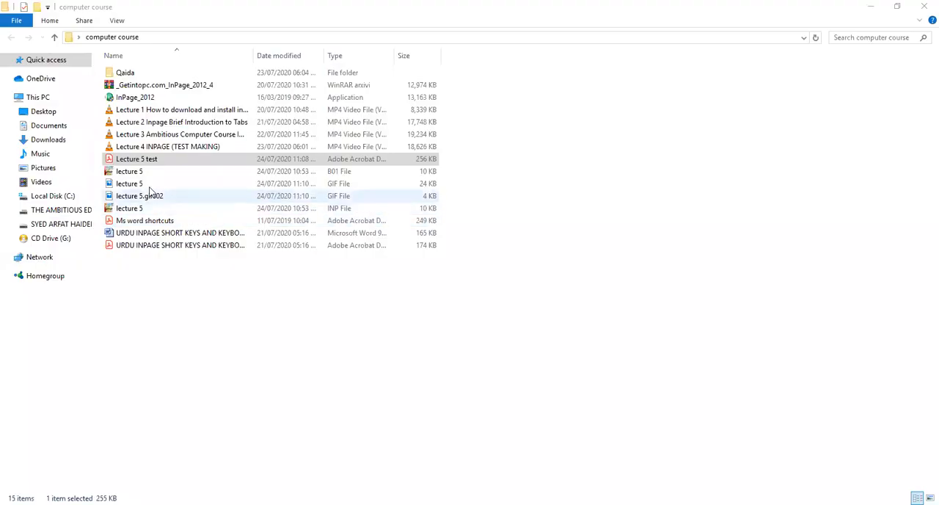
Open the exported "lecture 5" GIF from the "computer course" folder and view both page images
{"action": "left_click", "coordinate": [142, 195]}
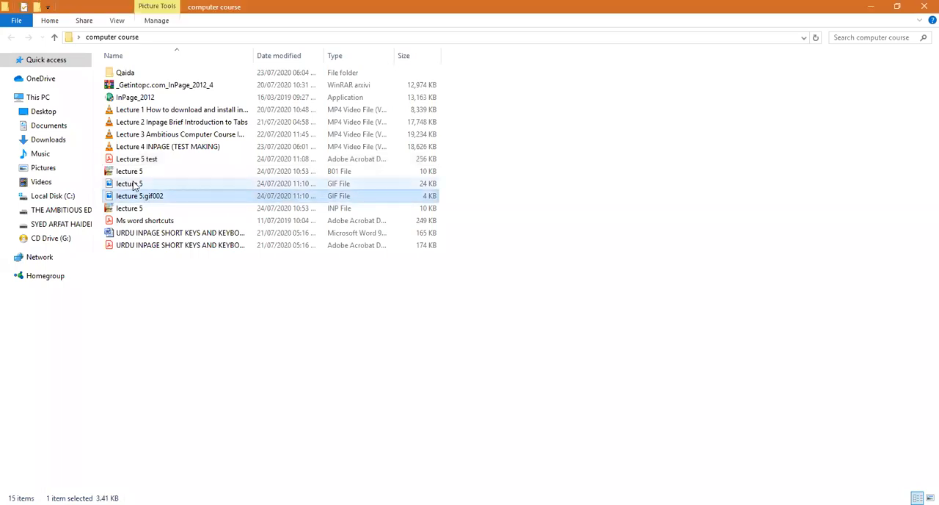
{"action": "left_click", "coordinate": [134, 185]}
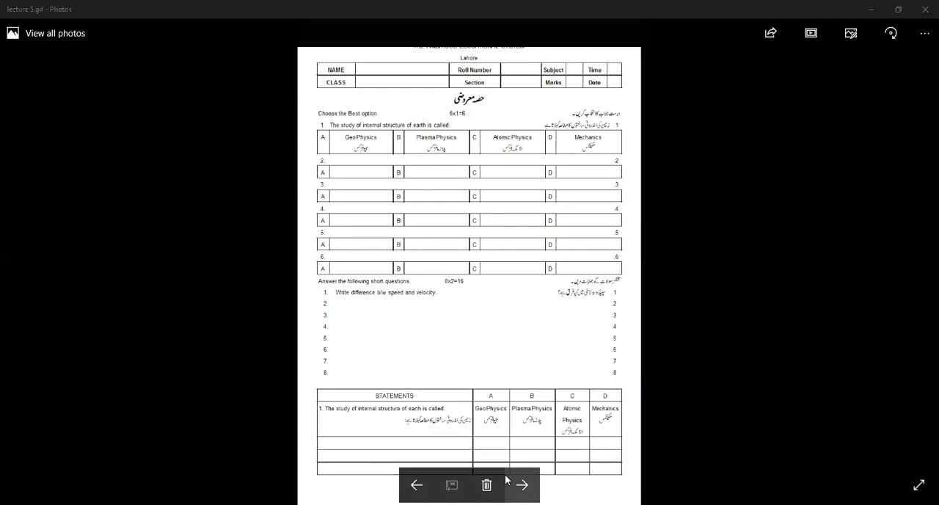
{"action": "key", "text": "Right"}
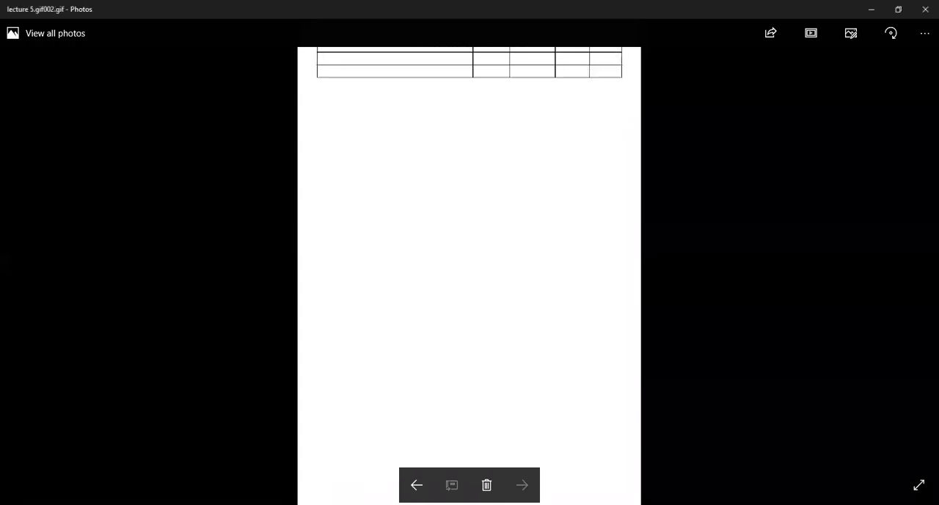
{"action": "key", "text": "Left"}
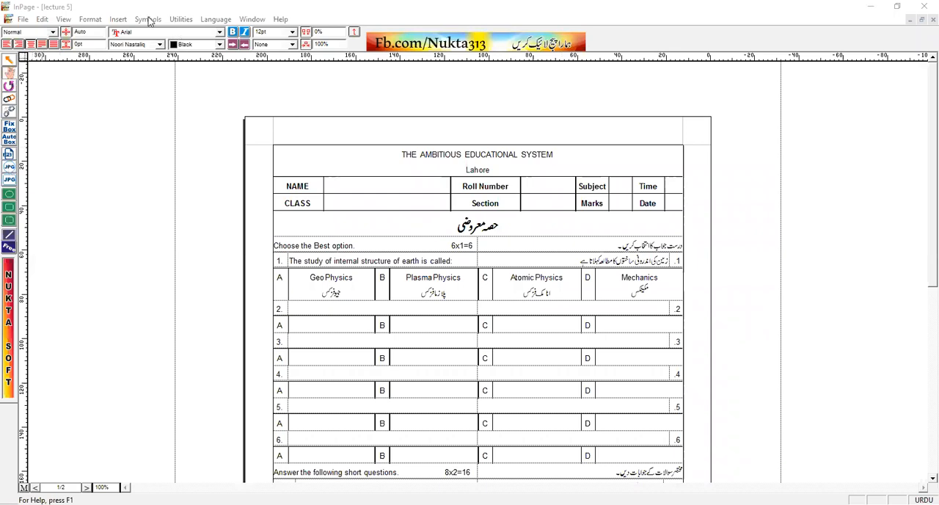
{"action": "left_click", "coordinate": [118, 19]}
{"action": "left_click", "coordinate": [118, 19]}
{"action": "left_click", "coordinate": [89, 19]}
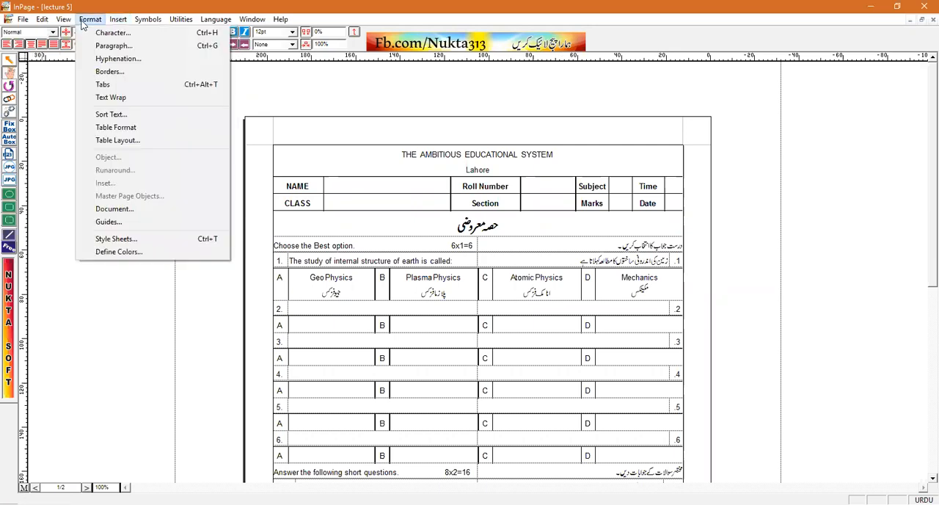
{"action": "left_click", "coordinate": [9, 194]}
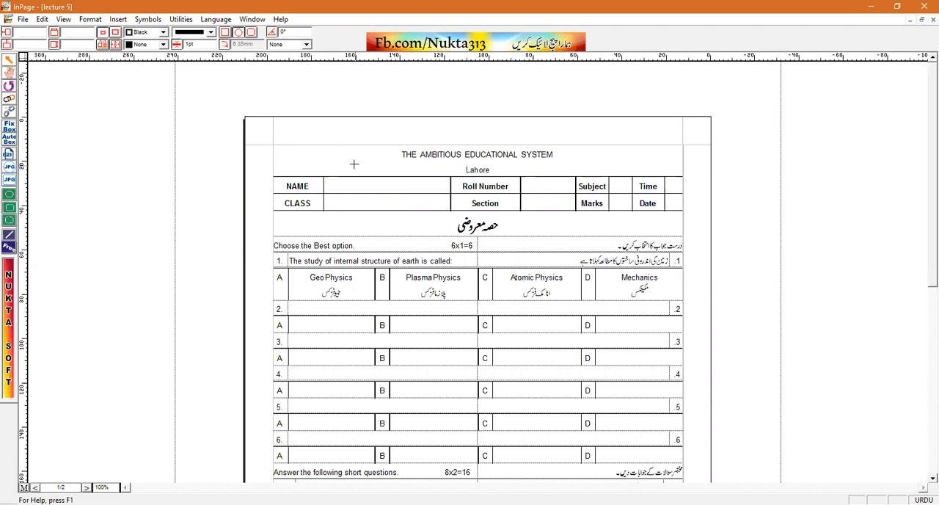
{"action": "left_click", "coordinate": [10, 219]}
{"action": "left_click", "coordinate": [8, 207]}
{"action": "left_click", "coordinate": [9, 72]}
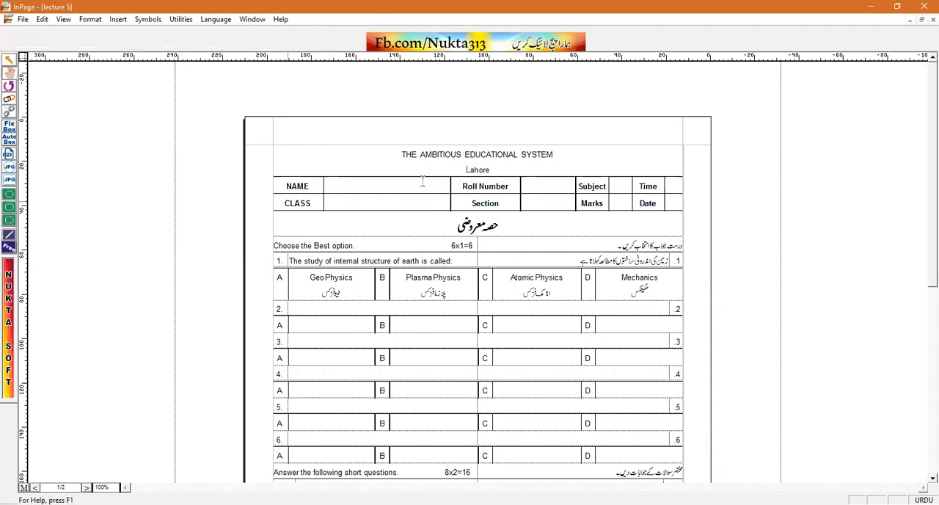
{"action": "left_click", "coordinate": [383, 162]}
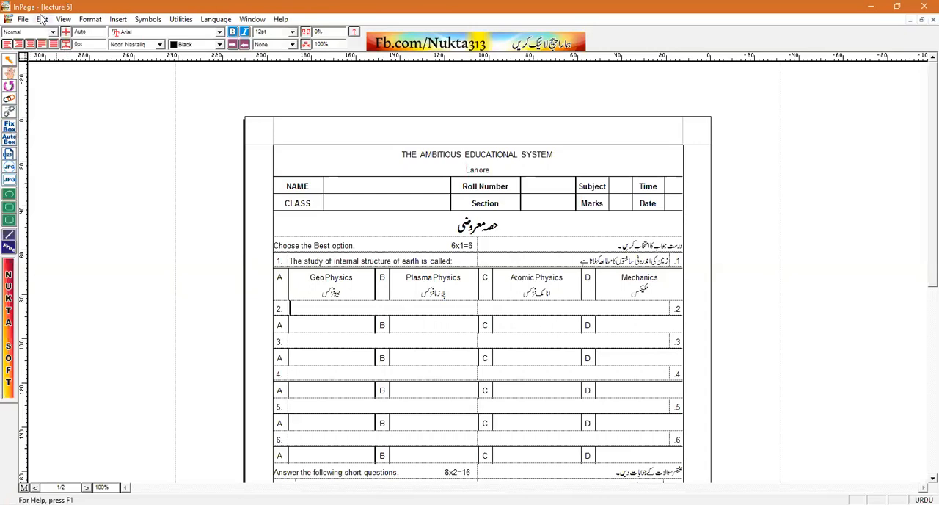
{"action": "left_click", "coordinate": [41, 19]}
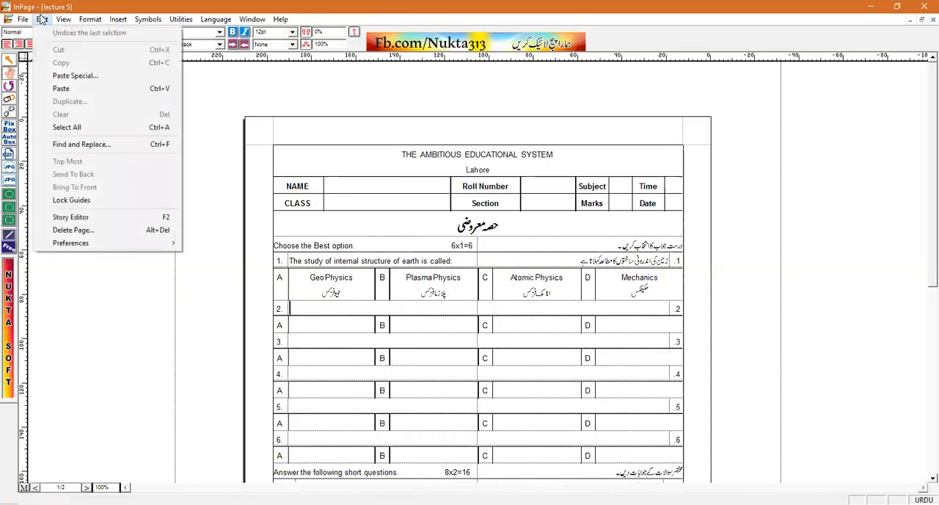
{"action": "left_click", "coordinate": [419, 220]}
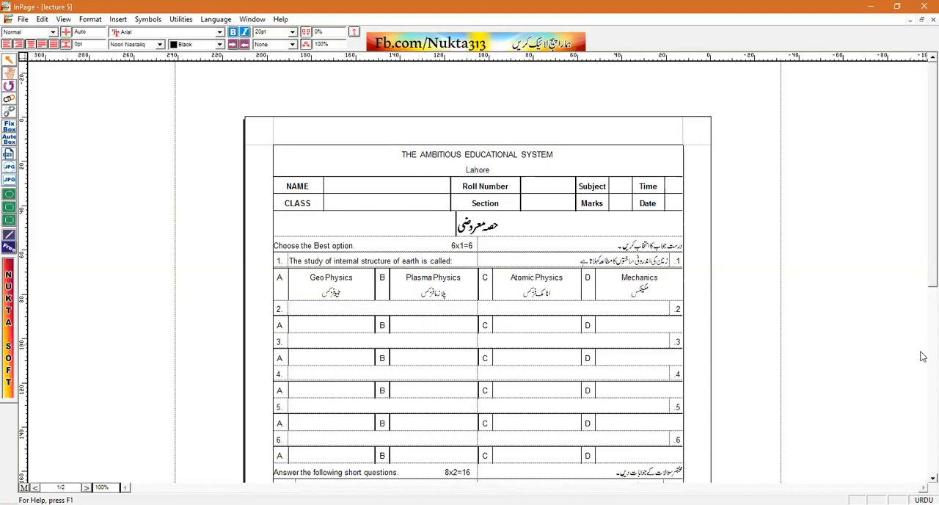
{"action": "scroll", "coordinate": [922, 356], "scroll_direction": "down", "scroll_amount": 5}
{"action": "left_click", "coordinate": [553, 266]}
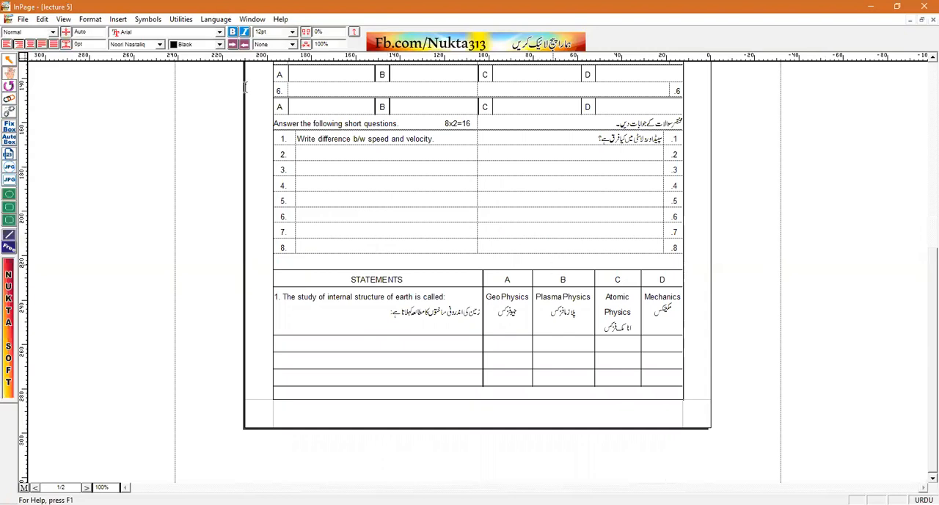
{"action": "left_click", "coordinate": [148, 19]}
{"action": "mouse_move", "coordinate": [119, 20]}
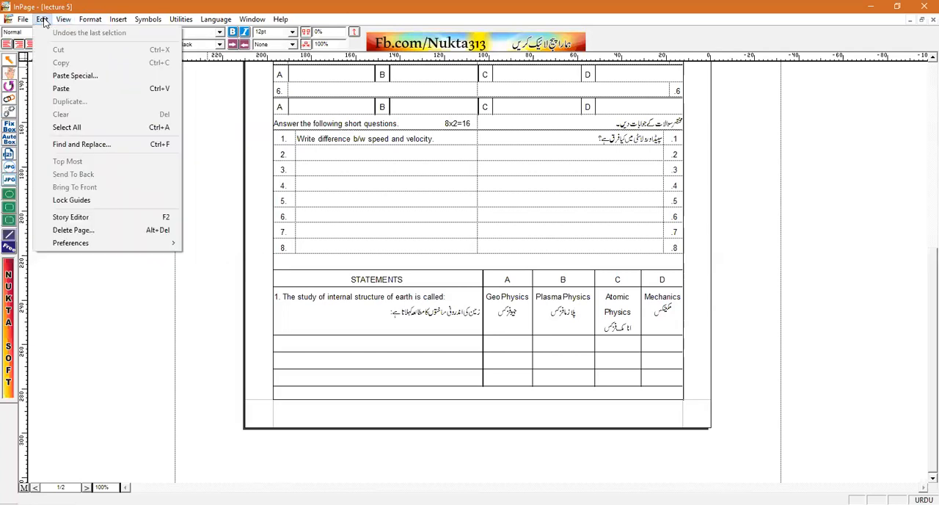
{"action": "key", "text": "Right"}
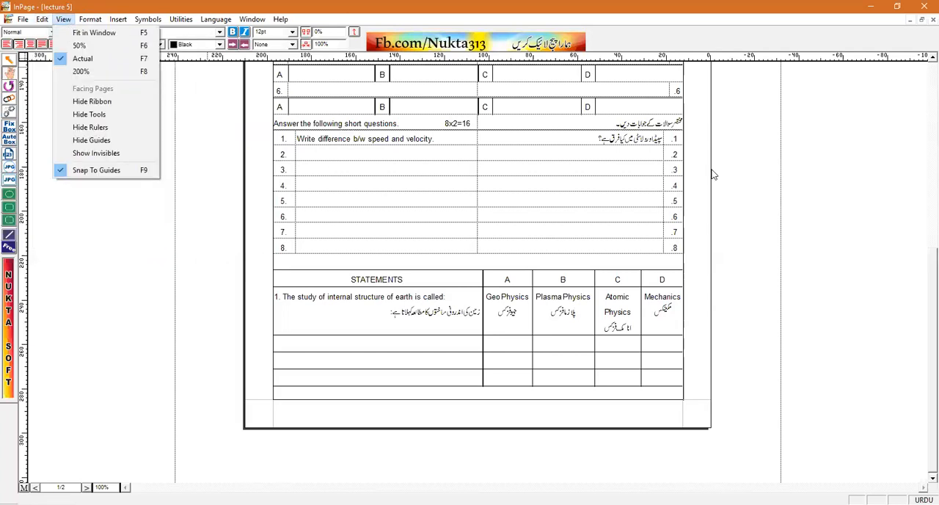
Enlarge the heading "THE AMBITIOUS EDUCATIONAL SYSTEM" on page 1 to 28pt
{"action": "left_click_drag", "start_coordinate": [932, 293], "coordinate": [922, 104]}
{"action": "left_click_drag", "start_coordinate": [575, 152], "coordinate": [404, 157]}
{"action": "key", "text": "F8"}
{"action": "key", "text": "F8"}
{"action": "key", "text": "F8"}
{"action": "key", "text": "F8"}
{"action": "key", "text": "F8"}
{"action": "key", "text": "F8"}
{"action": "key", "text": "F8"}
{"action": "key", "text": "F8"}
{"action": "key", "text": "F8"}
{"action": "key", "text": "F8"}
{"action": "key", "text": "F8"}
{"action": "key", "text": "F8"}
{"action": "key", "text": "F8"}
{"action": "key", "text": "F8"}
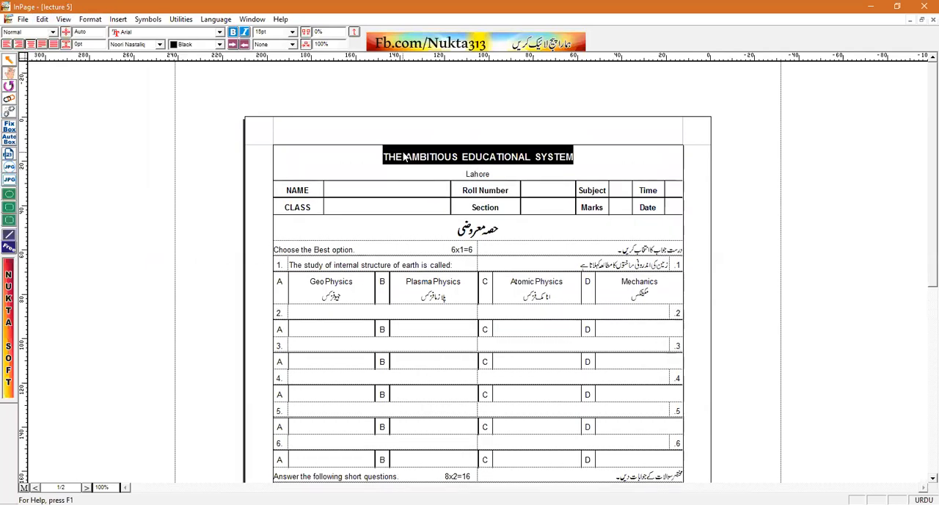
{"action": "key", "text": "F8"}
{"action": "key", "text": "F8"}
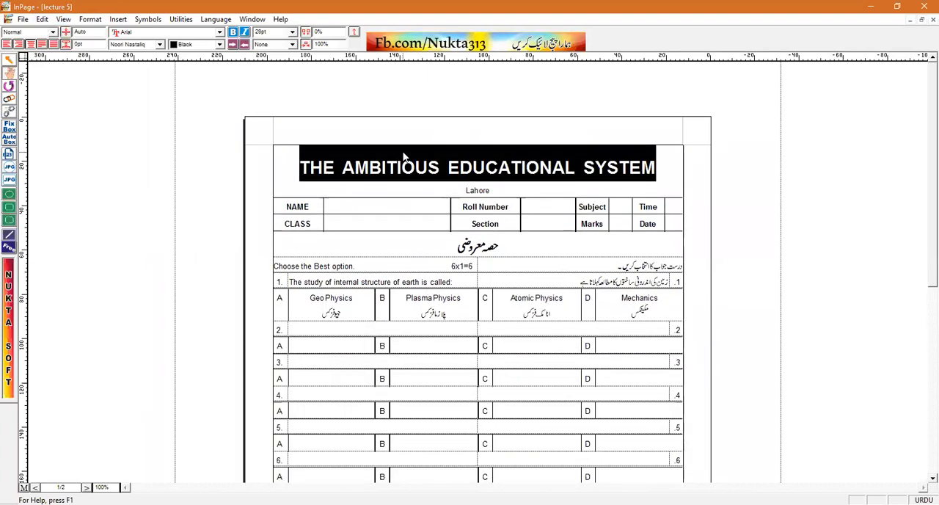
Below the table on page 2, switch the typing language to English and write "1st Assignment: Urdu Qaida"
{"action": "left_click", "coordinate": [931, 362]}
{"action": "left_click", "coordinate": [552, 390]}
{"action": "key", "text": "Down"}
{"action": "key", "text": "Down"}
{"action": "key", "text": "Down"}
{"action": "key", "text": "Down"}
{"action": "key", "text": "Down"}
{"action": "key", "text": "Down"}
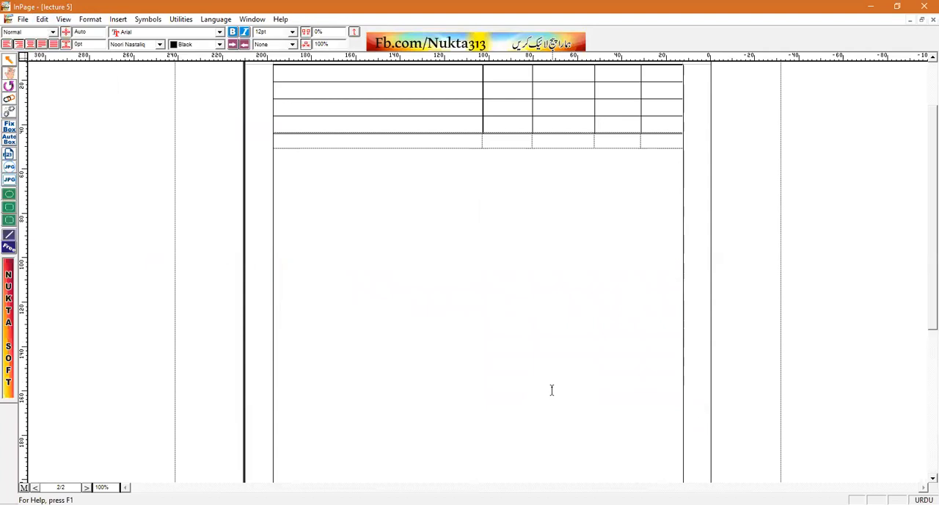
{"action": "key", "text": "ctrl+space"}
{"action": "type", "text": "1"}
{"action": "key", "text": "ctrl+shift+c"}
{"action": "type", "text": "st Ass"}
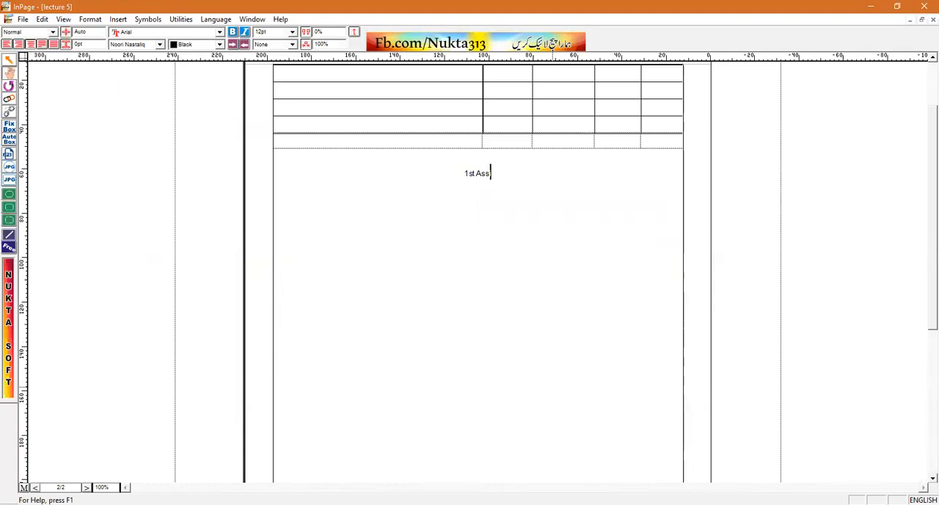
{"action": "type", "text": "ignment: Urdu Qaida"}
Add the lines "English Book" and "2nd Assignment: Test (30 Marks) Urdu" under the first assignment
{"action": "key", "text": "Return"}
{"action": "type", "text": "English Book"}
{"action": "key", "text": "Return"}
{"action": "type", "text": "2nd Assign"}
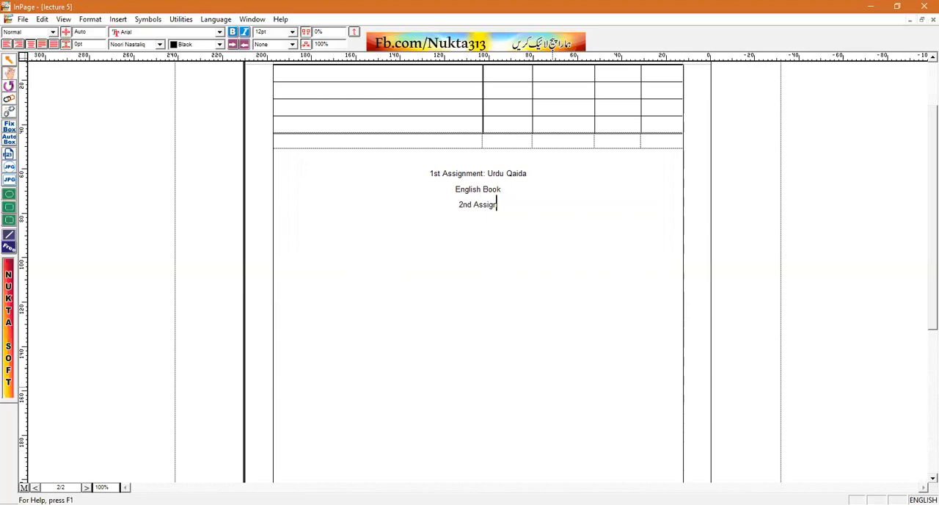
{"action": "type", "text": "ment: Test (30 Marks) Urdu"}
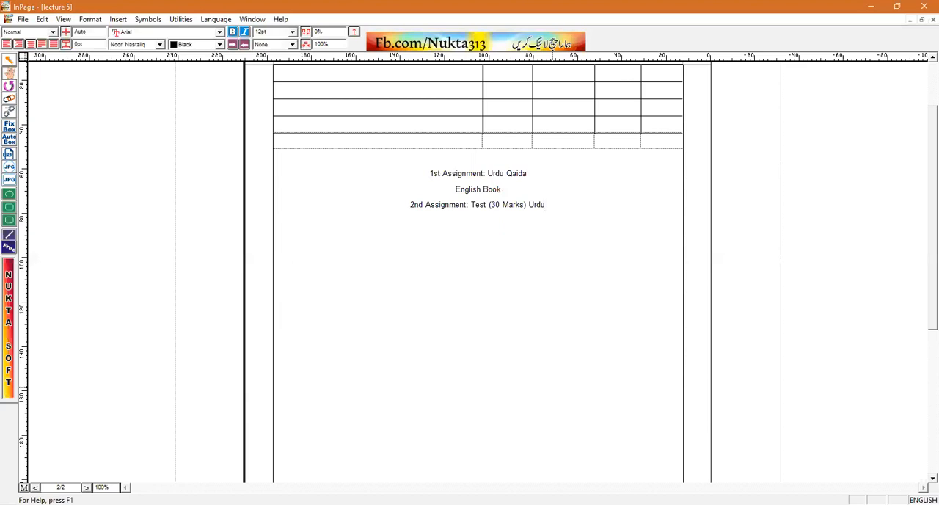
Add the lines "Remknder" and "MS WORD SHORT KEYS" below the second assignment
{"action": "key", "text": "Return"}
{"action": "type", "text": "Remkno"}
{"action": "key", "text": "BackSpace"}
{"action": "type", "text": "der"}
{"action": "key", "text": "Return"}
{"action": "type", "text": "MS: WORD SHORT KEYS"}
Add the lines "ONLINE TEST" and "LINK SUNDAY" in capitals, ending with a new blank line
{"action": "key", "text": "Return"}
{"action": "type", "text": "ONLINE TESt"}
{"action": "key", "text": "BackSpace"}
{"action": "type", "text": "T"}
{"action": "key", "text": "Return"}
{"action": "type", "text": "U"}
{"action": "type", "text": "INK SUE"}
{"action": "key", "text": "BackSpace"}
{"action": "type", "text": "NDAY"}
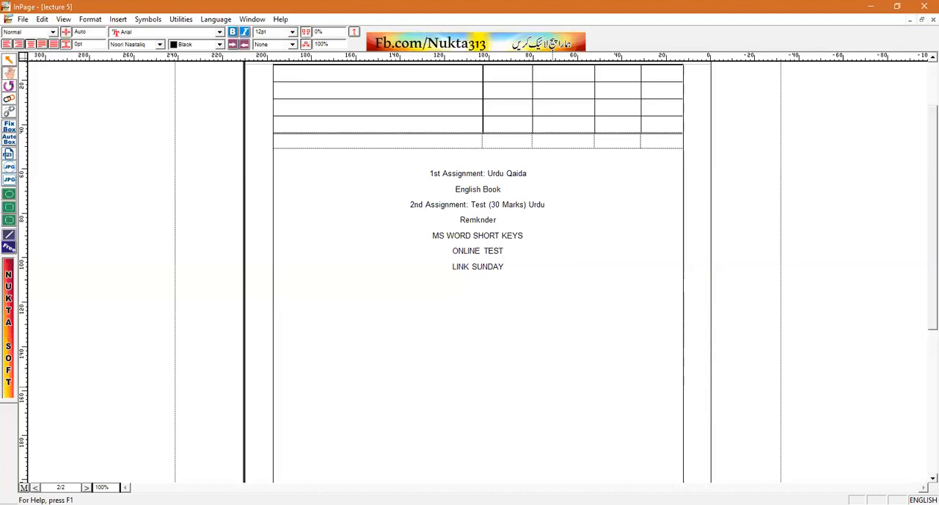
{"action": "key", "text": "Return"}
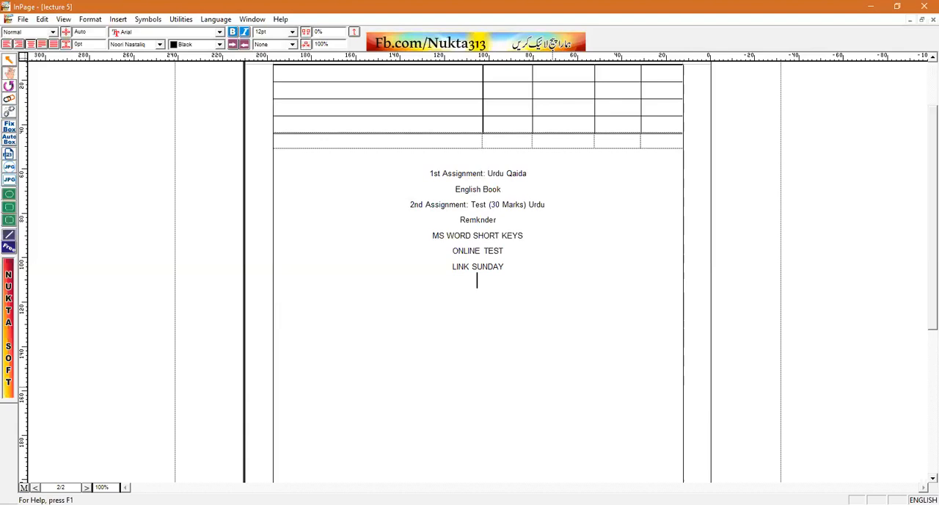
Enlarge all seven assignment and reminder lines below the table on page 2 to 24 pt
{"action": "left_click_drag", "start_coordinate": [504, 270], "coordinate": [433, 256]}
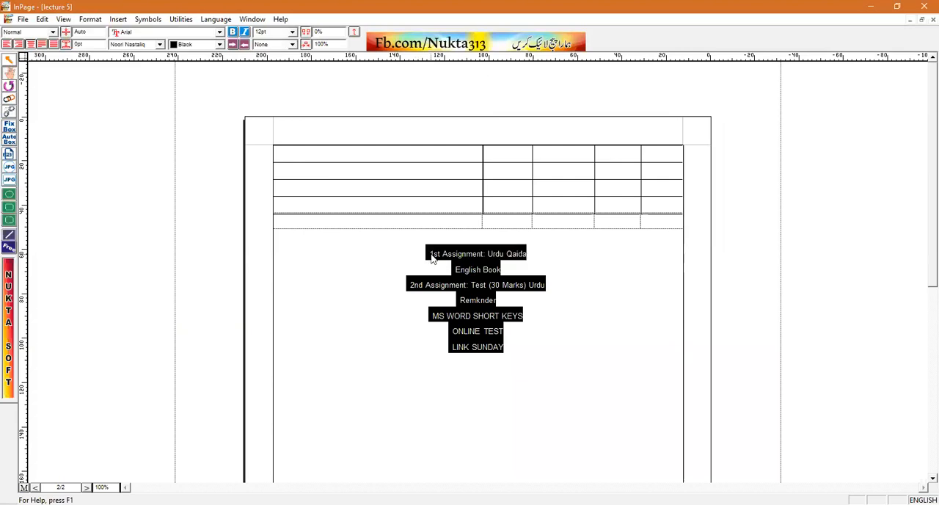
{"action": "key", "text": "ctrl+bracketright"}
{"action": "key", "text": "ctrl+bracketright"}
{"action": "key", "text": "ctrl+bracketright"}
{"action": "key", "text": "ctrl+bracketright"}
{"action": "key", "text": "ctrl+bracketright"}
{"action": "key", "text": "ctrl+bracketright"}
{"action": "key", "text": "ctrl+bracketright"}
{"action": "key", "text": "ctrl+bracketright"}
{"action": "key", "text": "ctrl+bracketright"}
{"action": "key", "text": "ctrl+bracketright"}
{"action": "key", "text": "ctrl+bracketright"}
{"action": "key", "text": "ctrl+bracketright"}
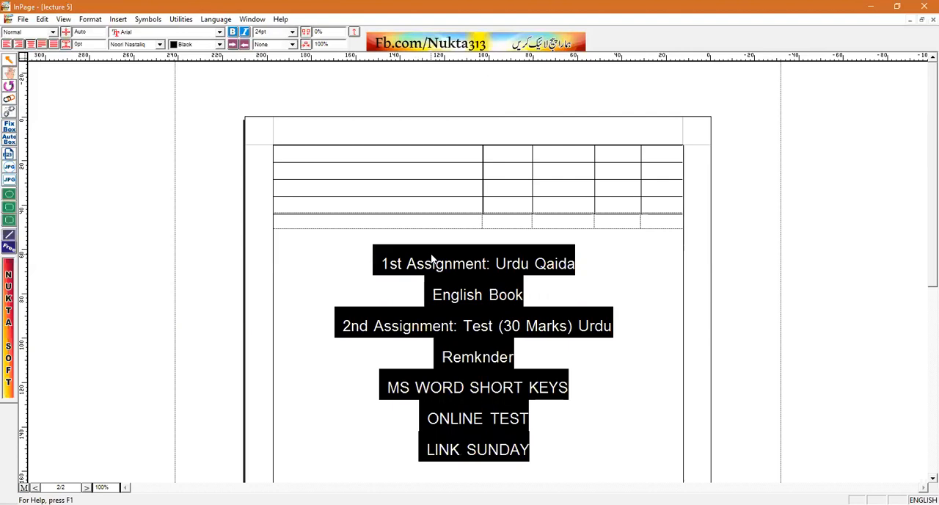
{"action": "key", "text": "Left"}
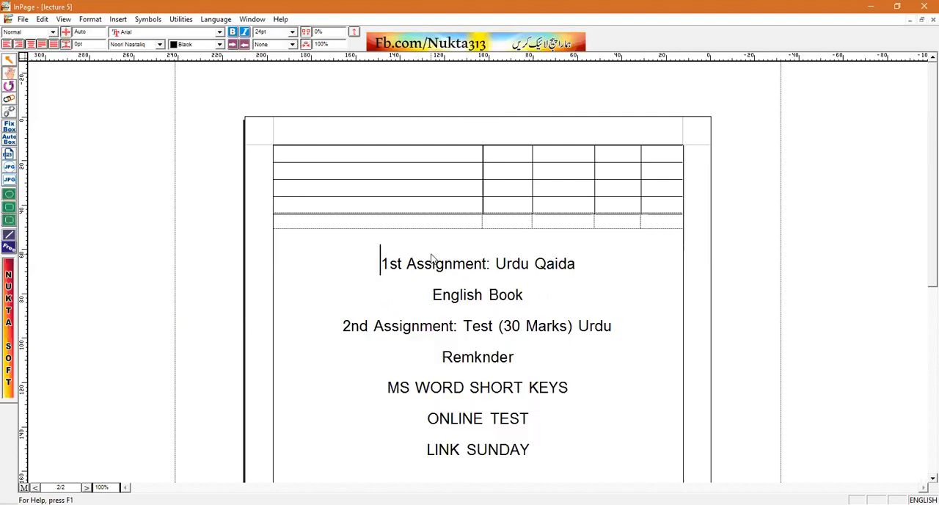
Correct the misspelled word "Remknder" to "Reminder" in the line below the second assignment on page 2
{"action": "key", "text": "Page_Up"}
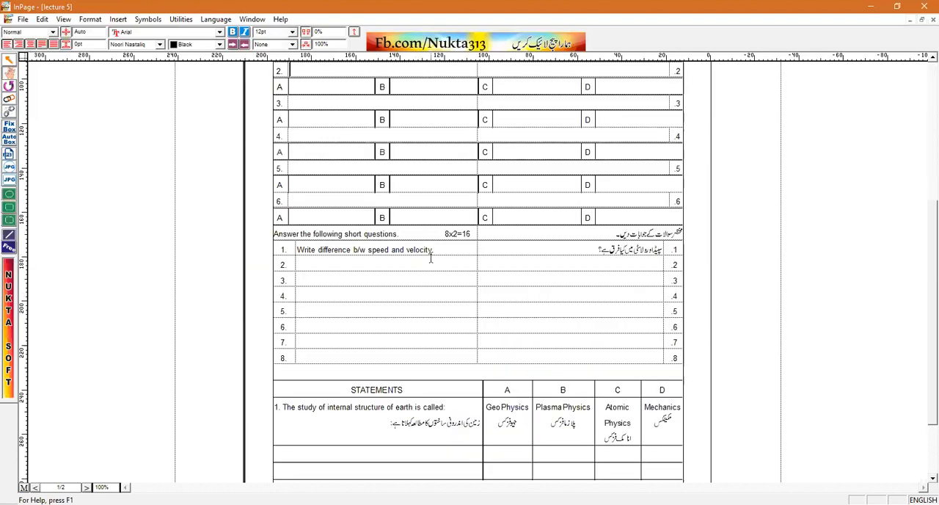
{"action": "key", "text": "Page_Up"}
{"action": "key", "text": "Page_Down"}
{"action": "key", "text": "Page_Down"}
{"action": "key", "text": "Page_Down"}
{"action": "key", "text": "ctrl+End"}
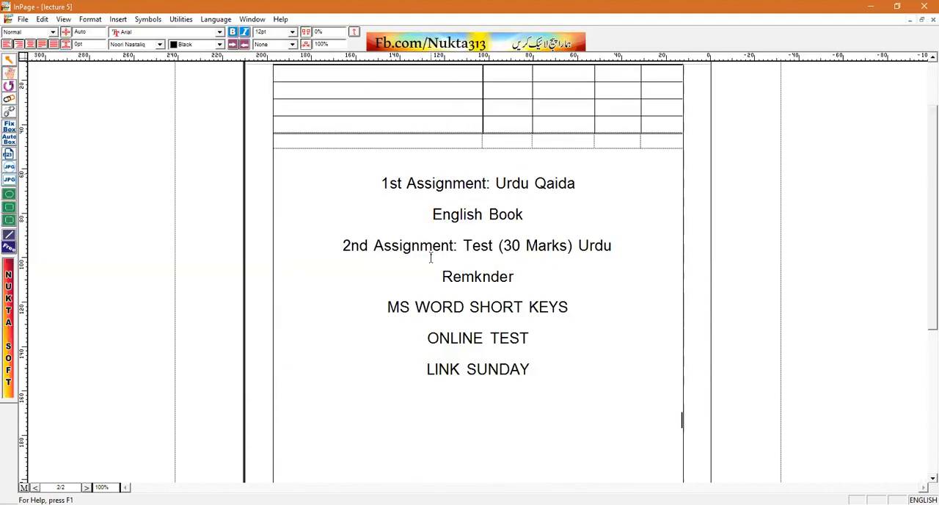
{"action": "key", "text": "Up"}
{"action": "key", "text": "Up"}
{"action": "key", "text": "Up"}
{"action": "left_click", "coordinate": [483, 276]}
{"action": "key", "text": "BackSpace"}
{"action": "type", "text": "i"}
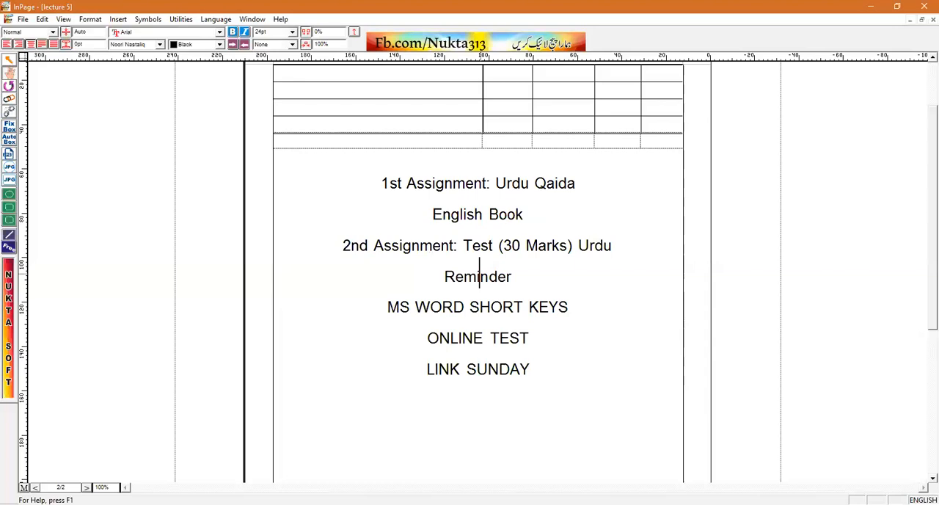
Make all the note lines from "1st Assignment: Urdu Qaida" to "LINK SUNDAY" bold
{"action": "left_click_drag", "start_coordinate": [545, 378], "coordinate": [383, 197]}
{"action": "key", "text": "ctrl+b"}
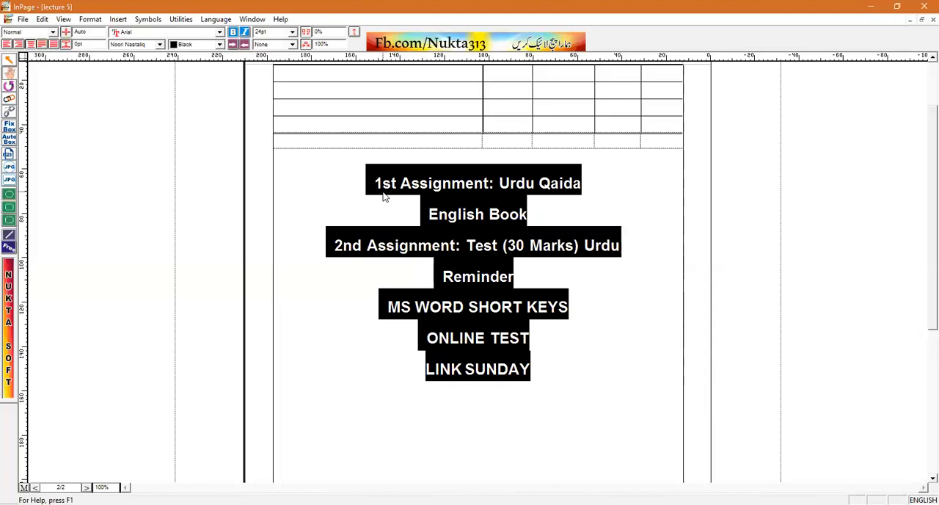
{"action": "key", "text": "Right"}
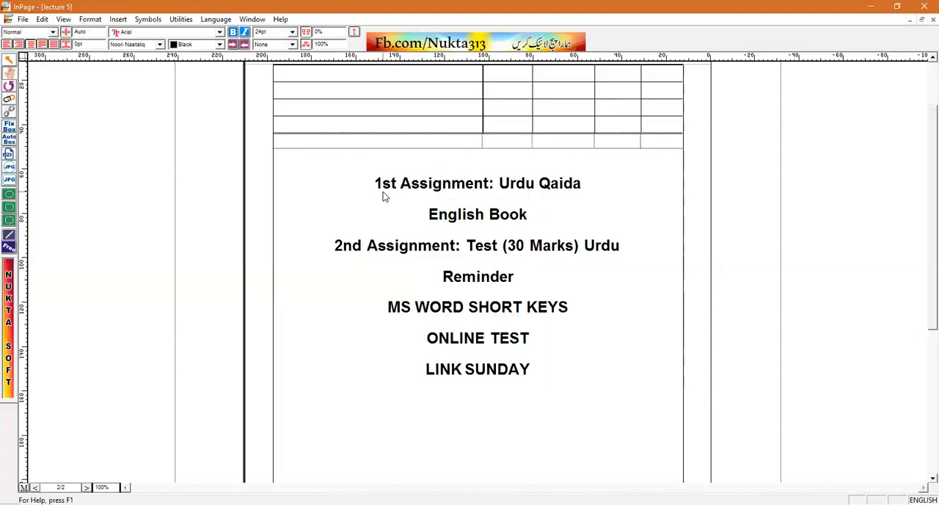